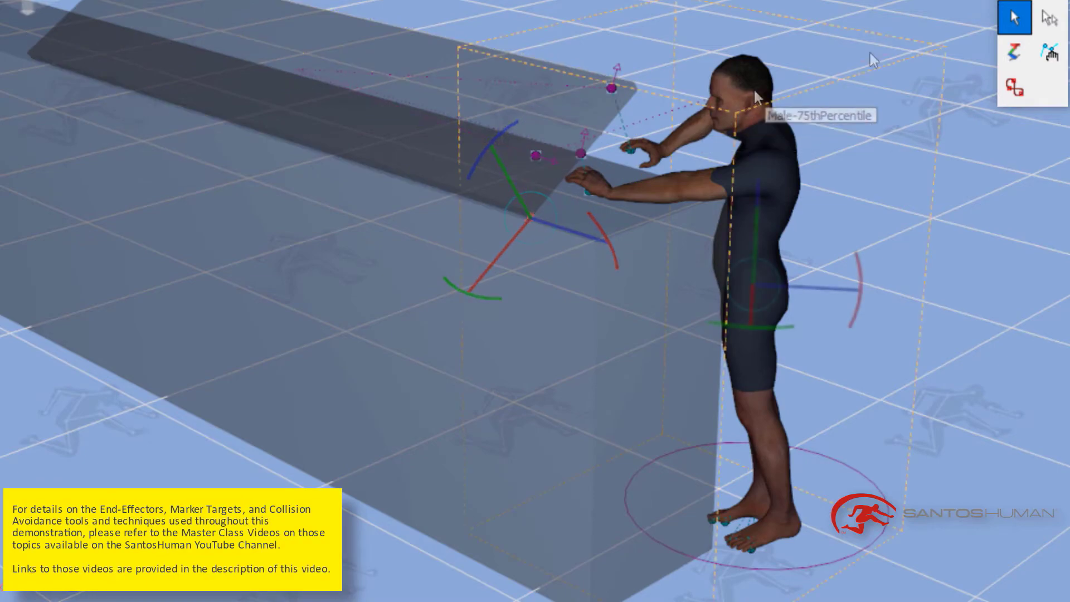
left_click(754, 88)
middle_click_drag(845, 82, 797, 92)
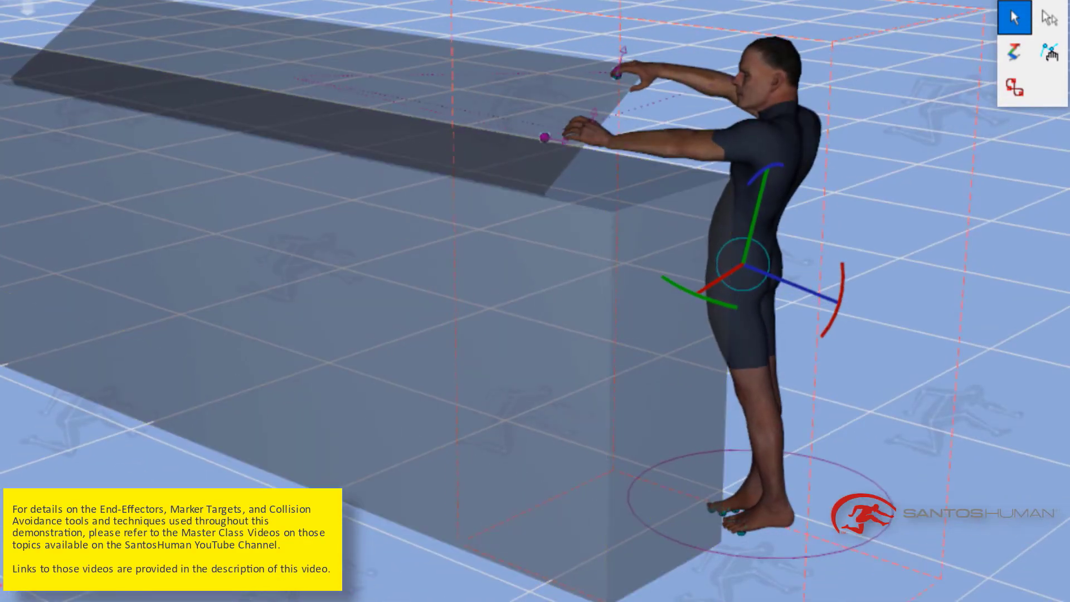
left_click(357, 102)
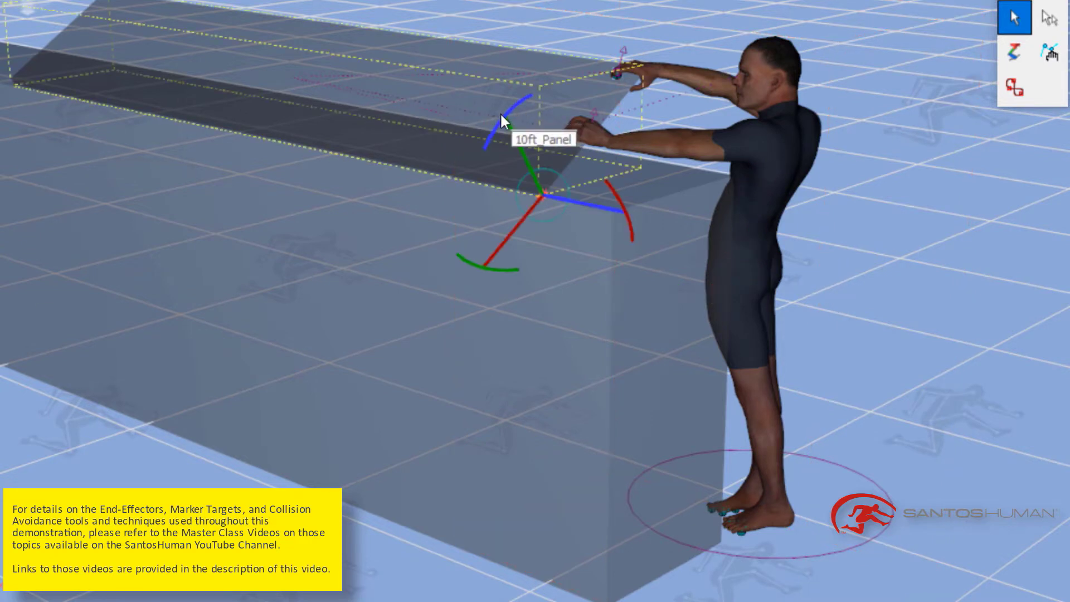
left_click_drag(502, 111, 520, 87)
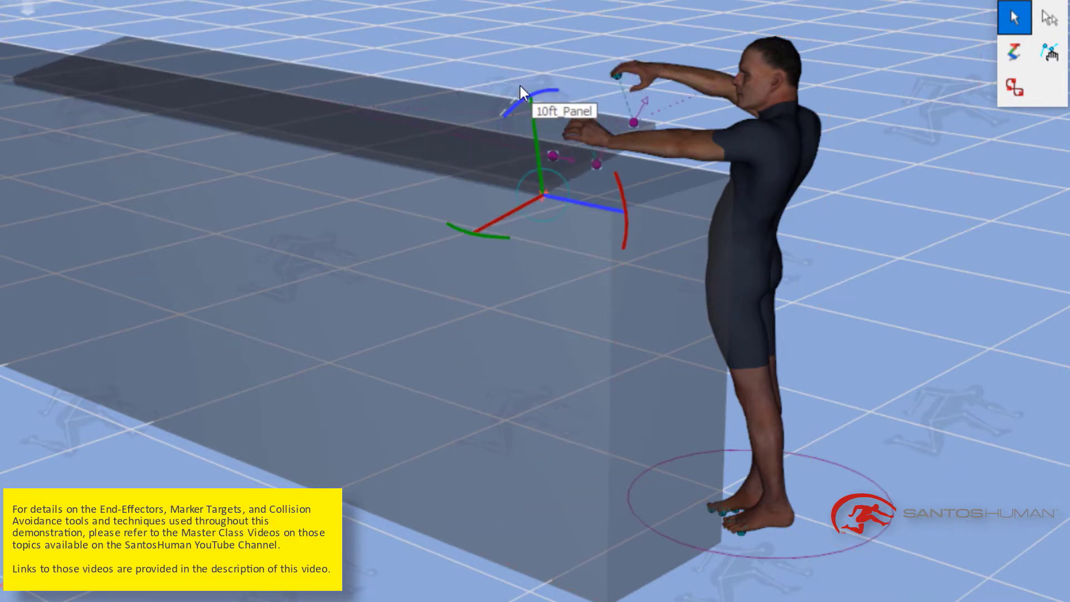
left_click(768, 73)
middle_click_drag(948, 203, 983, 227)
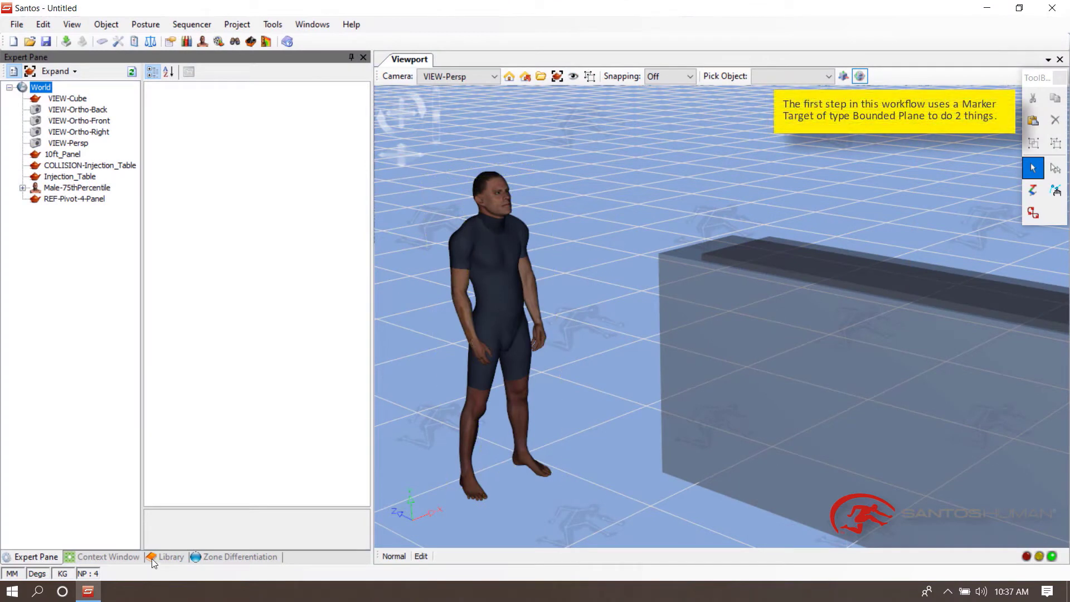
- Add a Marker from the library into the scene in front of the avatar
left_click(155, 557)
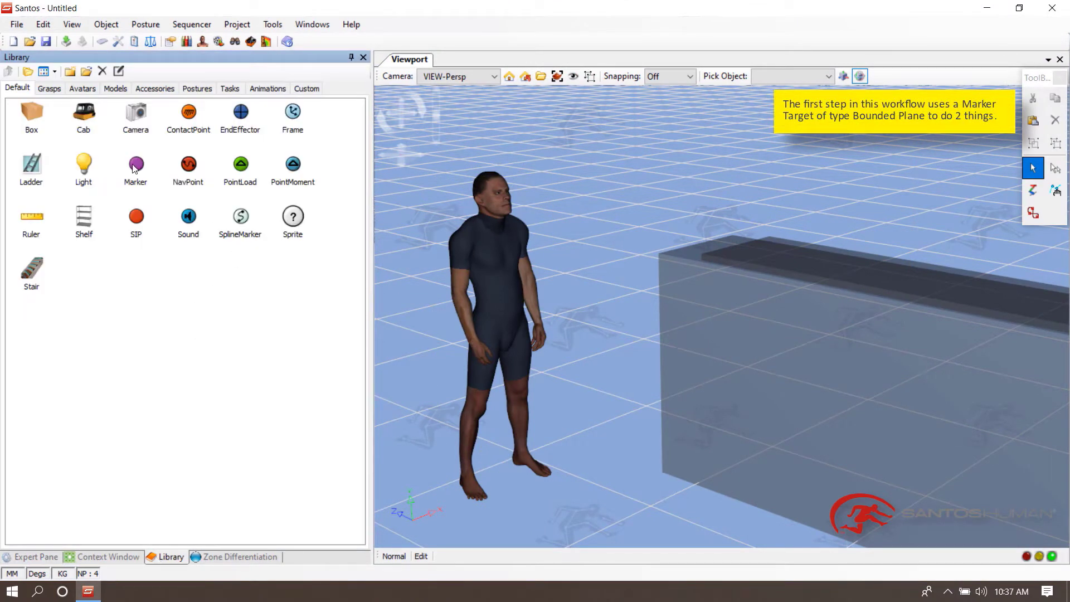
left_click_drag(134, 168, 424, 288)
left_click_drag(576, 376, 577, 381)
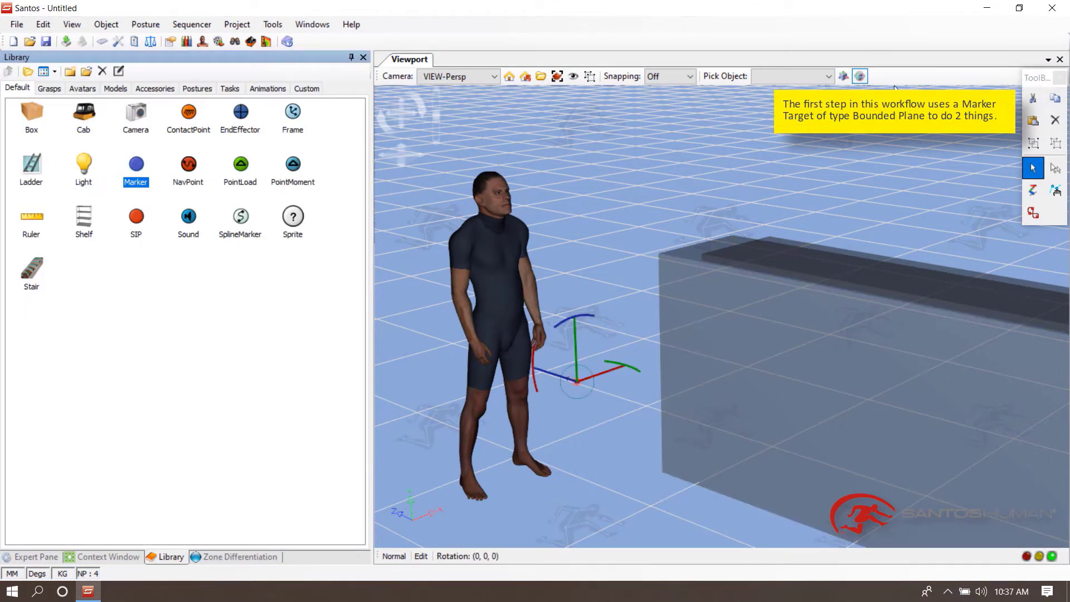
- Set snapping to Ground and move the marker down onto the ground plane
left_click(683, 77)
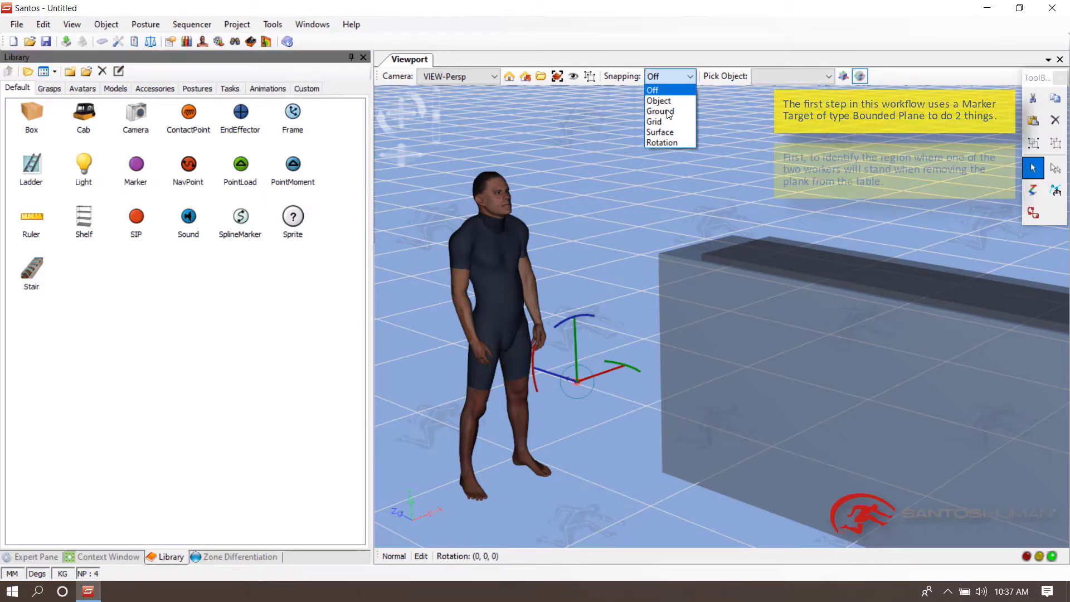
left_click(667, 111)
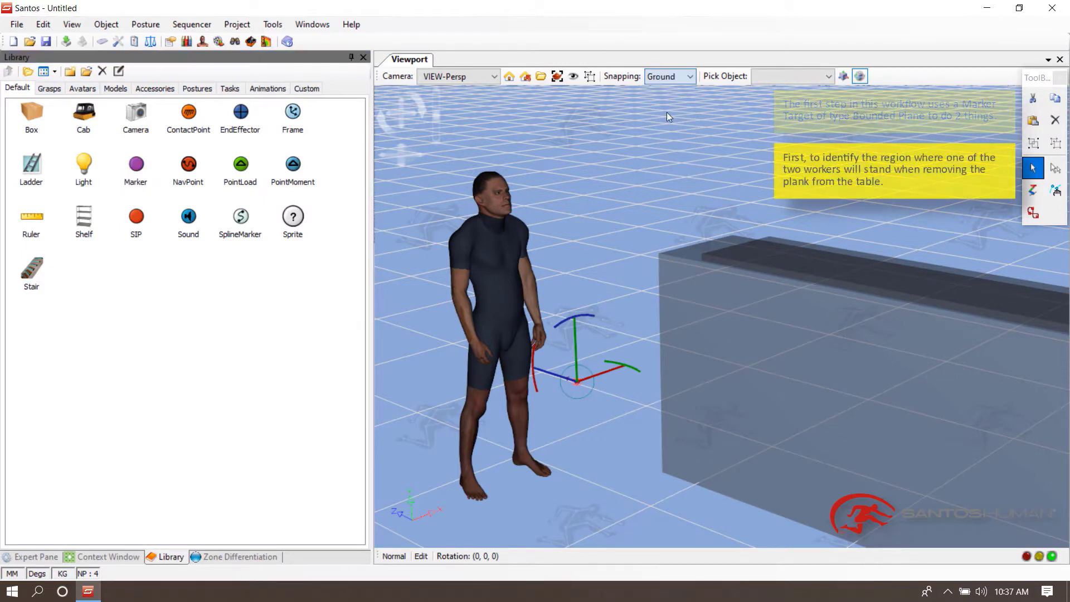
left_click(582, 380)
mouse_move(580, 382)
left_mouse_down()
mouse_move(583, 433)
mouse_move(649, 422)
left_mouse_up()
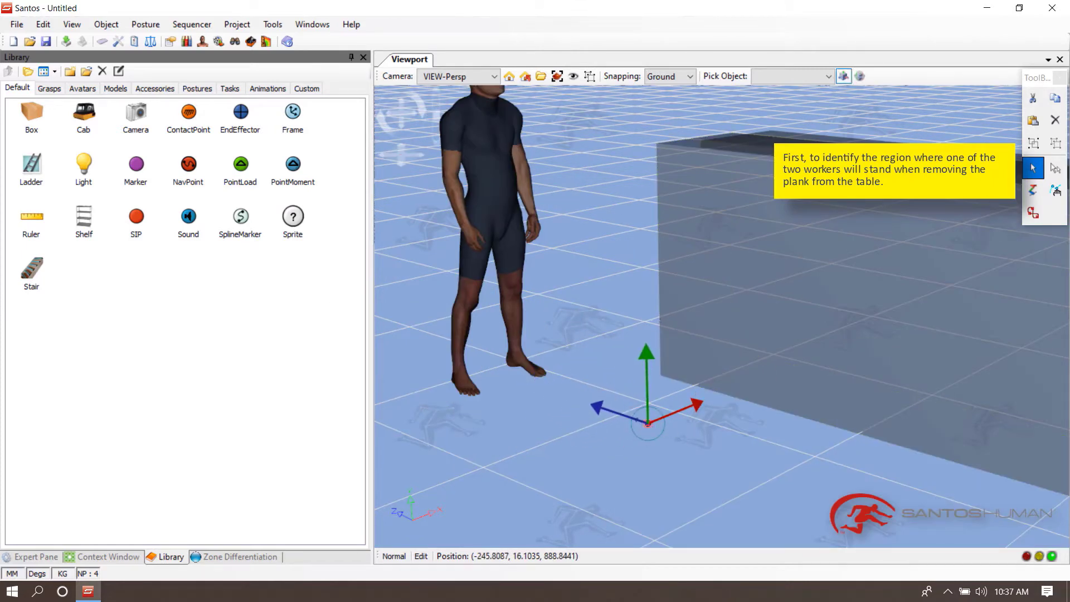
- Set the marker's vertical position to 12.7 mm above the ground plane
left_click(44, 557)
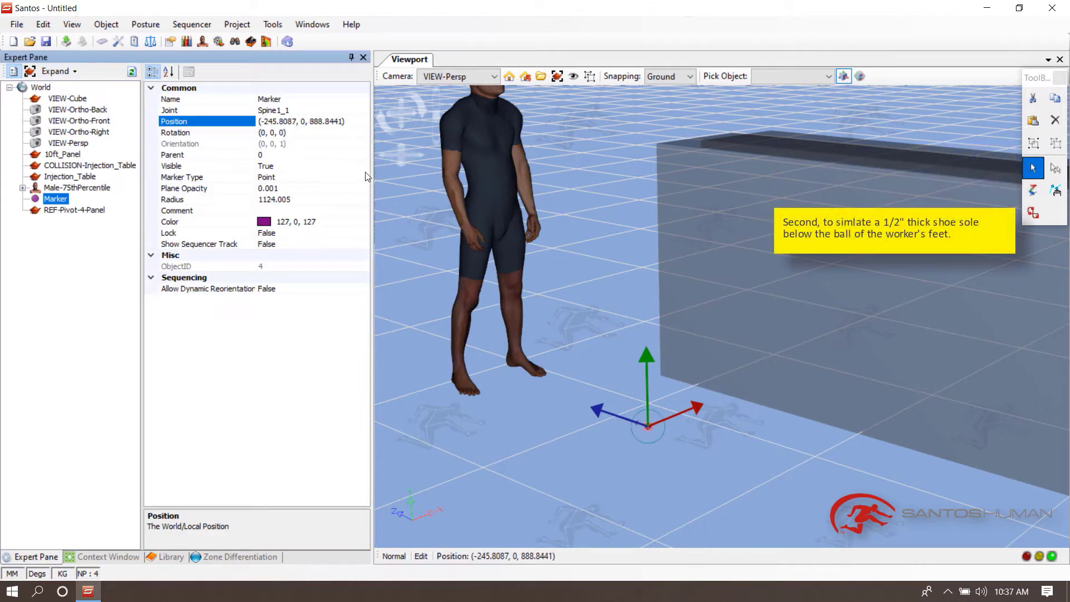
type("2.7")
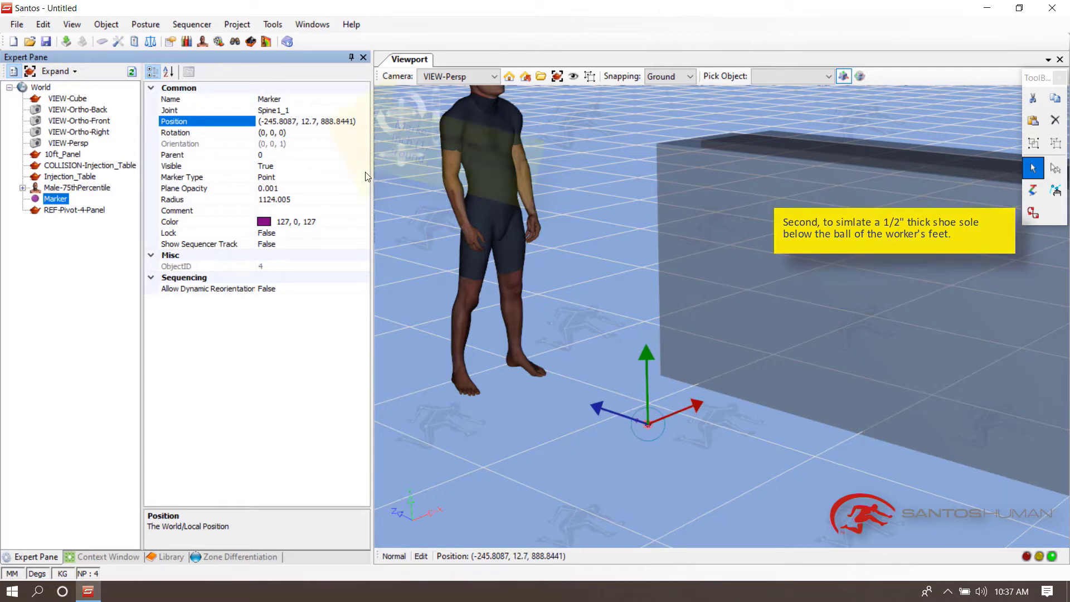
- Switch the global units system to English inches and check the marker's position
left_click(11, 574)
left_click(111, 65)
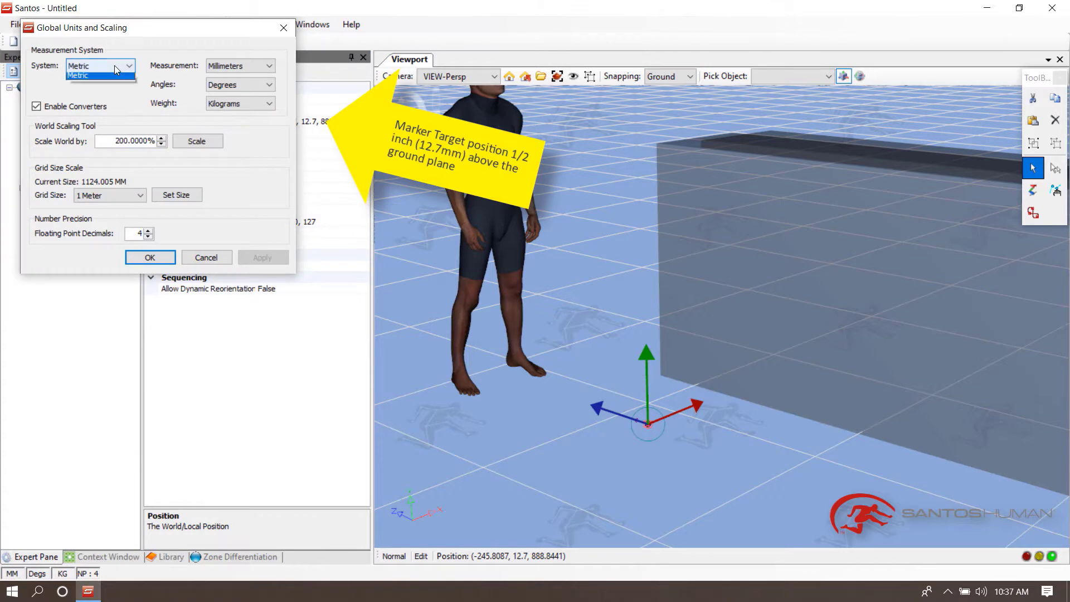
left_click(90, 79)
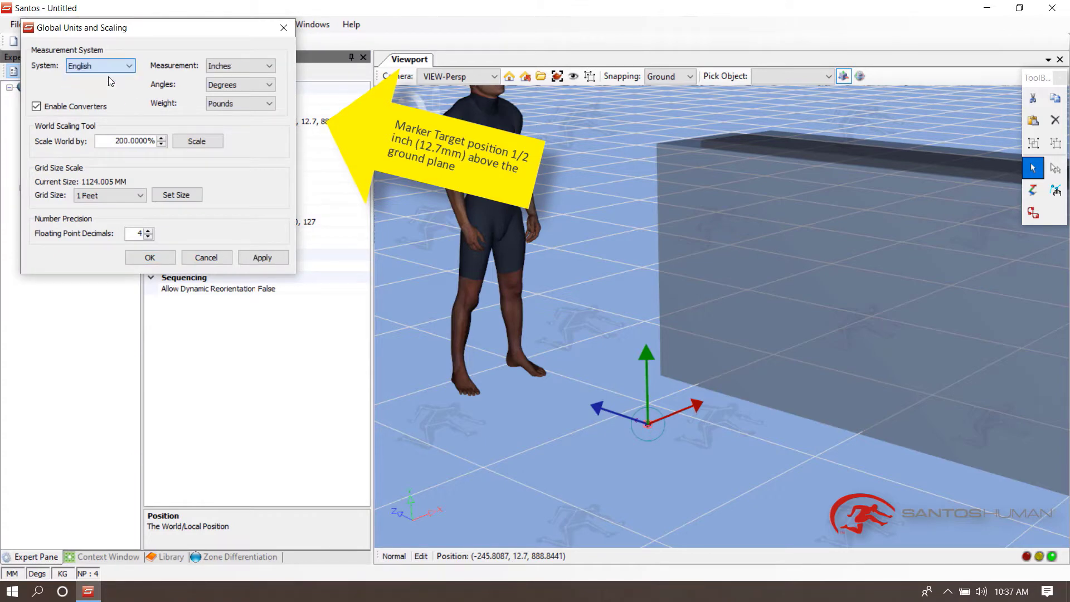
left_click(263, 258)
left_click(150, 258)
left_click(302, 123)
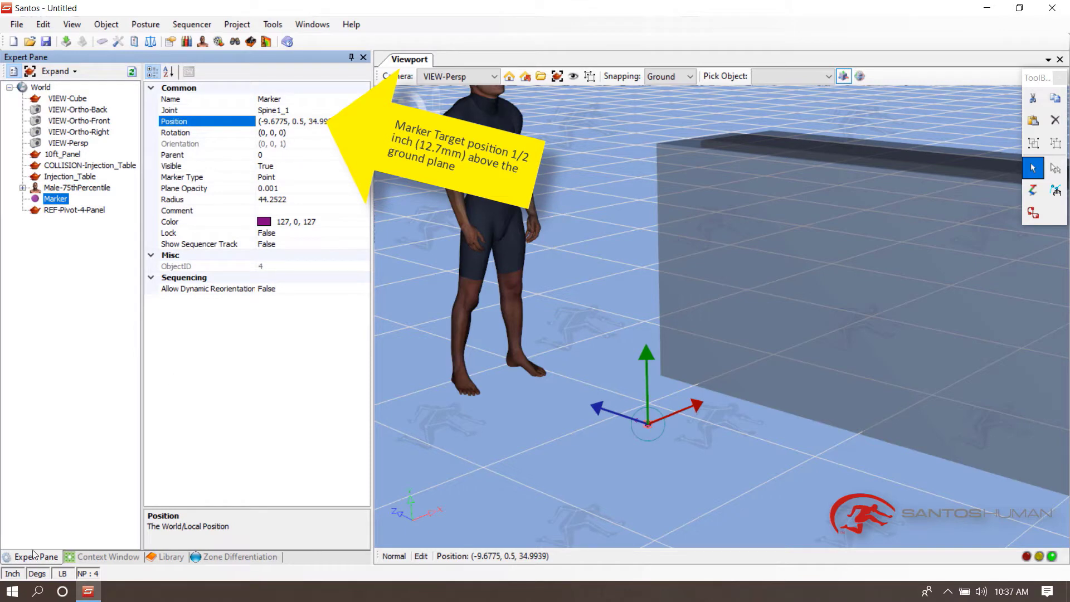
- Switch the global units system back to Metric millimetres and apply it
left_click(13, 574)
left_click(120, 85)
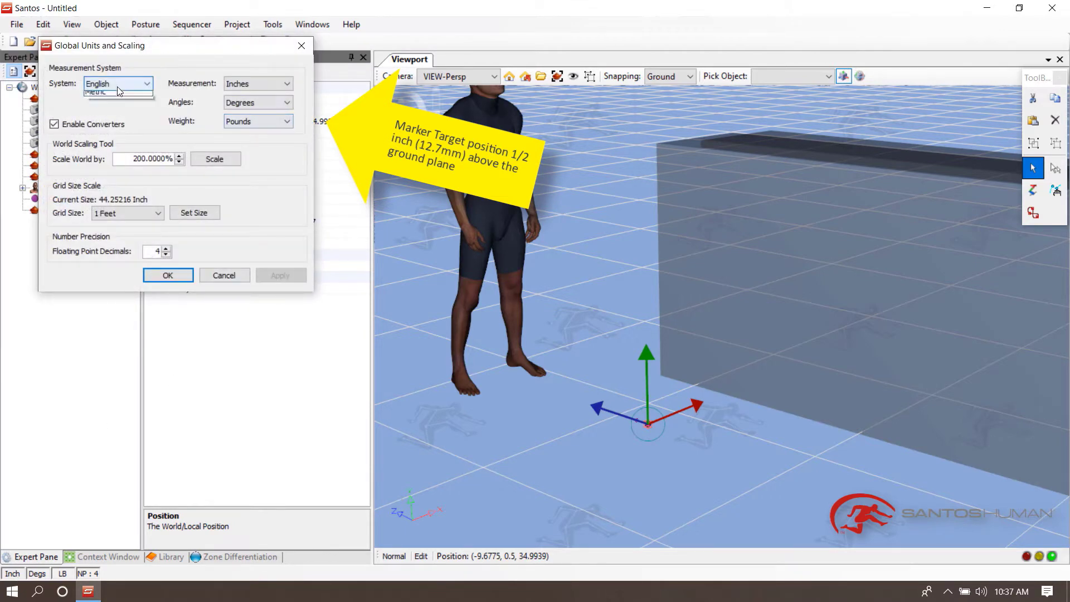
left_click(116, 105)
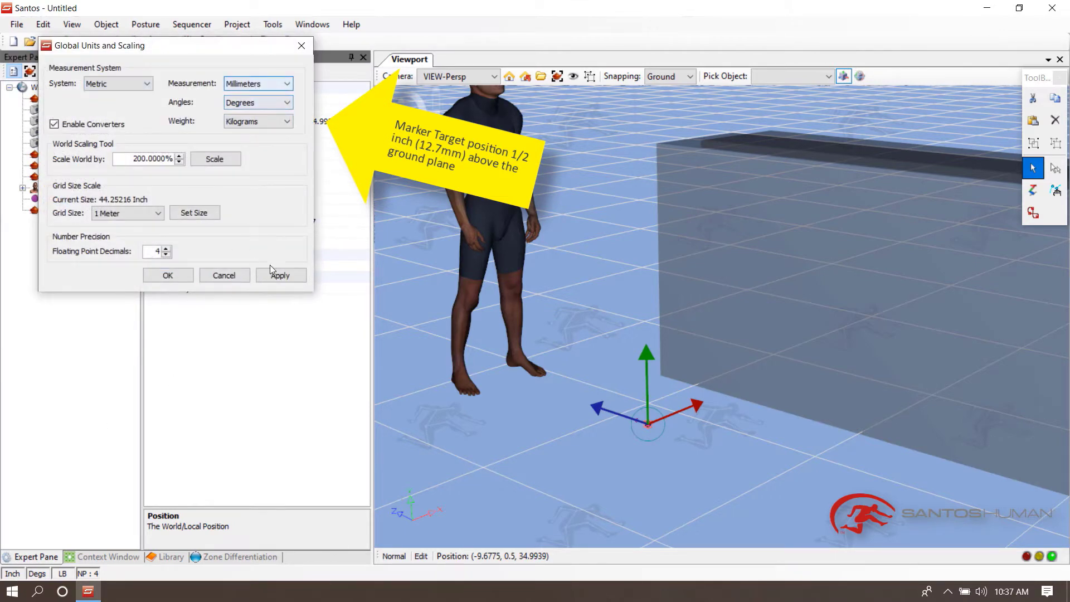
left_click(286, 277)
left_click(168, 275)
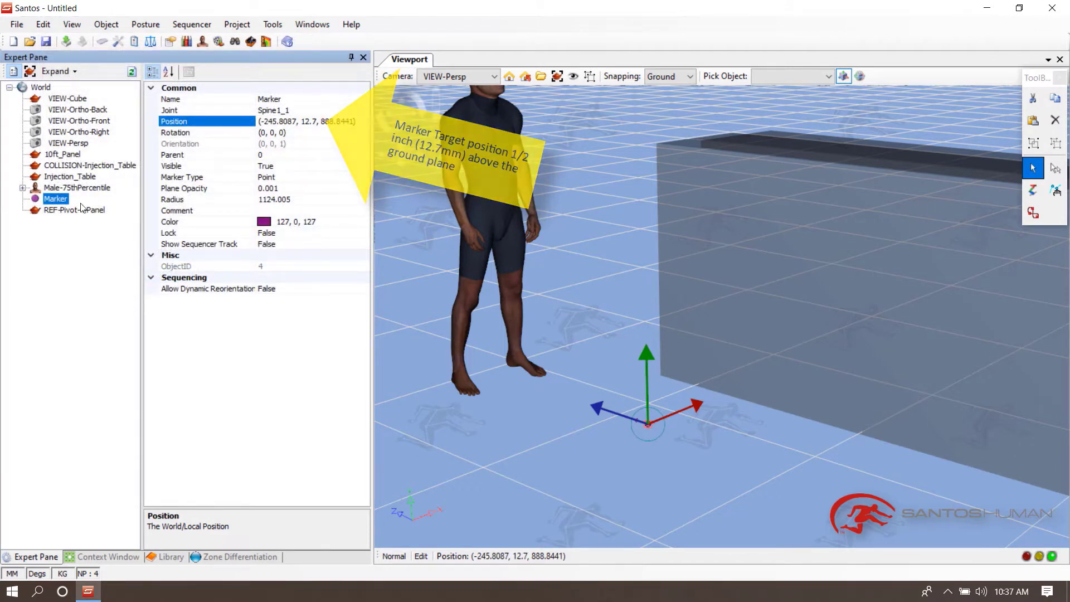
- Rename the marker MT-GroundPlaneOffset-ShoeSole
left_click(170, 102)
type("MT-GroundPlaneOffset")
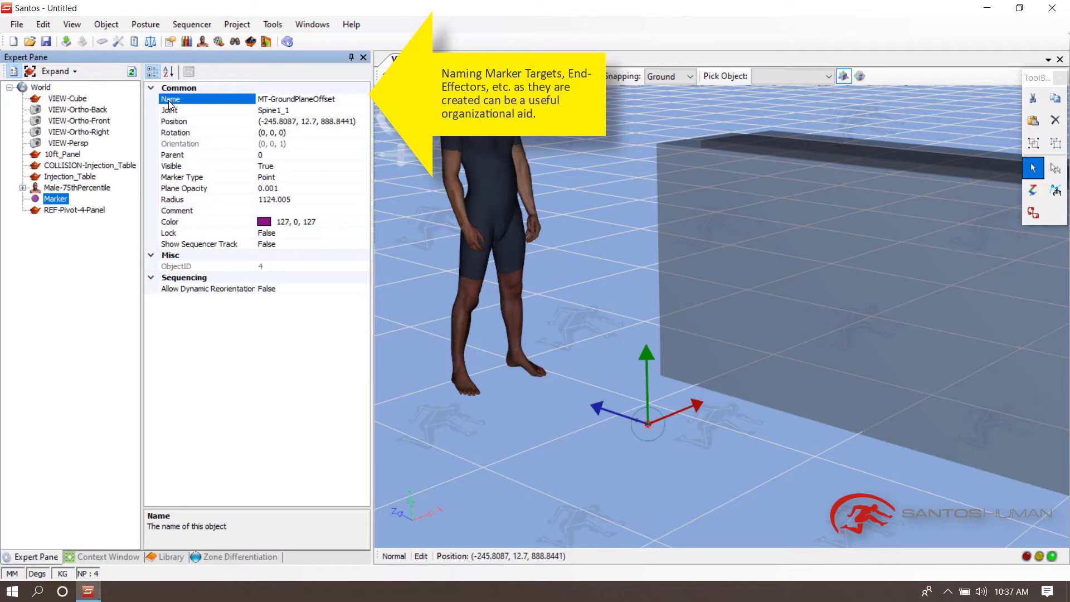
type("-ShoeSole")
key("Return")
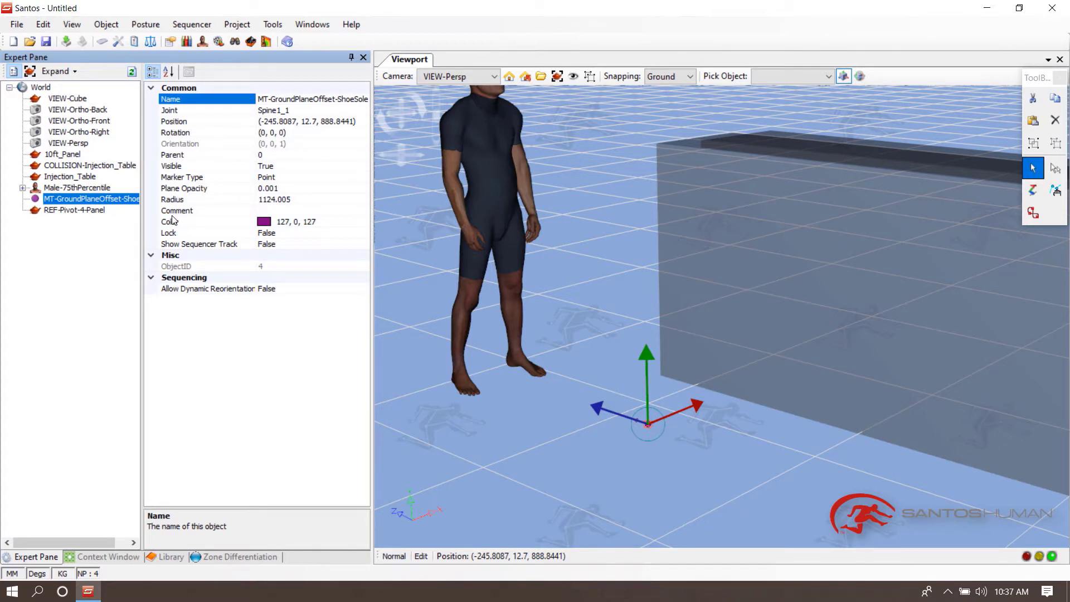
- Set the marker type to BoundedPlane
left_click(185, 178)
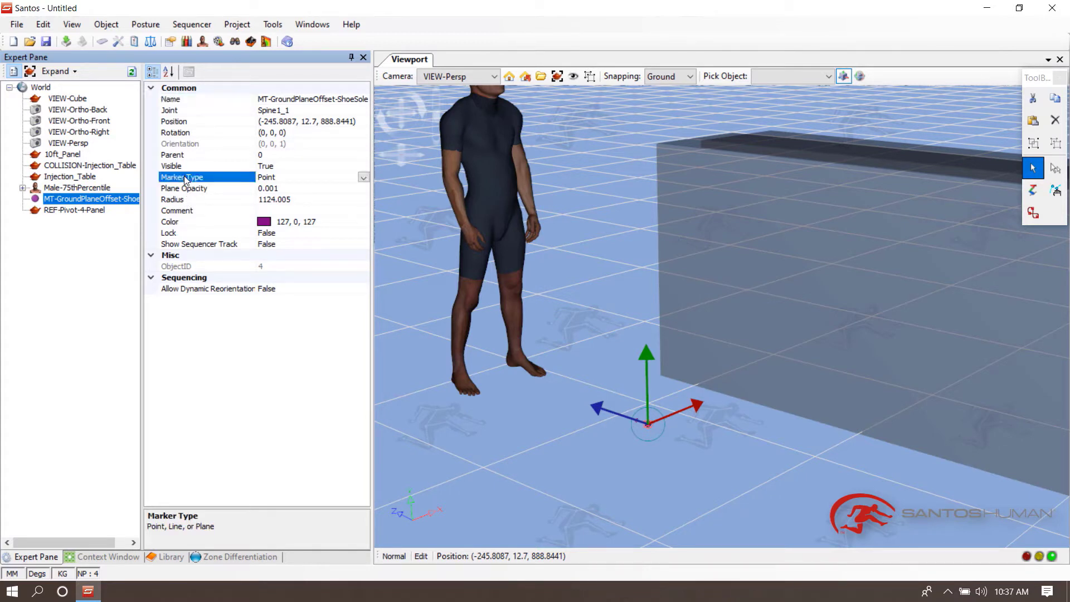
left_click(363, 178)
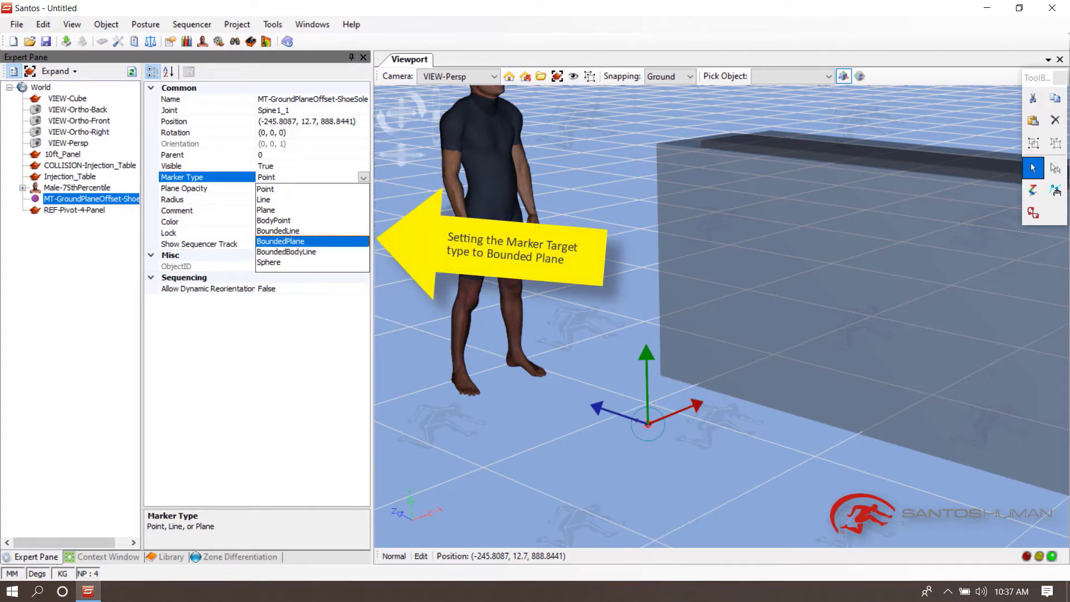
left_click(280, 241)
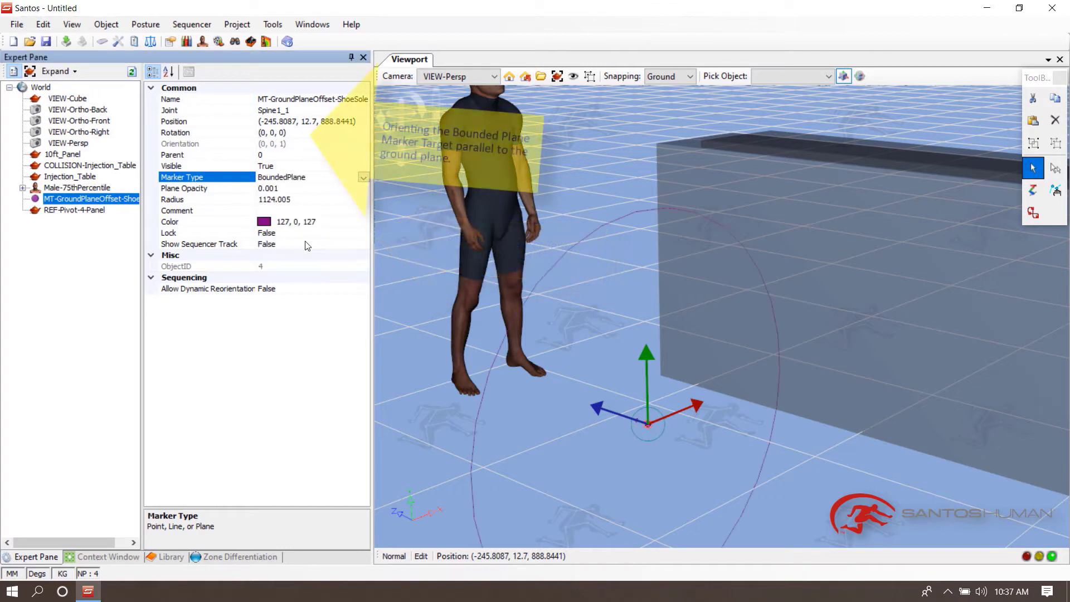
- Set the marker's rotation to -90, 0, 0 so the plane lies parallel to the ground
left_click(182, 132)
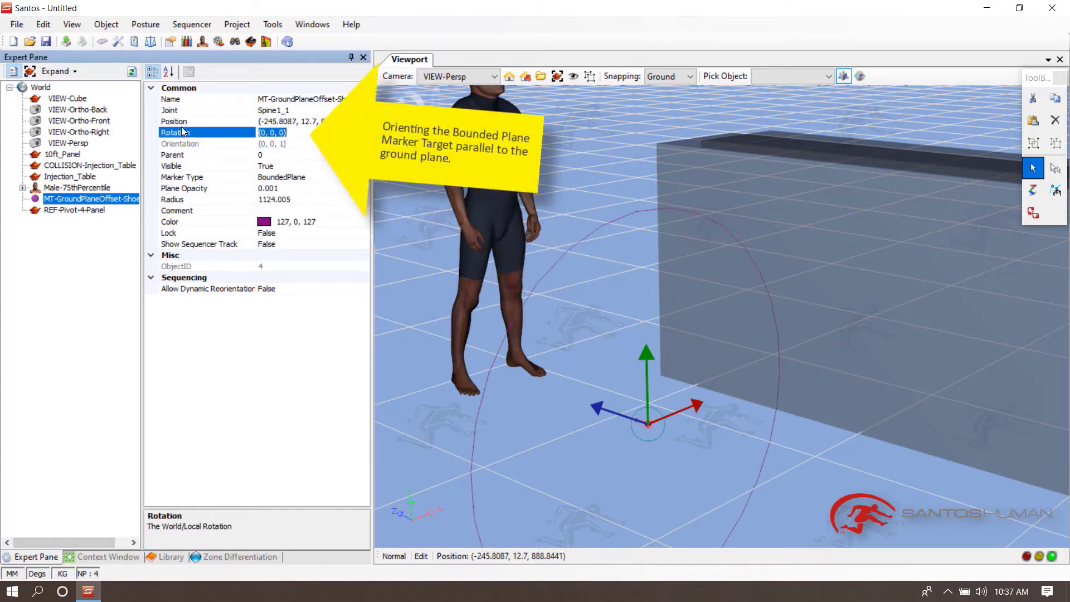
type("-90")
left_click(171, 137)
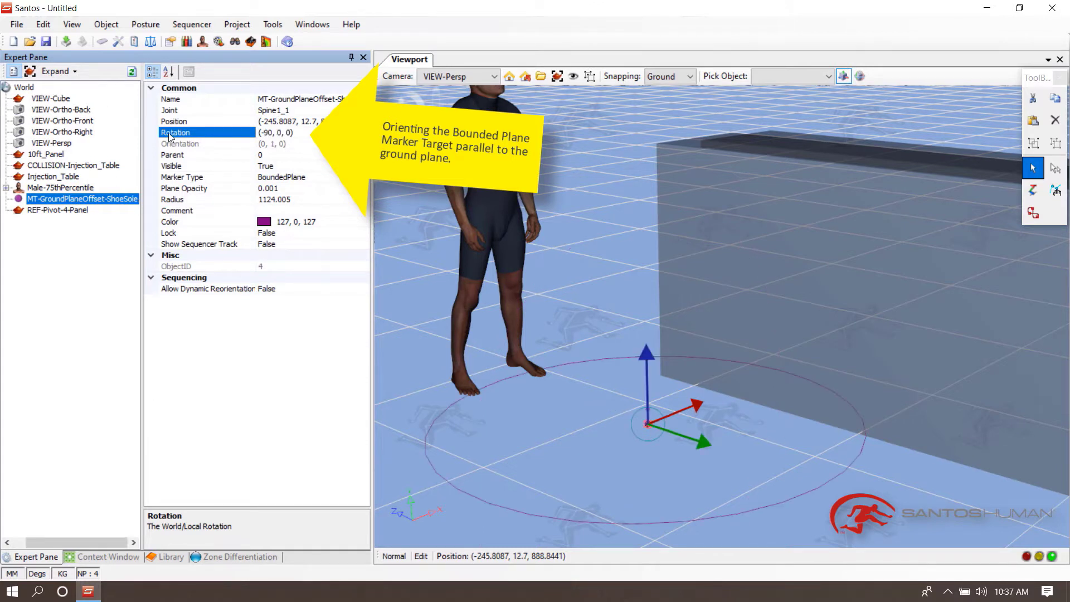
- Set the bounded plane's radius to 500
left_click(279, 200)
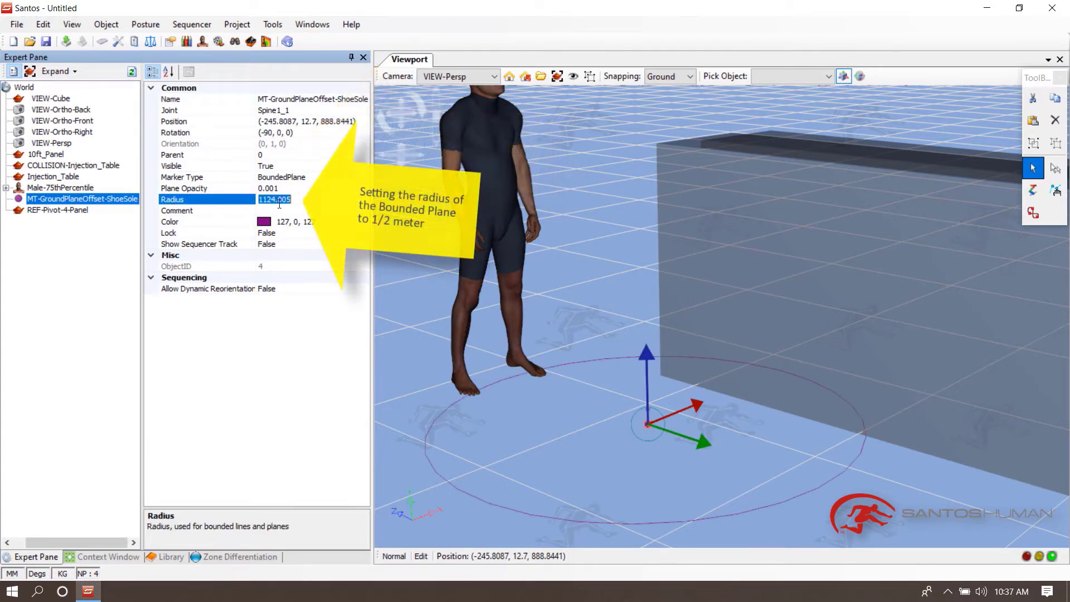
type("500")
left_click(245, 197)
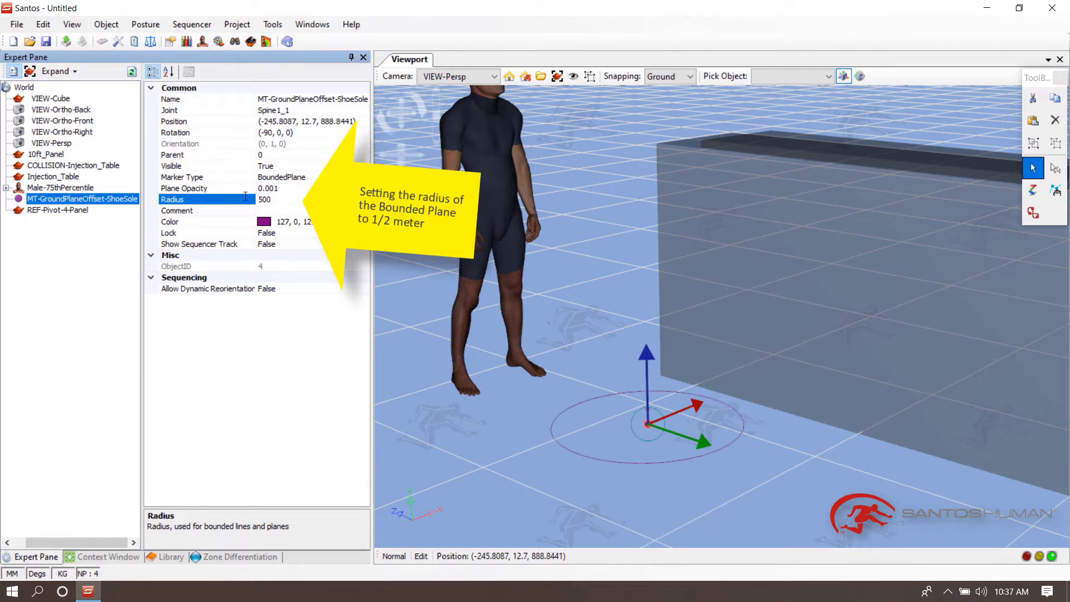
- Move the bounded plane marker toward the table where the worker will stand, then deselect it
left_click_drag(684, 410, 710, 400)
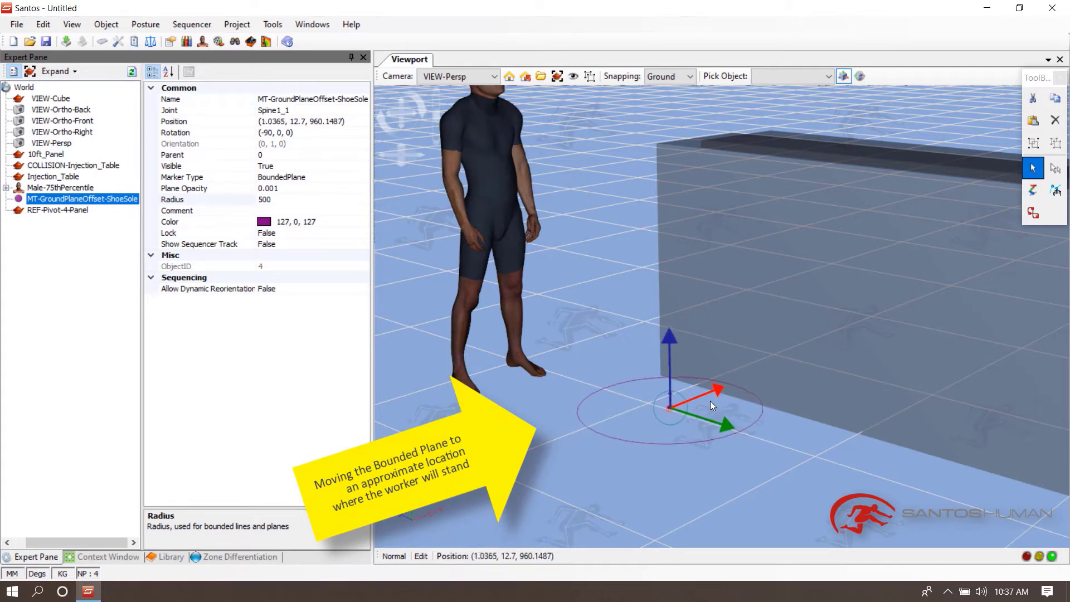
left_click(597, 330)
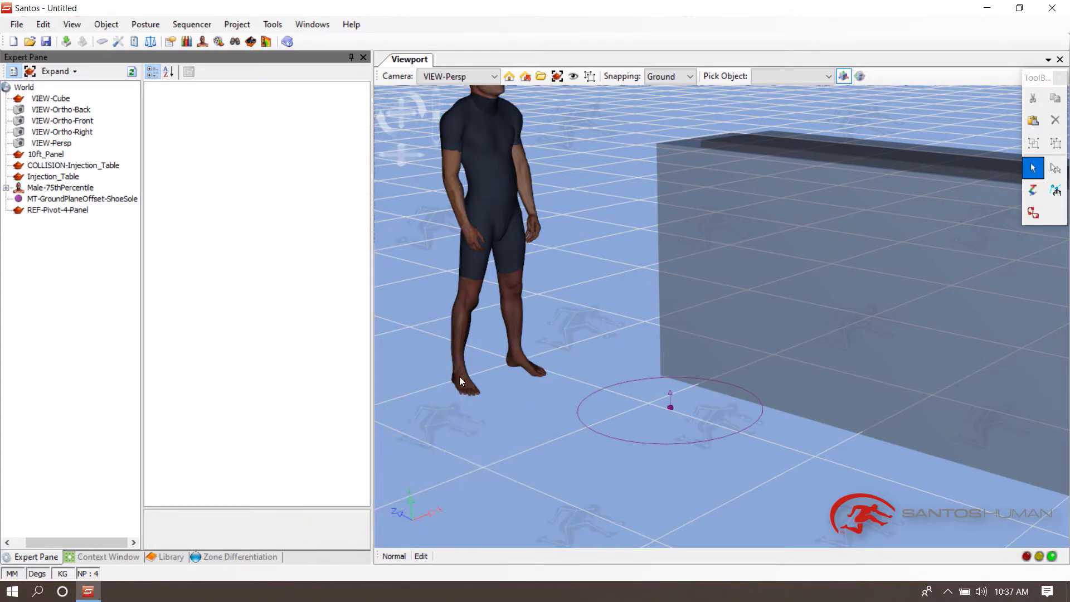
- Add an end-effector on the avatar's right toe targeting the bounded plane marker
middle_click_drag(459, 376, 616, 467)
mouse_move(827, 472)
middle_mouse_down()
mouse_move(777, 400)
mouse_move(747, 326)
mouse_move(758, 417)
mouse_move(731, 399)
mouse_move(685, 450)
mouse_move(711, 368)
mouse_move(681, 412)
mouse_move(680, 393)
middle_mouse_up()
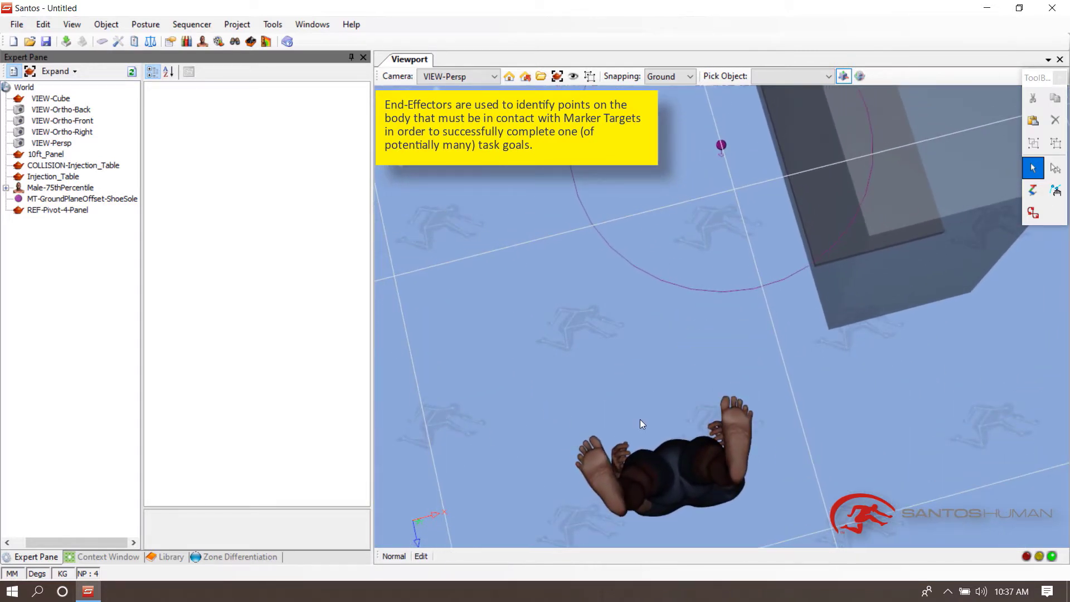
right_click(600, 454)
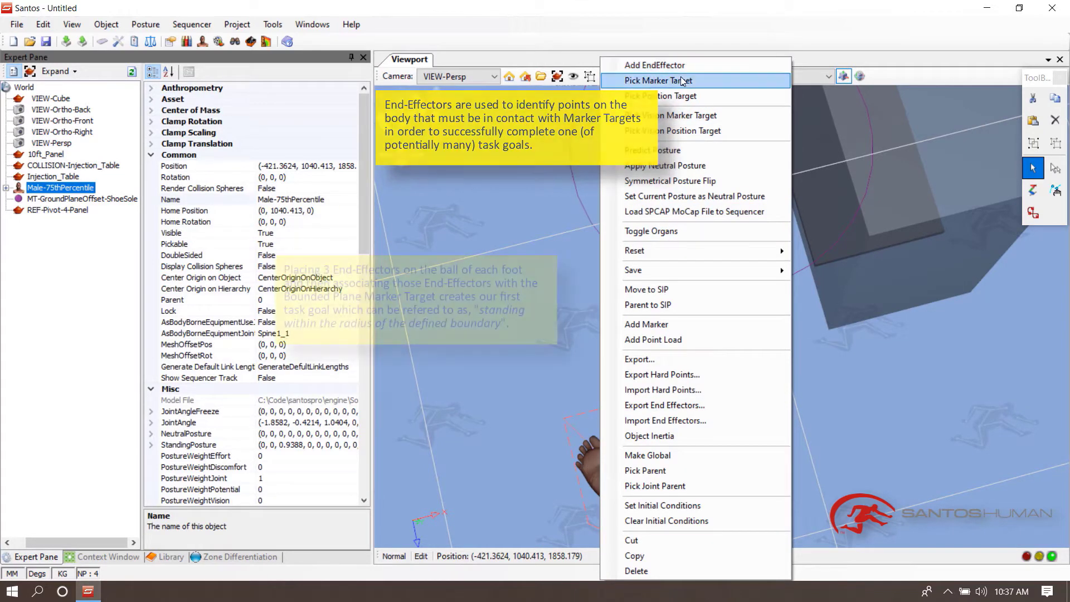
left_click(681, 79)
left_click(722, 146)
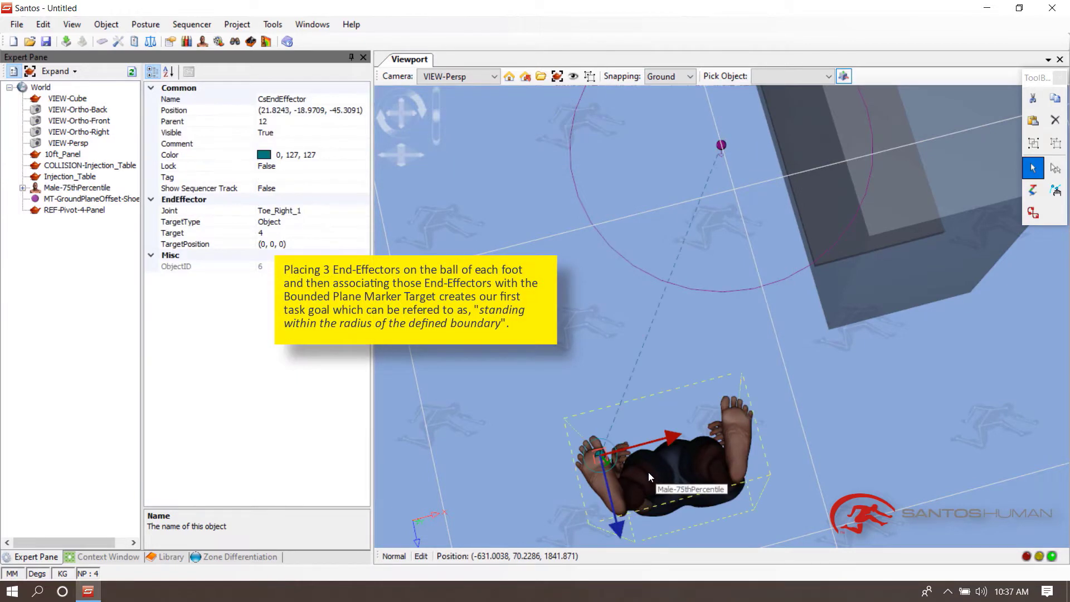
- Add a second end-effector on the right foot's toe area targeting the bounded plane marker
right_click(594, 439)
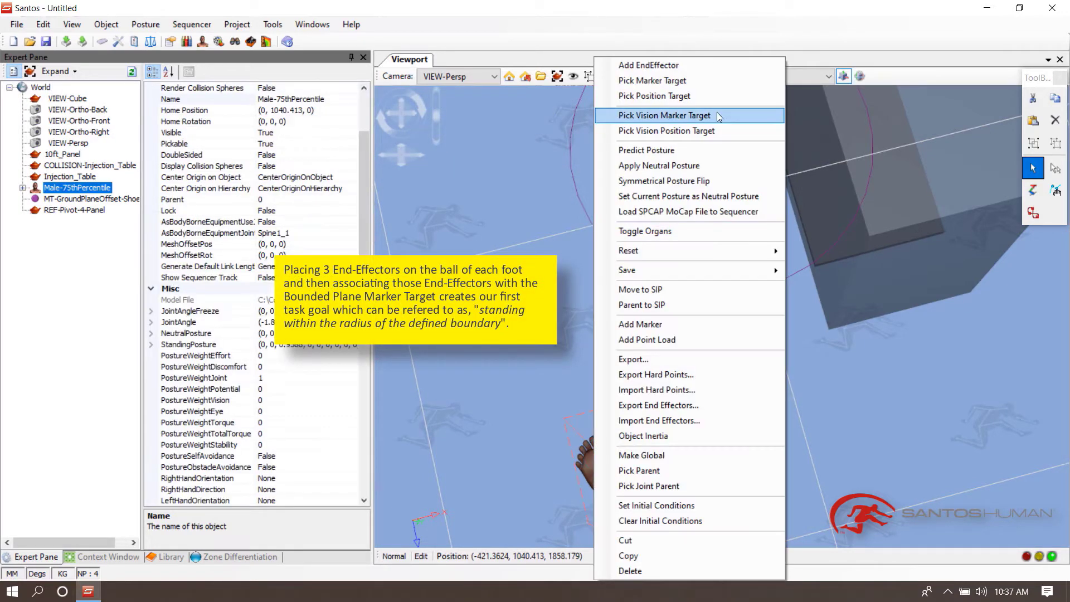
left_click(663, 81)
left_click(722, 146)
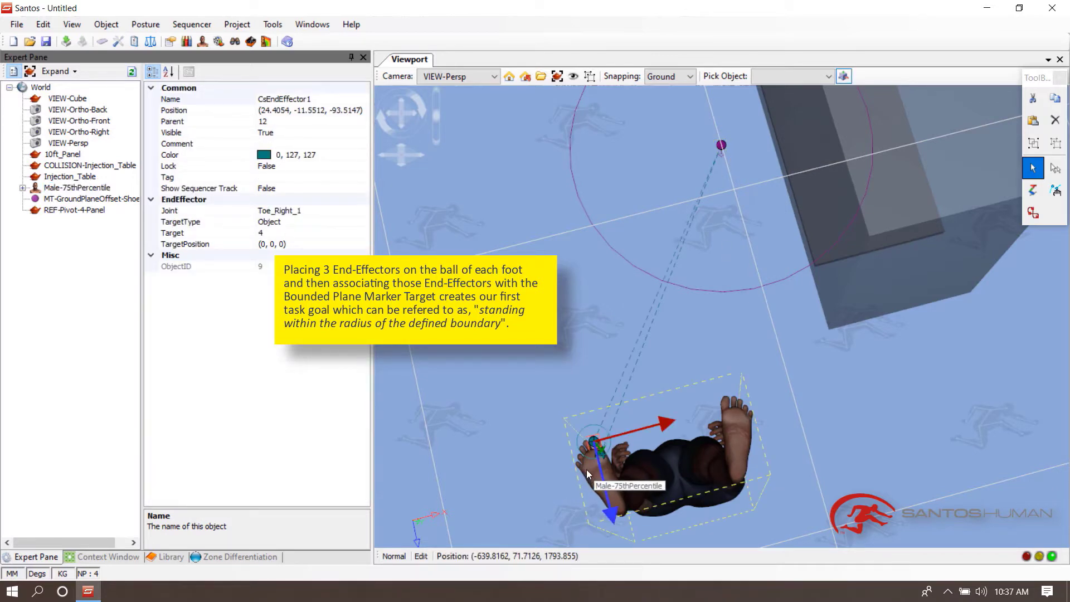
- Add an end-effector on the avatar's right ankle targeting the bounded plane marker
right_click(587, 469)
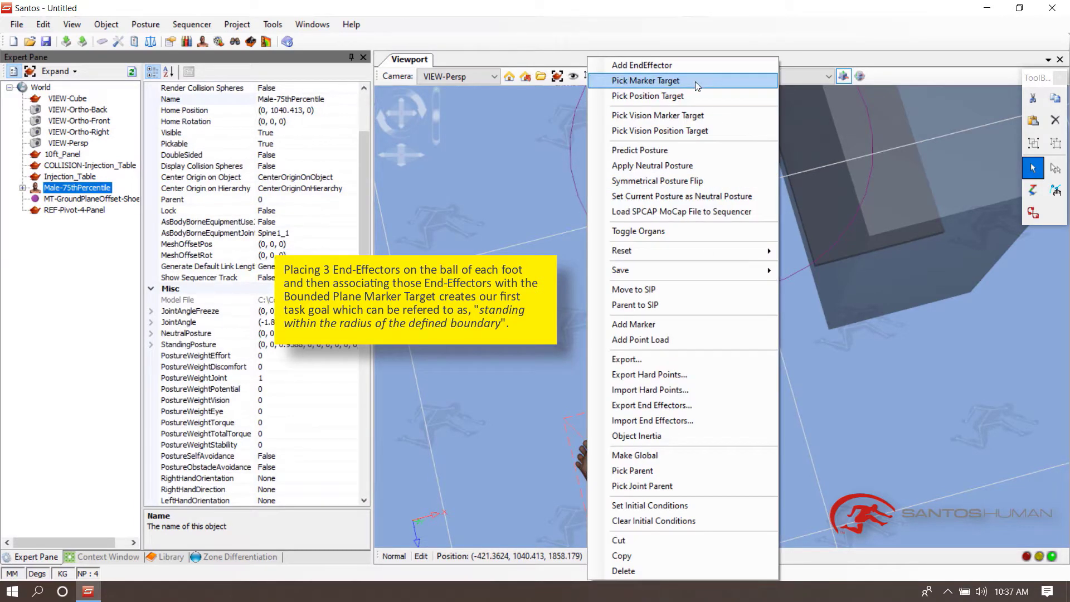
left_click(695, 81)
left_click(724, 195)
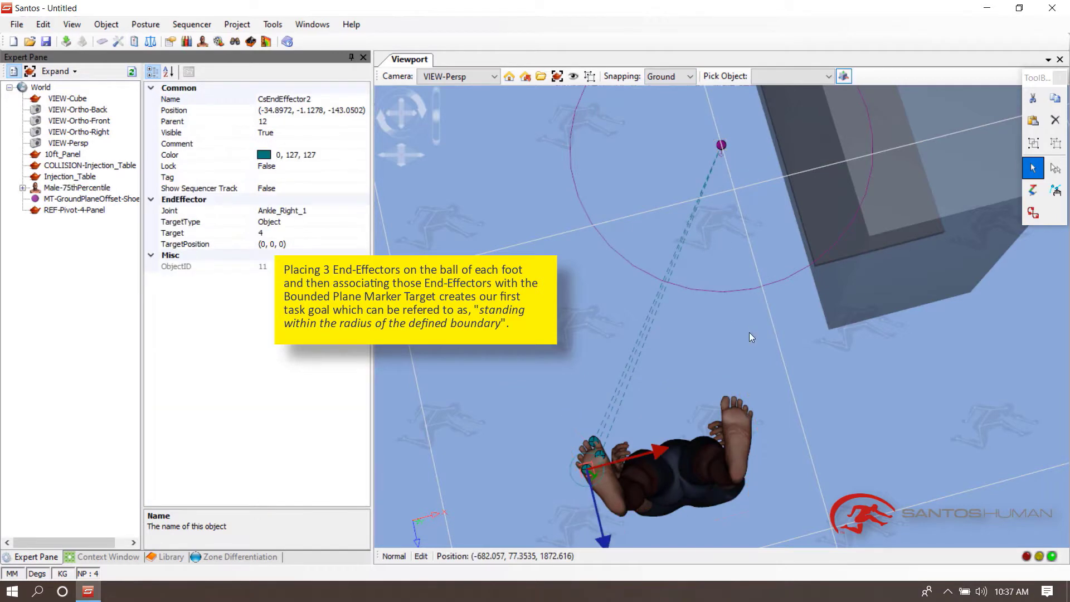
- Add an end-effector on the avatar's left toe targeting the bounded plane marker
right_click(726, 416)
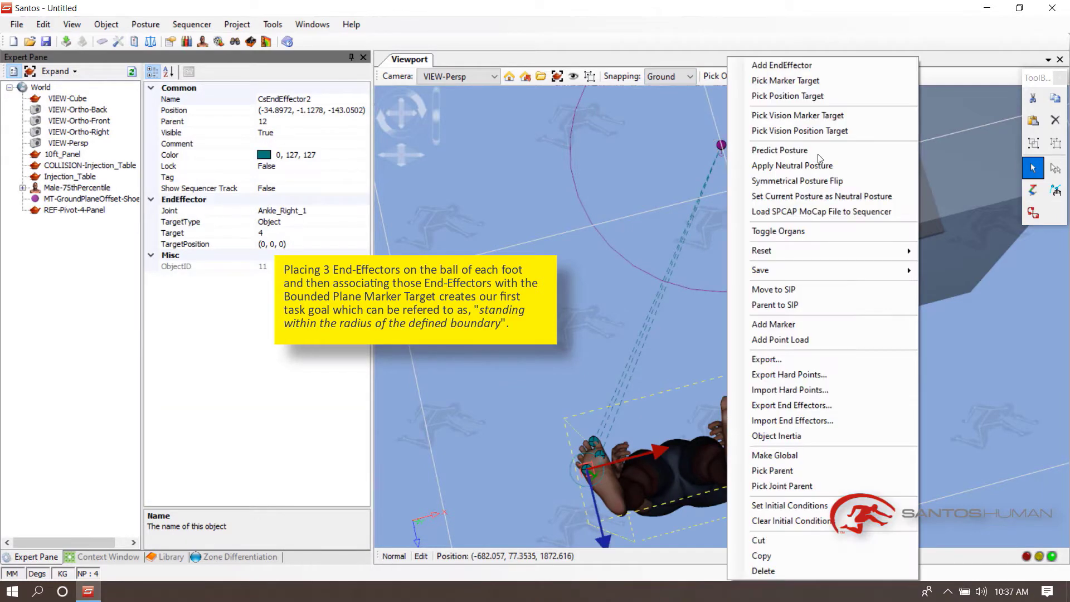
left_click(816, 80)
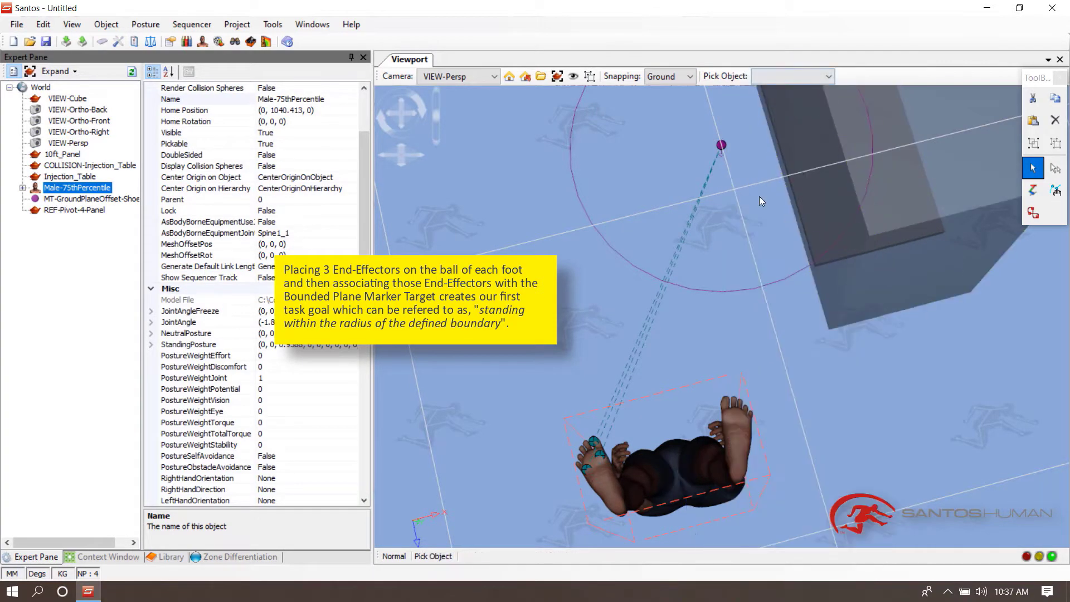
left_click(723, 147)
- Add a second end-effector on the left foot's toe area targeting the bounded plane marker
right_click(726, 405)
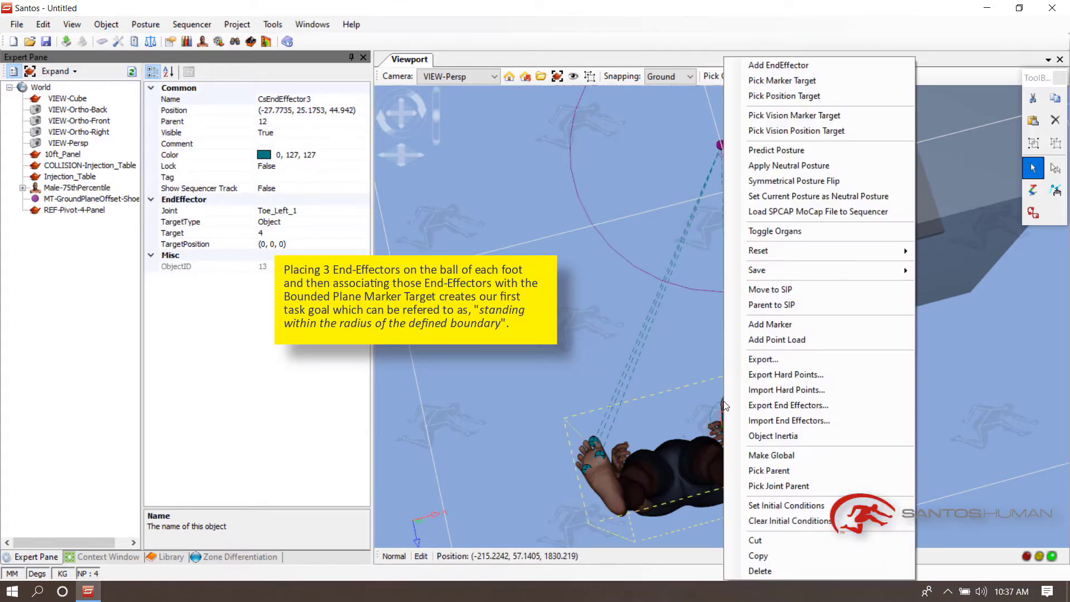
left_click(749, 82)
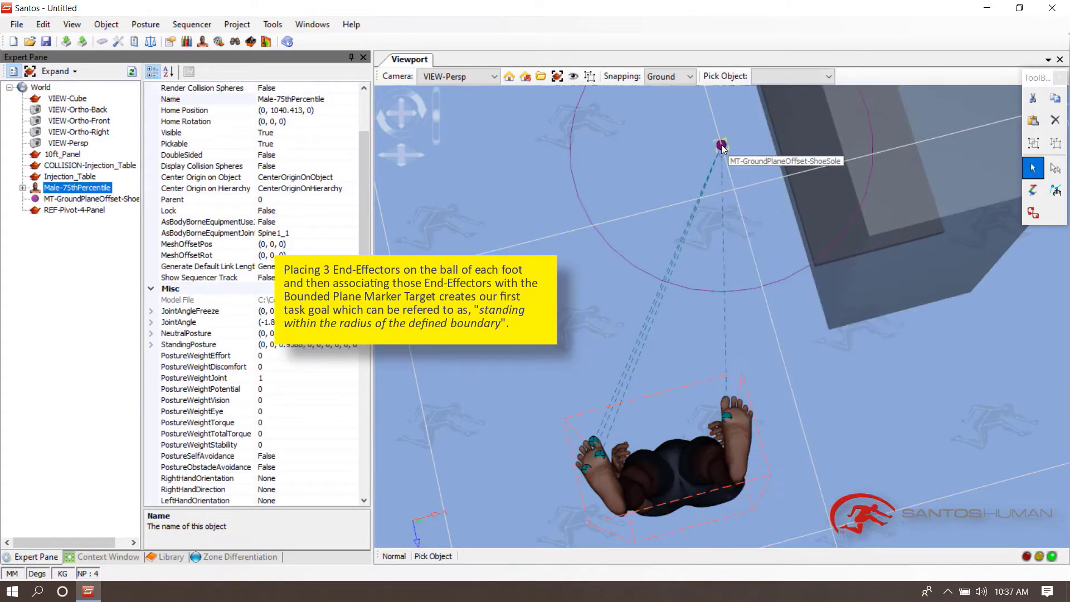
left_click(721, 146)
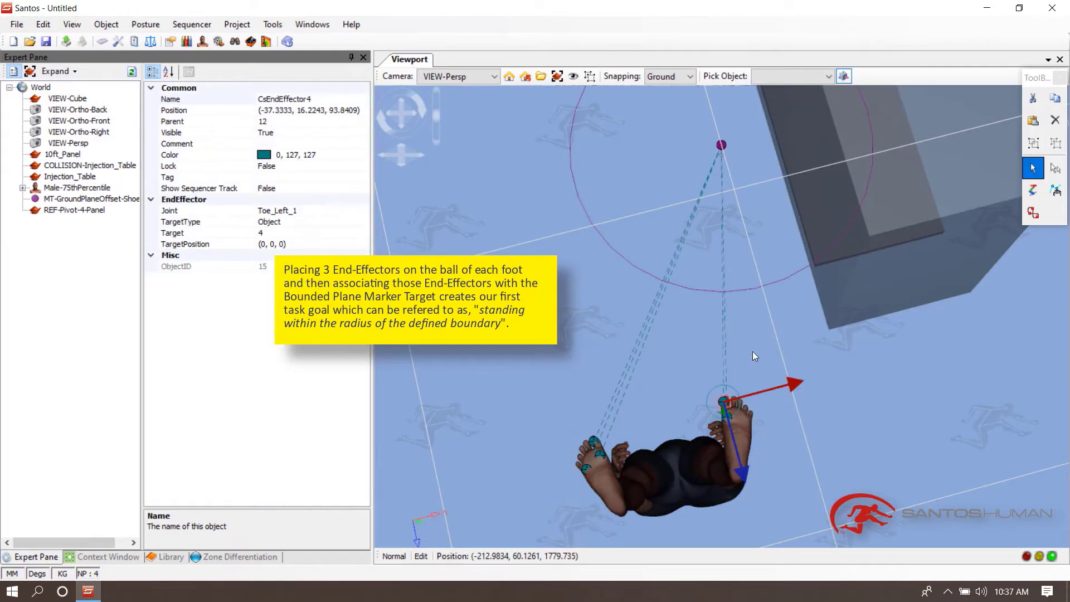
- Add an end-effector on the avatar's left ankle targeting the bounded plane marker
right_click(750, 407)
left_click(802, 80)
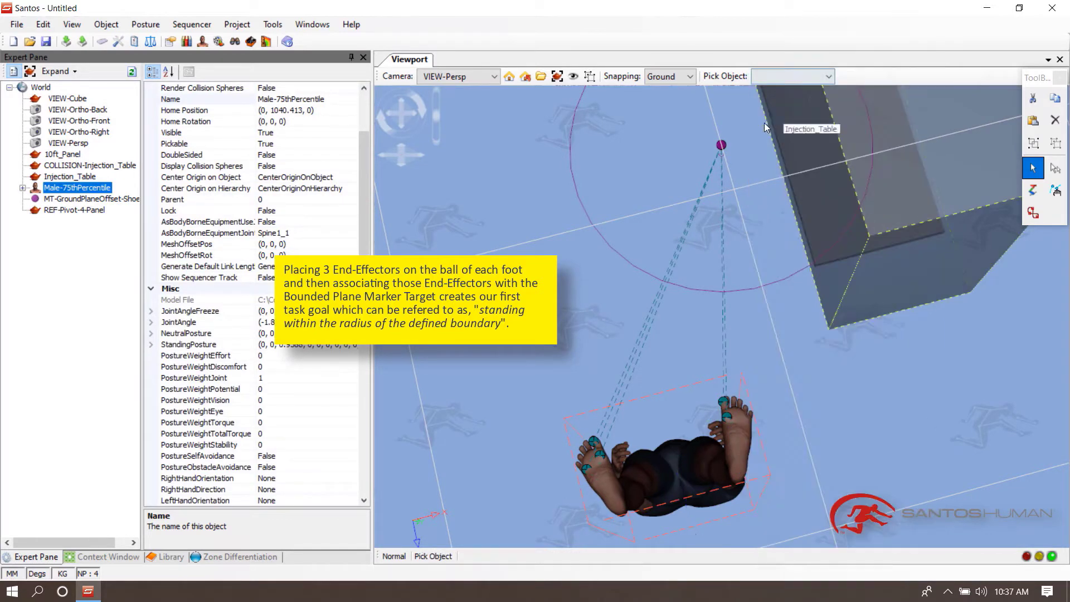
left_click(721, 146)
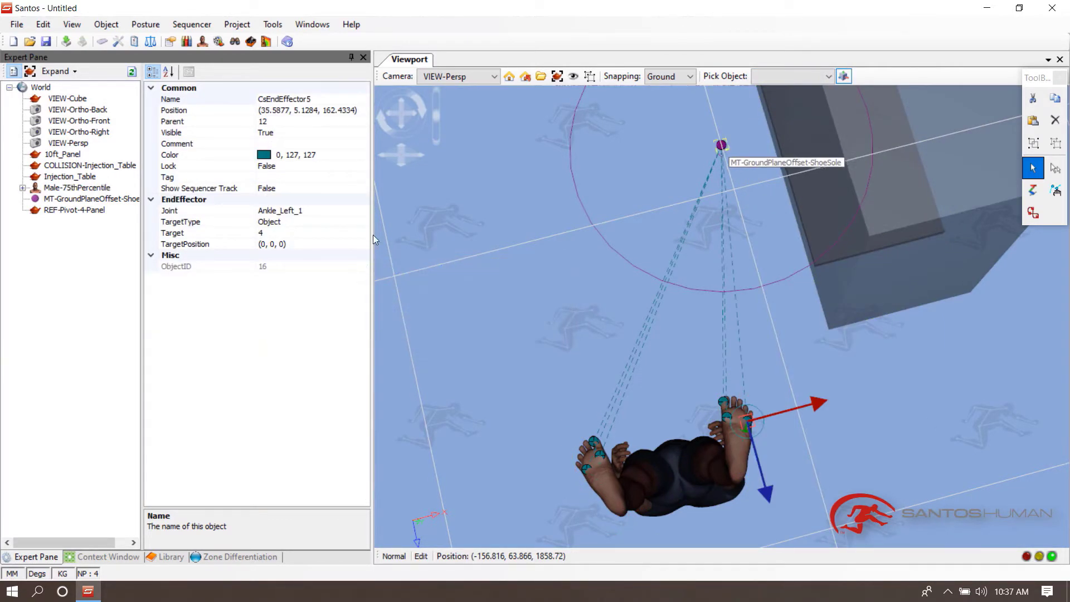
- Rename the first end-effector under the avatar as EE-Foot-Right-1 and copy that name
left_click(23, 188)
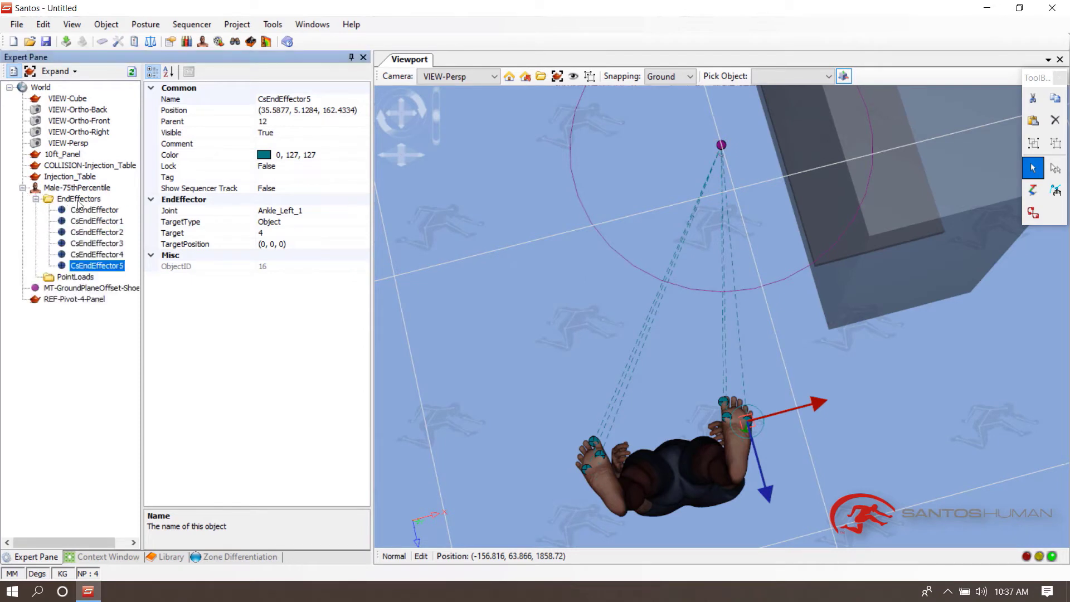
left_click(113, 211)
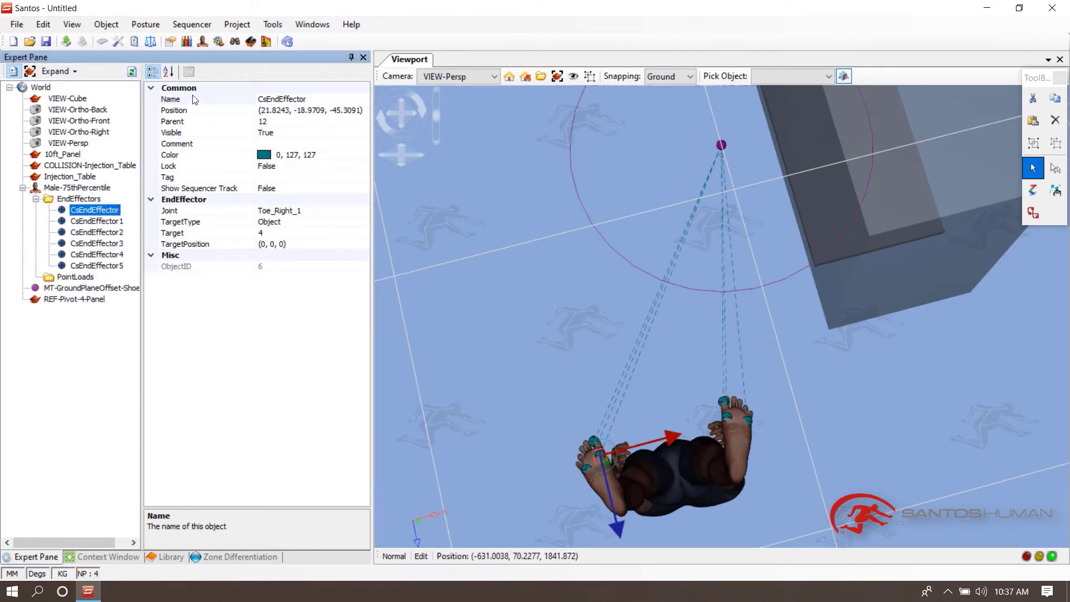
left_click(171, 99)
type("EE-Foot-Right-1")
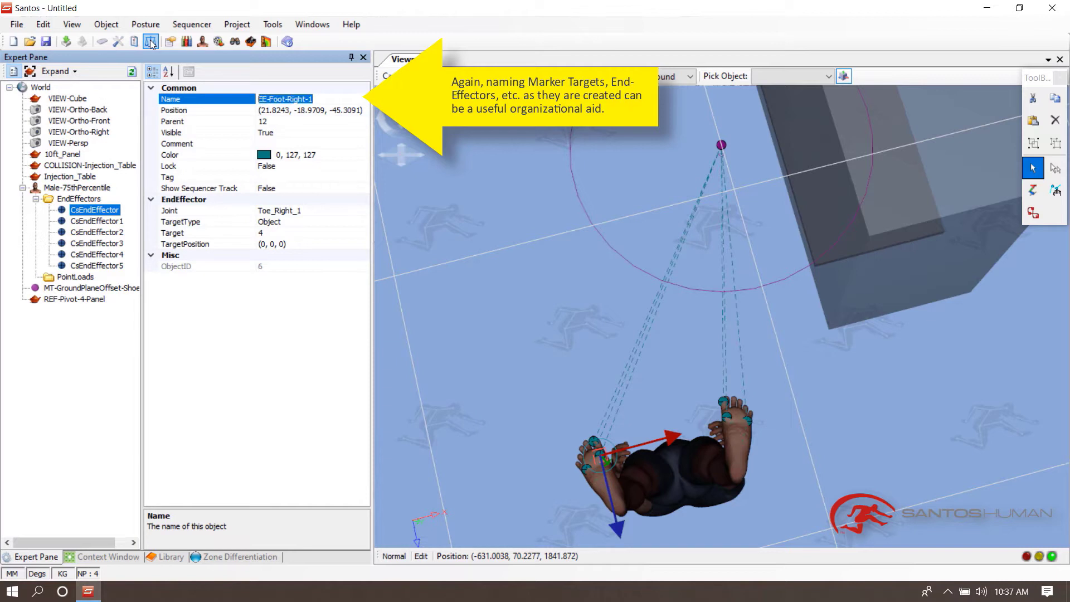
right_click(276, 97)
left_click(321, 142)
- Rename the next end-effector as EE-Foot-Right-2
left_click(115, 224)
left_click(170, 100)
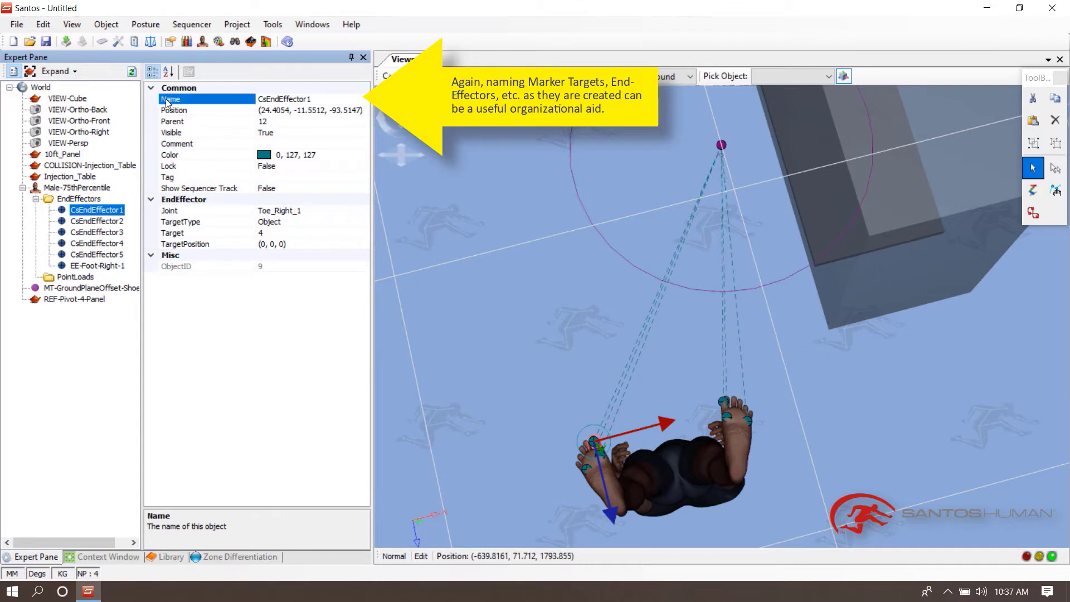
right_click(281, 99)
left_click(322, 160)
- Rename the following end-effector as EE-Foot-Right-3
left_click(94, 223)
left_click(175, 101)
right_click(281, 98)
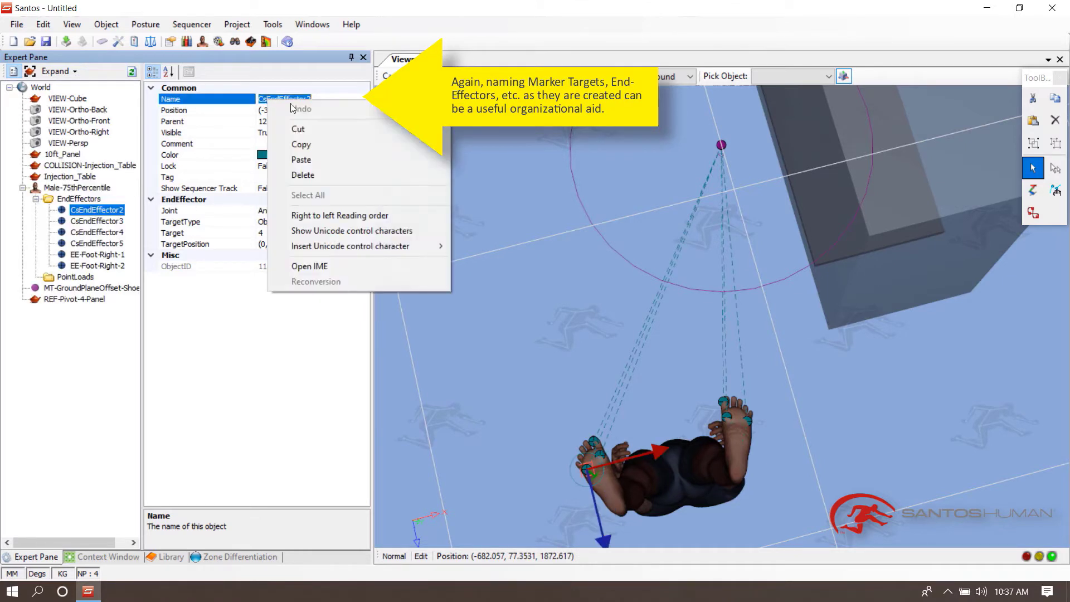
left_click(322, 160)
- Rename the first left-foot end-effector as EE-Foot-Left-1 and copy the name
left_click(118, 222)
left_click(205, 103)
right_click(282, 97)
left_click(322, 157)
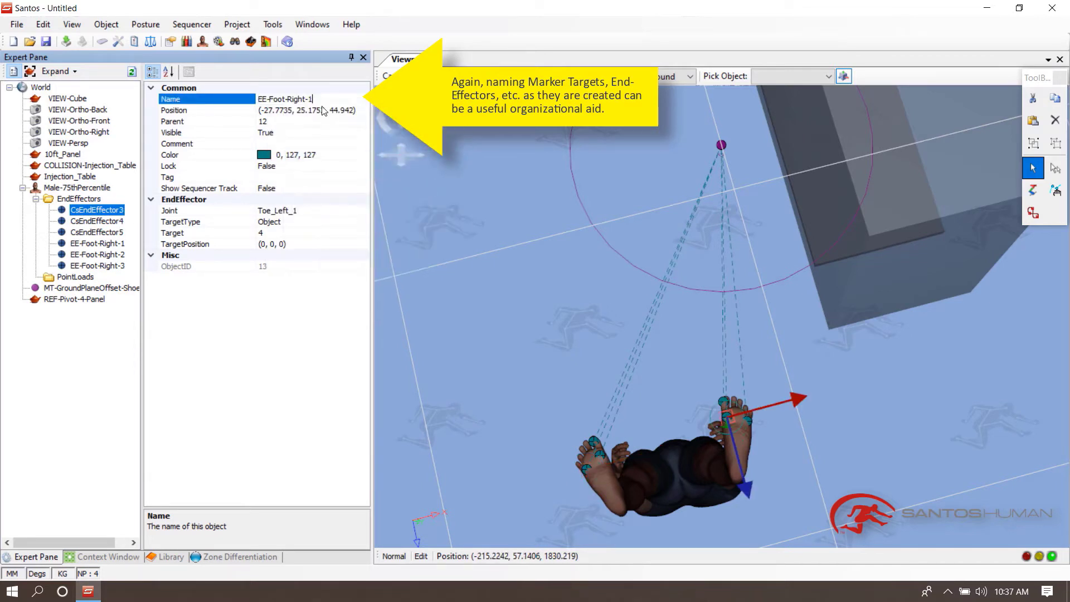
key("shift+Left")
key("shift+Left")
key("shift+Left")
key("shift+Left")
key("shift+Left")
key("shift+Left")
key("shift+Left")
key("shift+Left")
key("shift+Left")
key("shift+Left")
key("shift+Left")
key("shift+Left")
key("shift+Left")
key("shift+Left")
right_click(283, 98)
left_click(316, 148)
- Rename the second left-foot end-effector as EE-Foot-Left-2
left_click(112, 222)
left_click(173, 101)
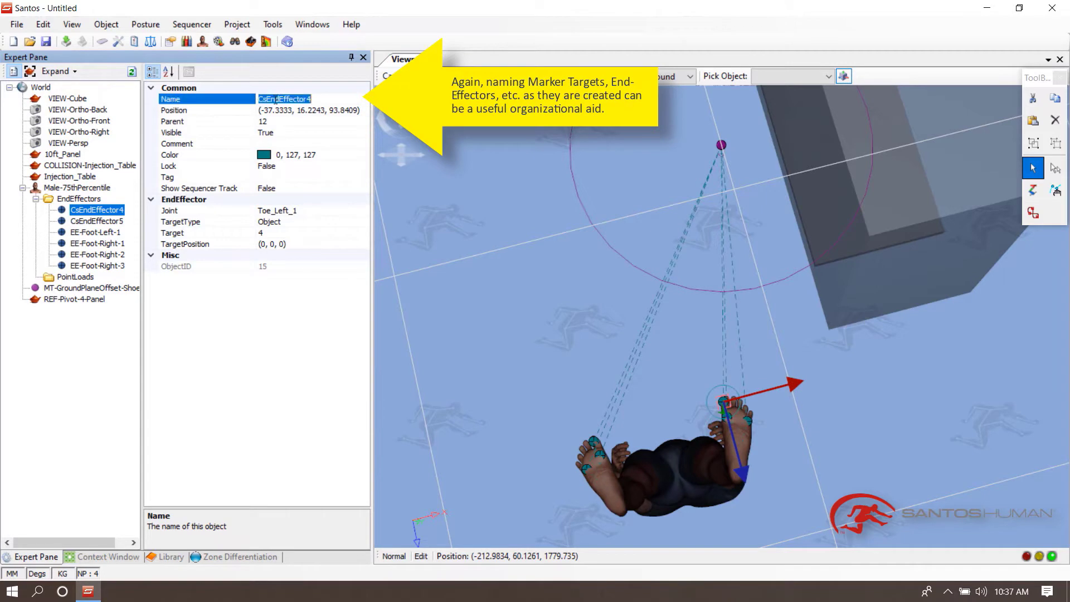
right_click(275, 98)
left_click(313, 158)
key("BackSpace")
type("2")
- Rename the left ankle end-effector as EE-Foot-Left-3
left_click(115, 222)
left_click(170, 101)
right_click(295, 99)
left_click(335, 159)
type("3")
left_click(114, 225)
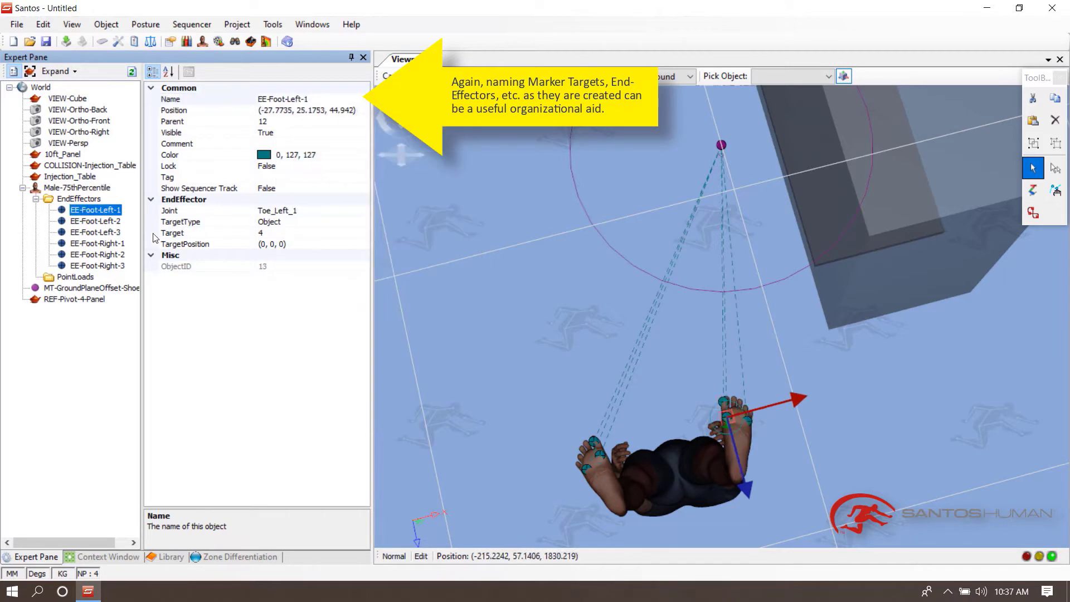
- Turn off the avatar's Position freeze option in its posture settings
left_click(575, 372)
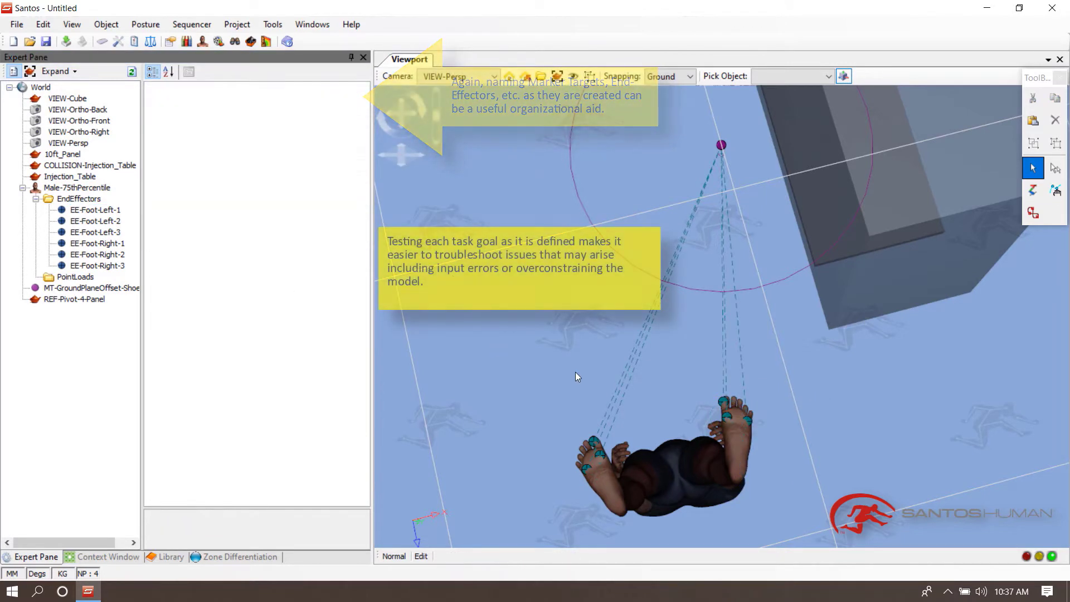
left_click(648, 457)
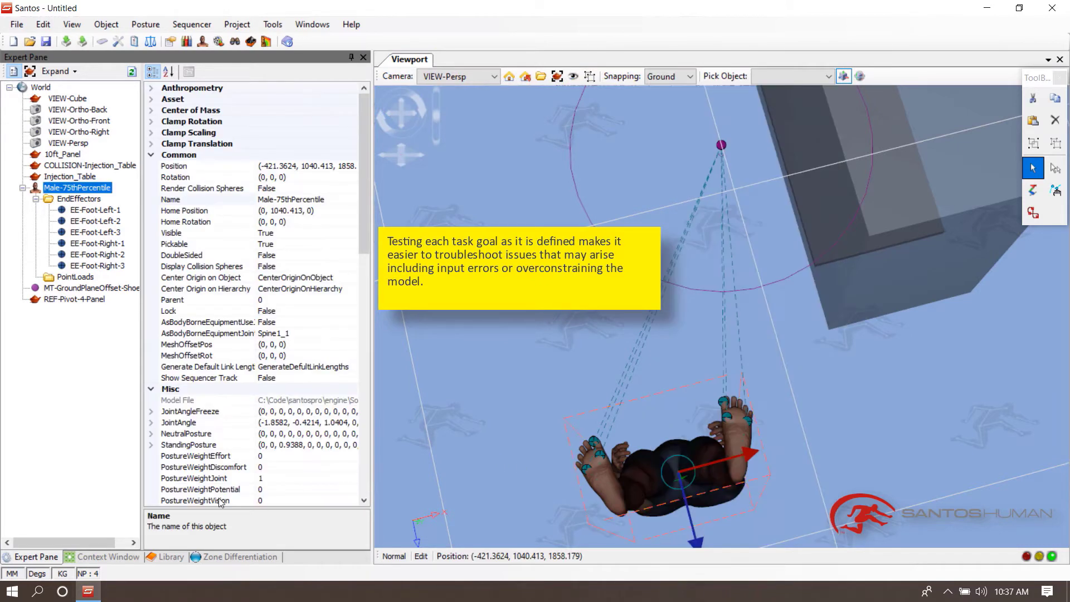
left_click(102, 557)
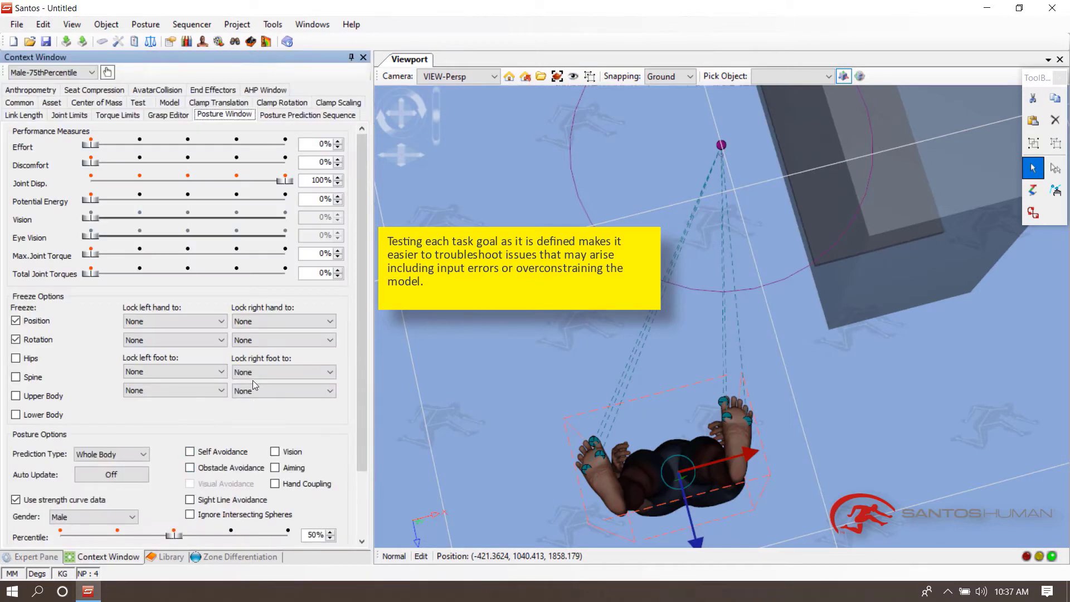
left_click(34, 322)
- Predict the avatar's posture with the foot end-effectors
right_click(680, 472)
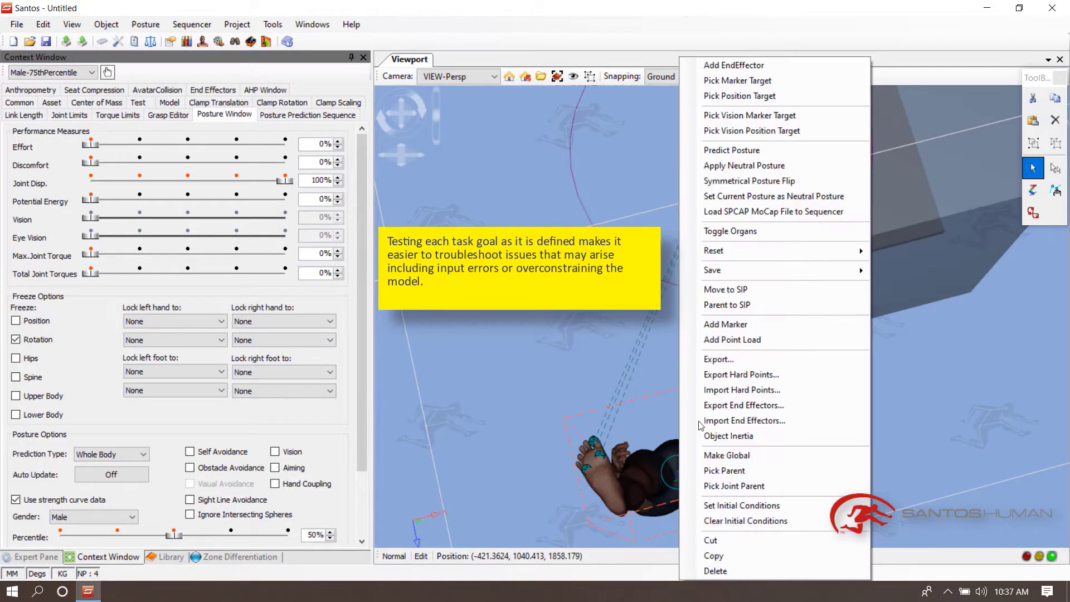
left_click(725, 151)
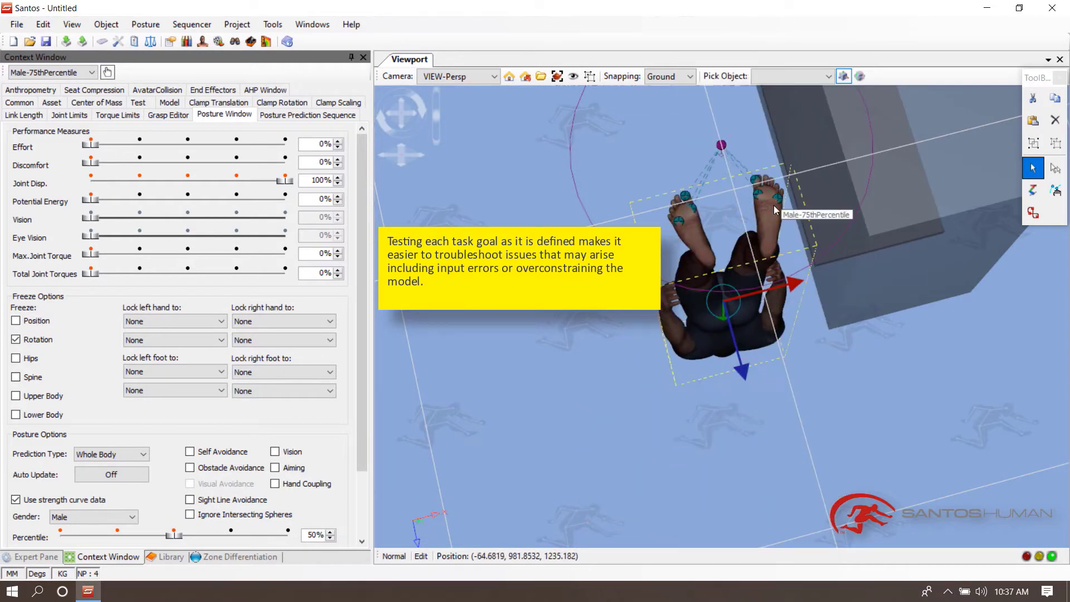
left_click(604, 352)
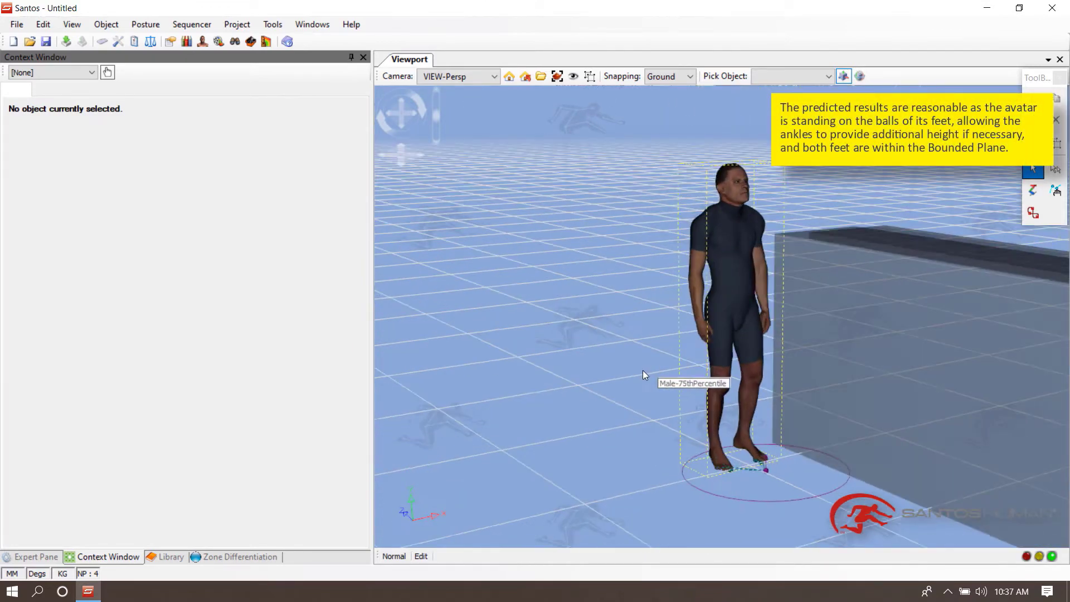
mouse_move(643, 370)
middle_mouse_down()
mouse_move(654, 357)
mouse_move(608, 373)
mouse_move(637, 367)
mouse_move(636, 379)
middle_mouse_up()
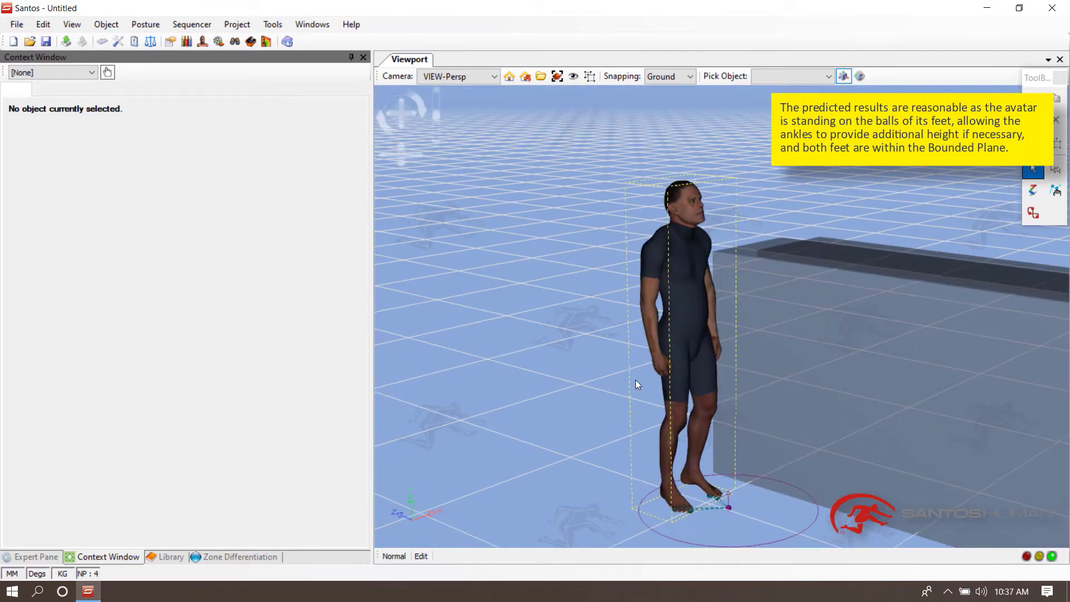
- Change EE-Foot-Left-3's joint to Toe_Left_1
left_click(36, 557)
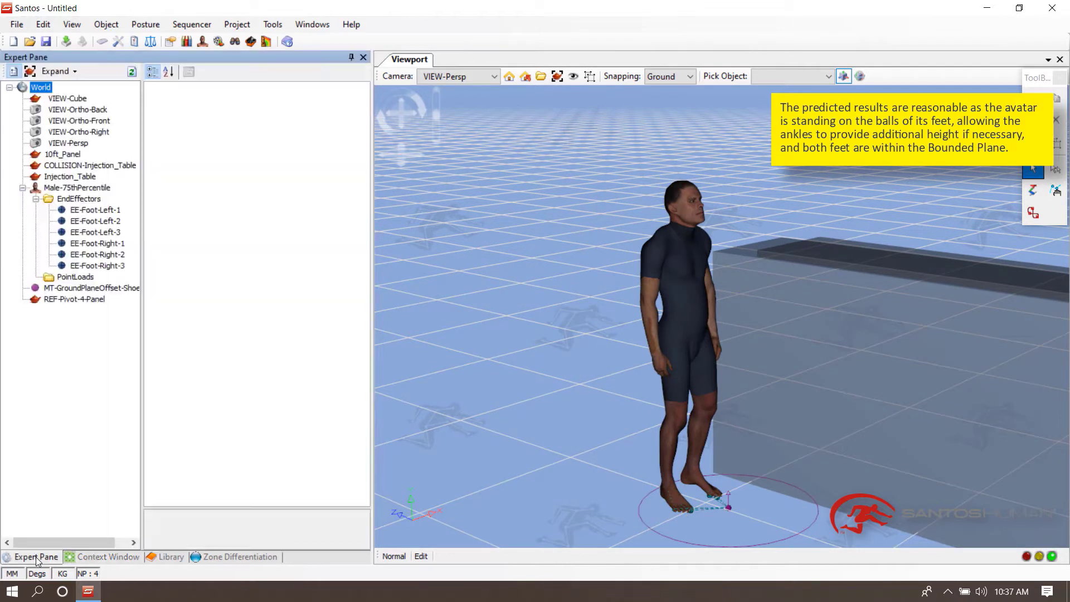
left_click(114, 214)
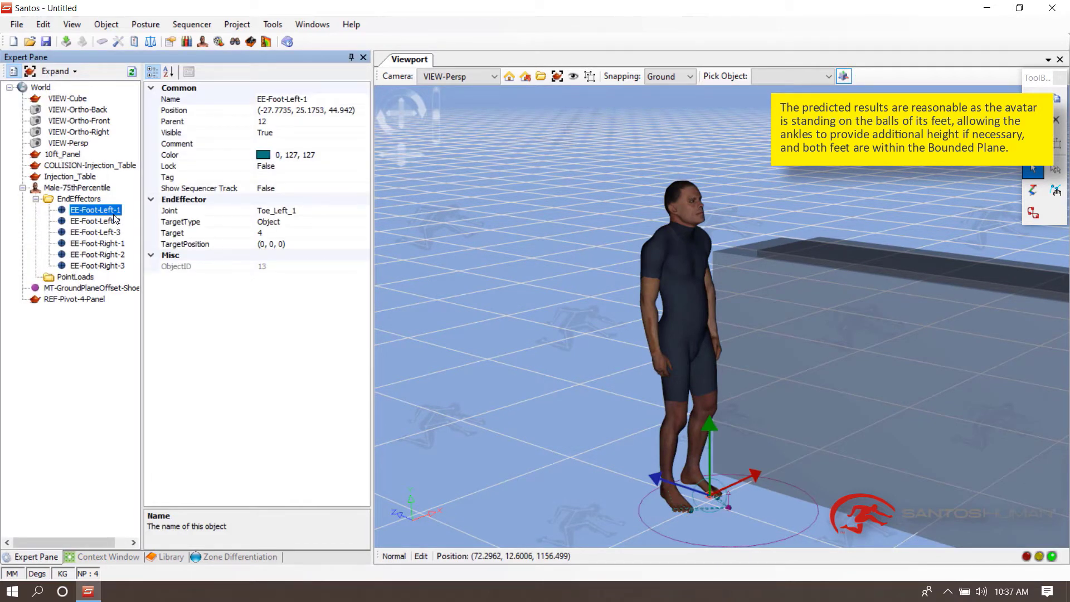
key("Down")
key("Down")
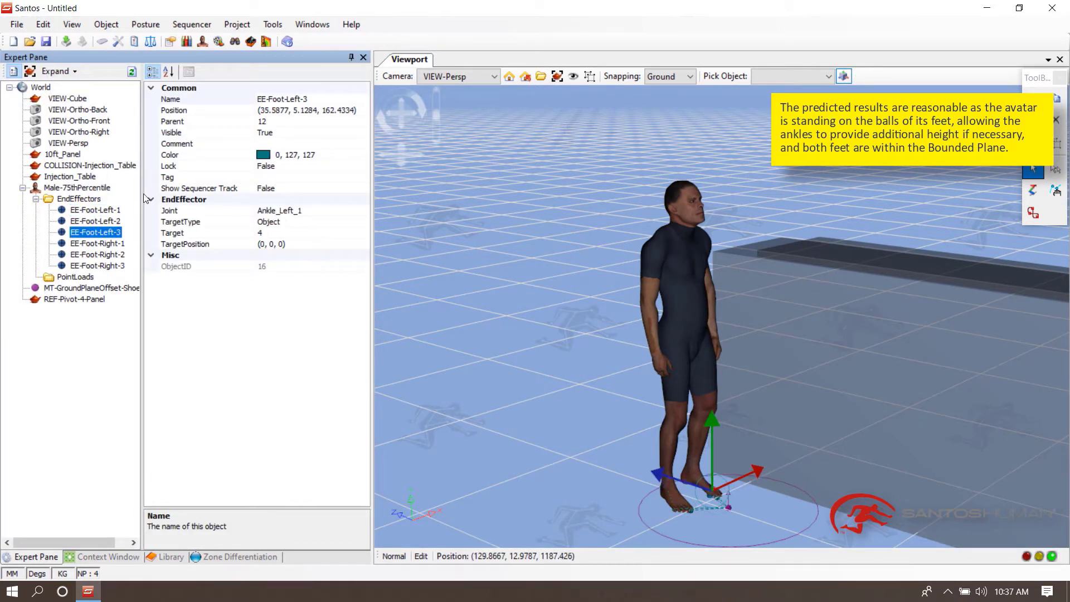
left_click(176, 211)
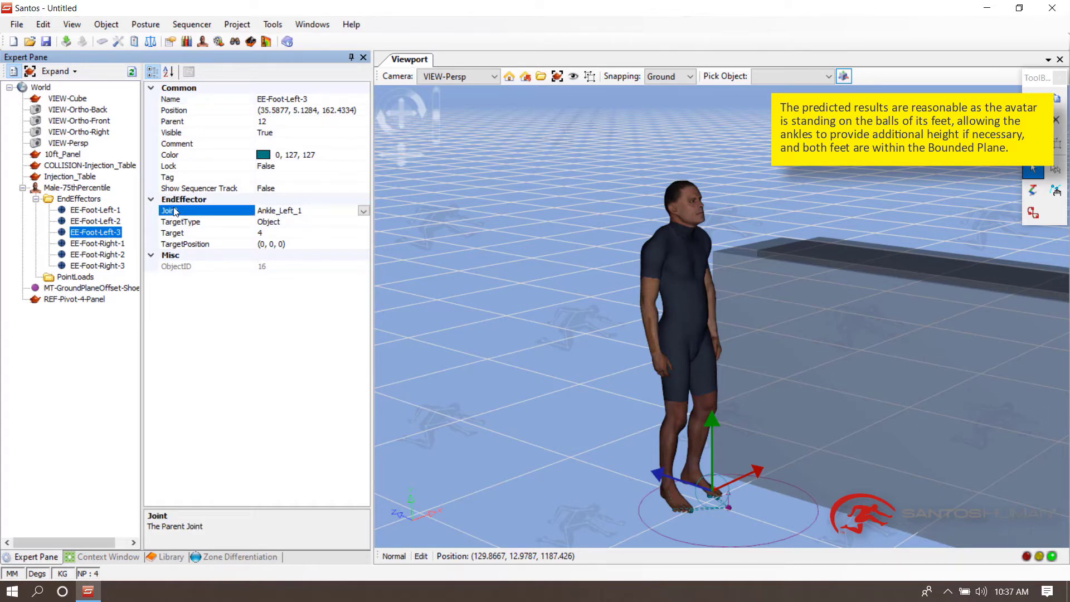
double_click(174, 209)
double_click(174, 209)
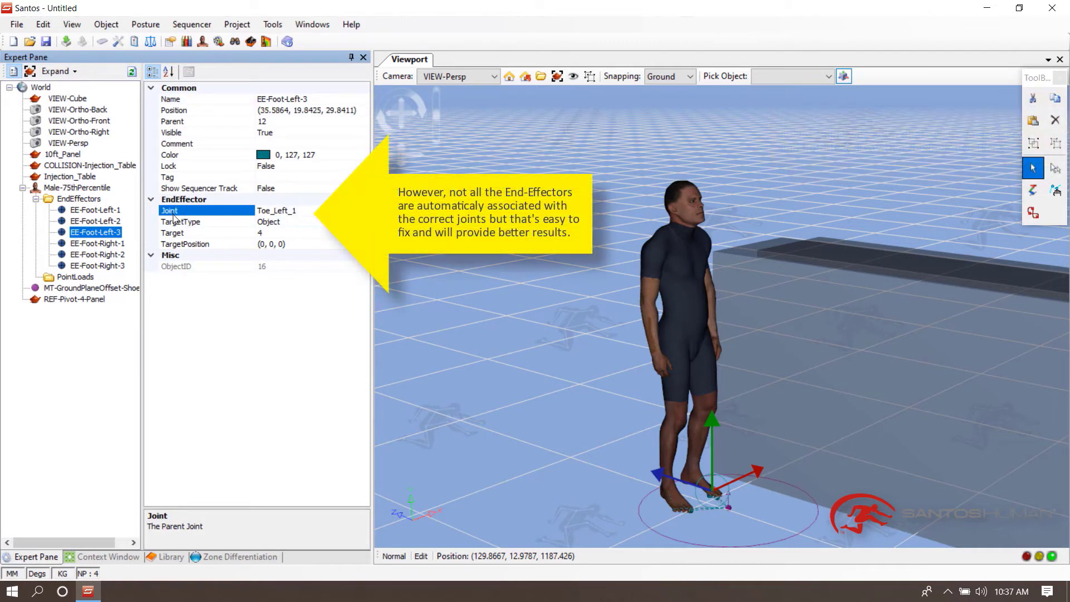
- Change EE-Foot-Right-3's joint to Toe_Right_1
left_click(102, 244)
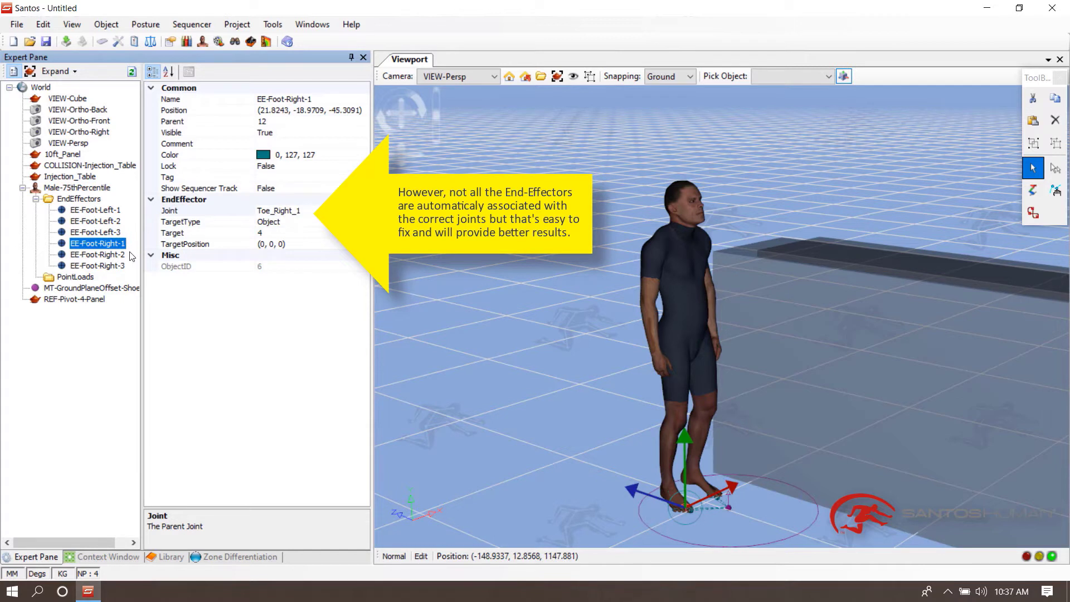
left_click(109, 256)
left_click(105, 267)
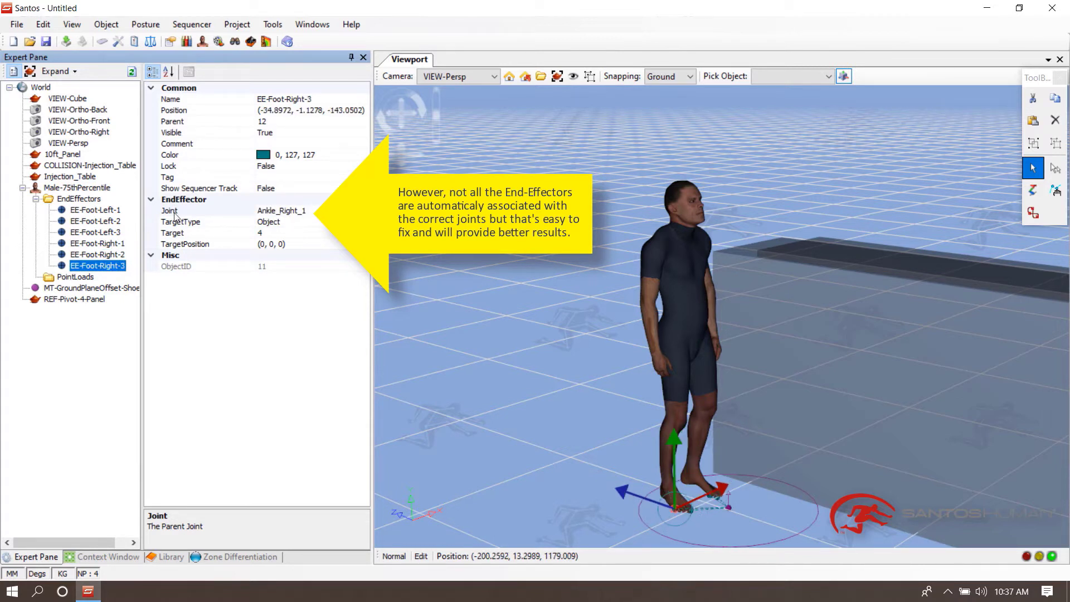
double_click(174, 212)
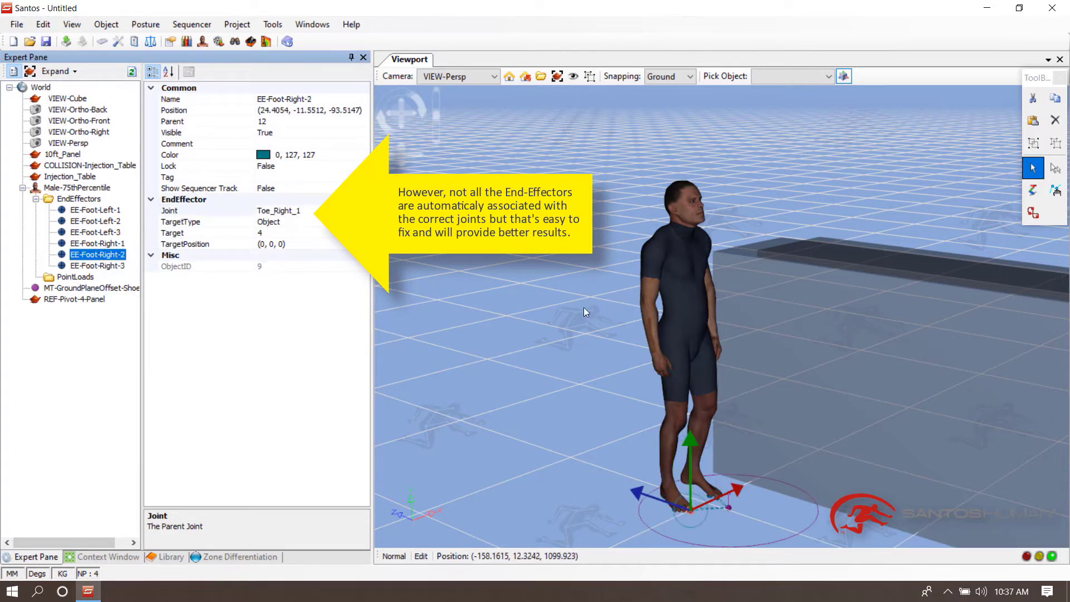
- Predict the avatar's posture again with the corrected foot end-effectors
right_click(699, 253)
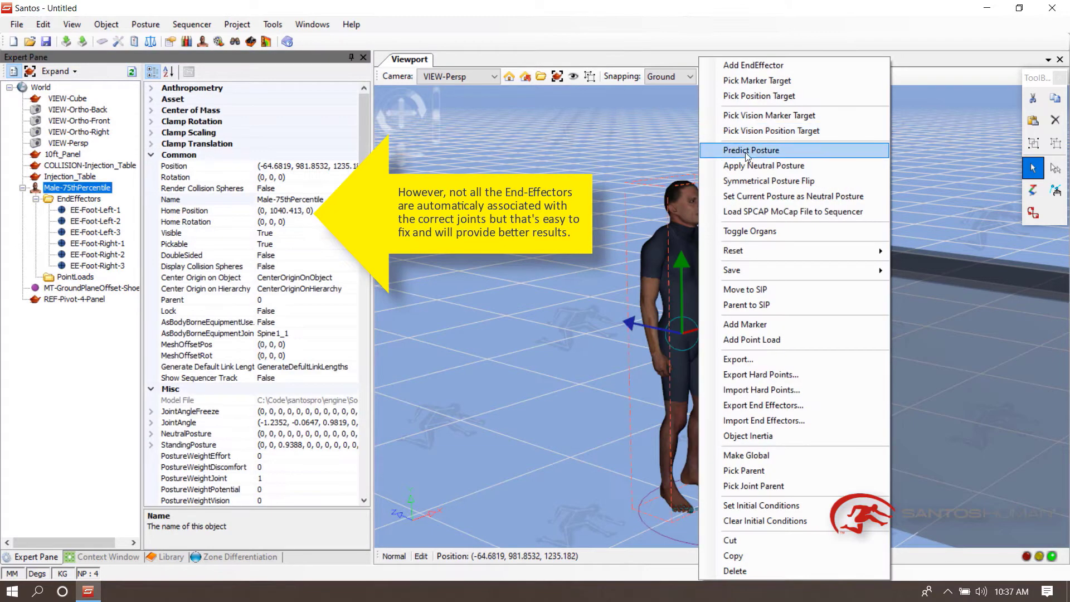
left_click(751, 150)
middle_click_drag(613, 346, 617, 239)
scroll(616, 299, "up", 2)
middle_click_drag(613, 321, 531, 336)
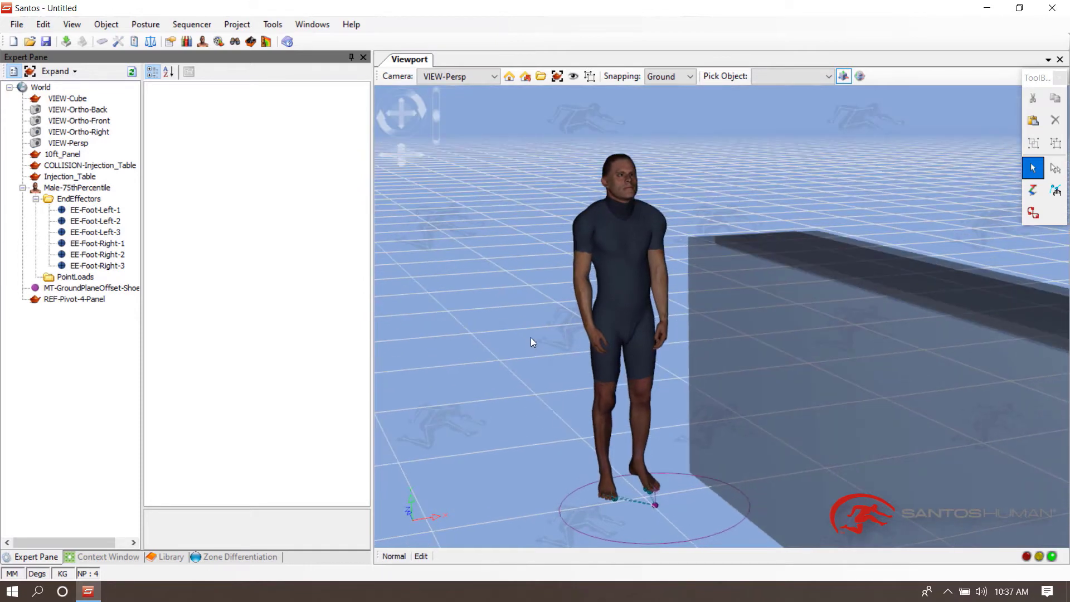
middle_click_drag(604, 256, 594, 315)
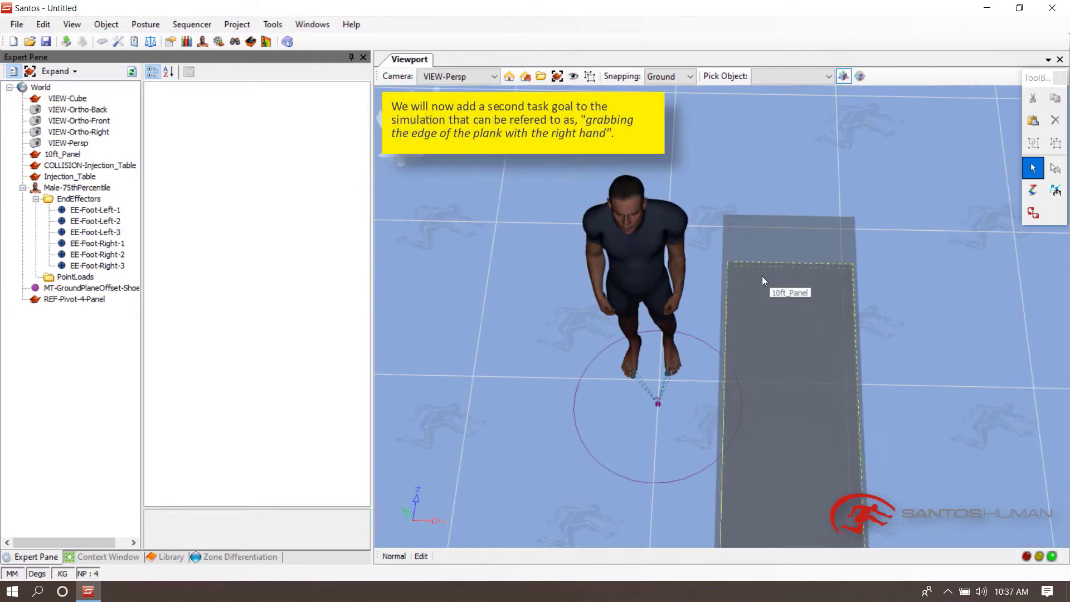
- Add a marker on the 10ft_Panel plank
right_click(734, 269)
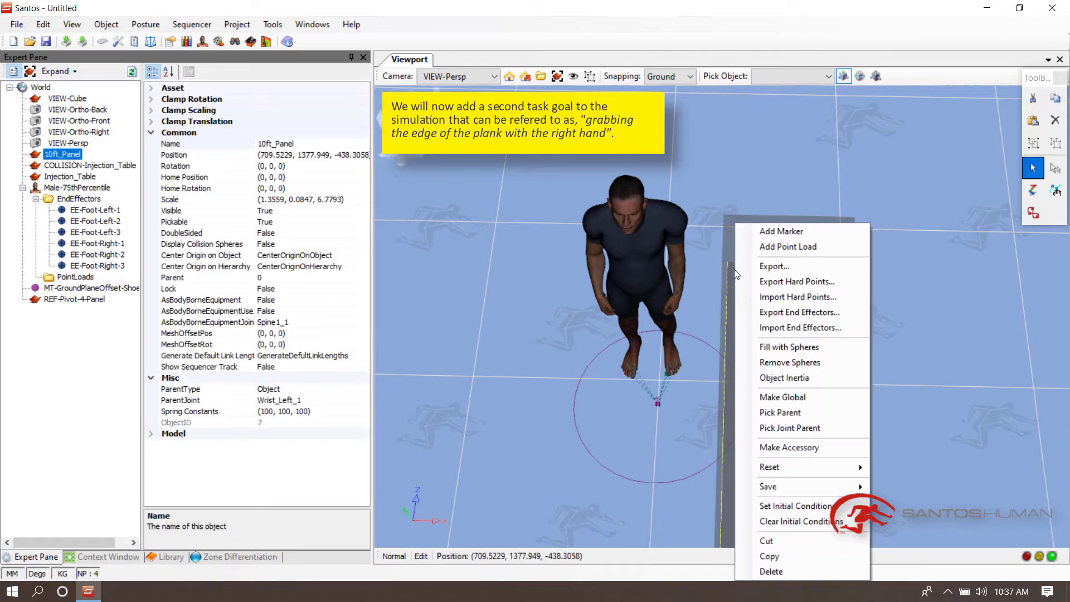
left_click(775, 234)
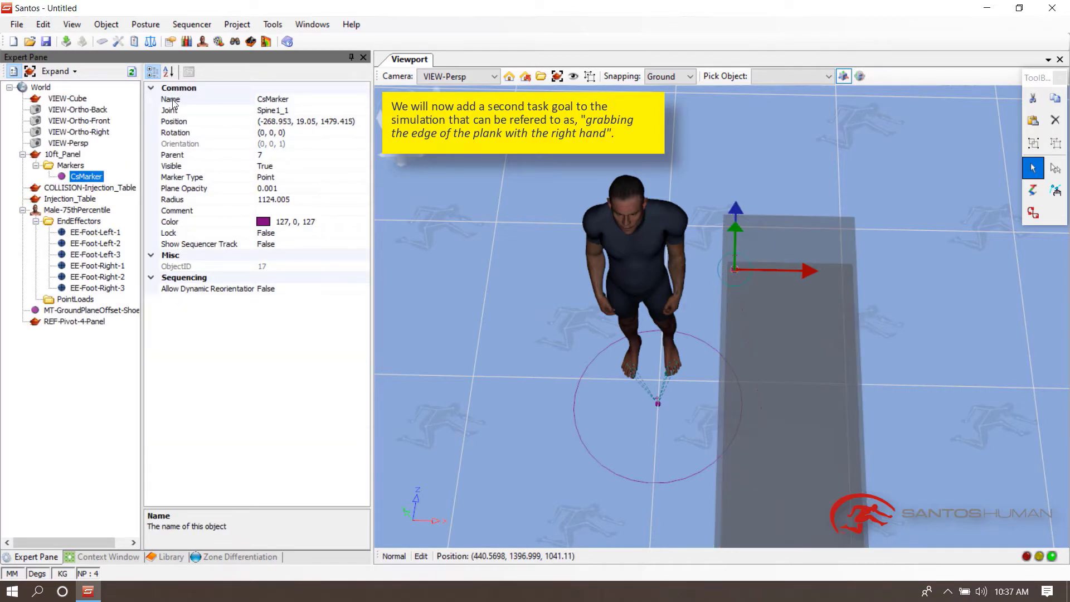
- Rename the new plank marker MT-Hand-Right
left_click(172, 101)
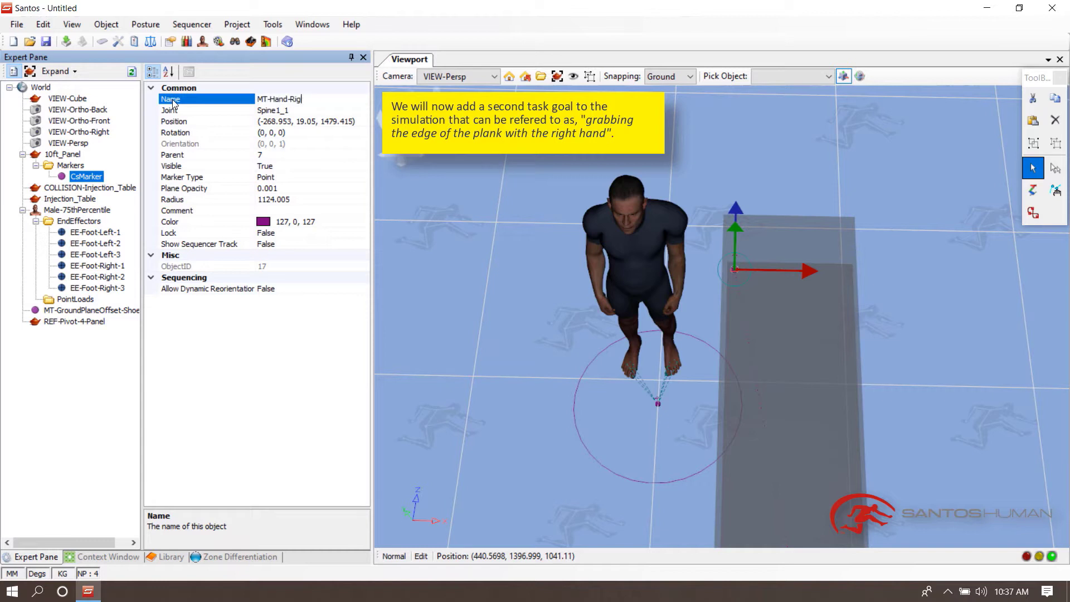
key("Return")
- Add an end-effector on the avatar's right index fingertip and name it EE-Hand-Right
left_click(513, 349)
middle_click_drag(607, 305, 767, 426)
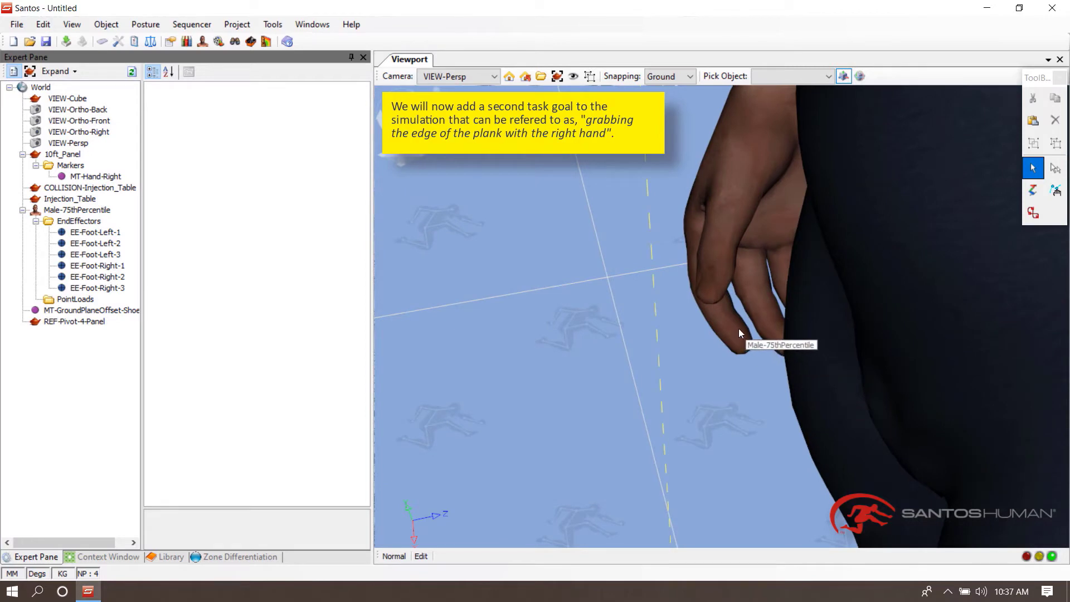
right_click(740, 333)
left_click(816, 68)
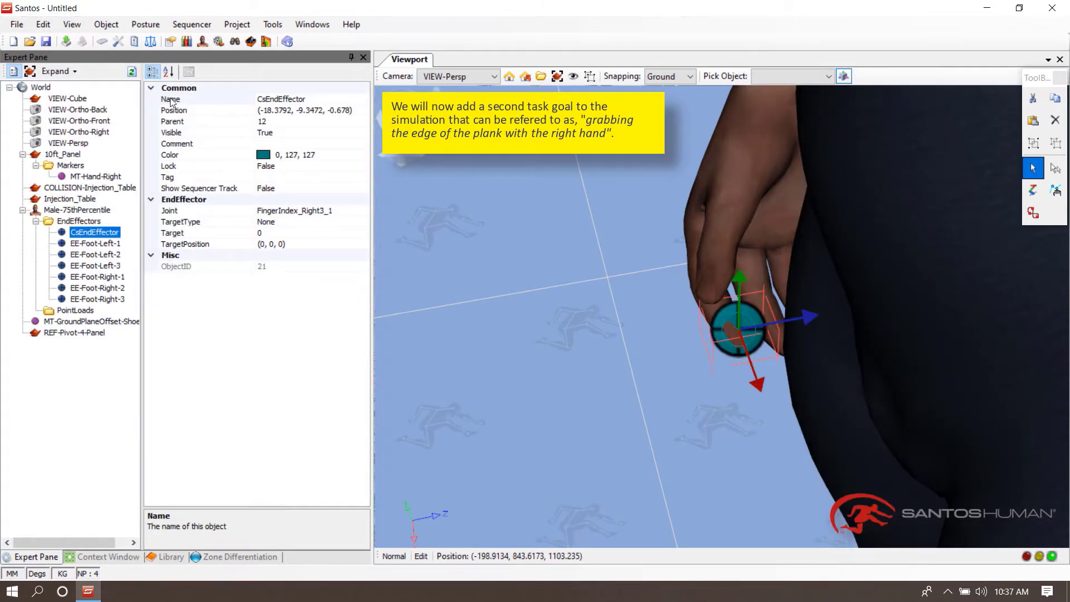
left_click(171, 101)
type("EE-Hand-R")
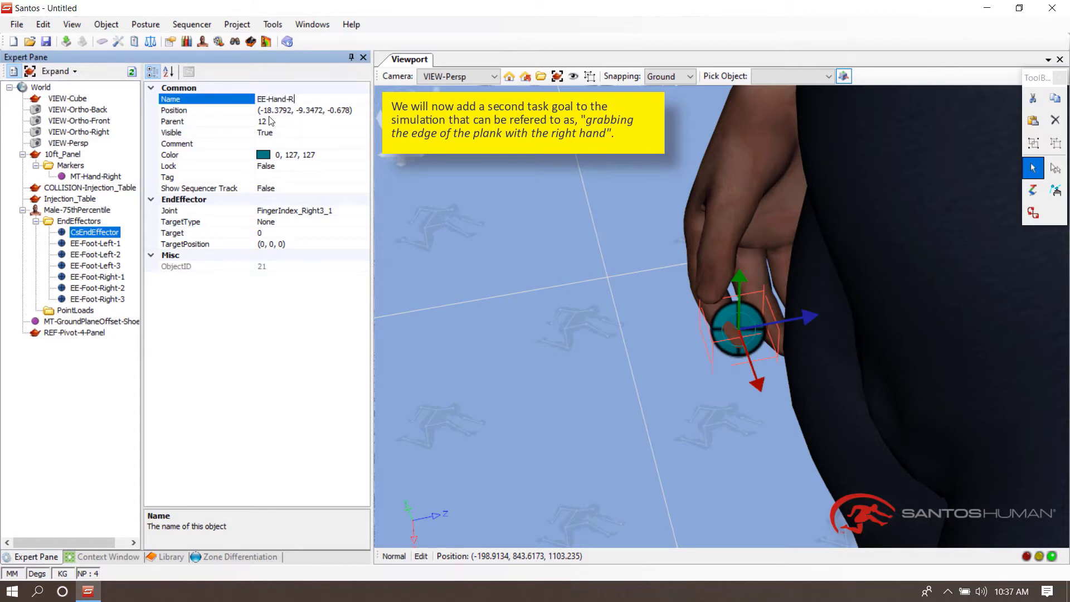
type("ight")
key("Return")
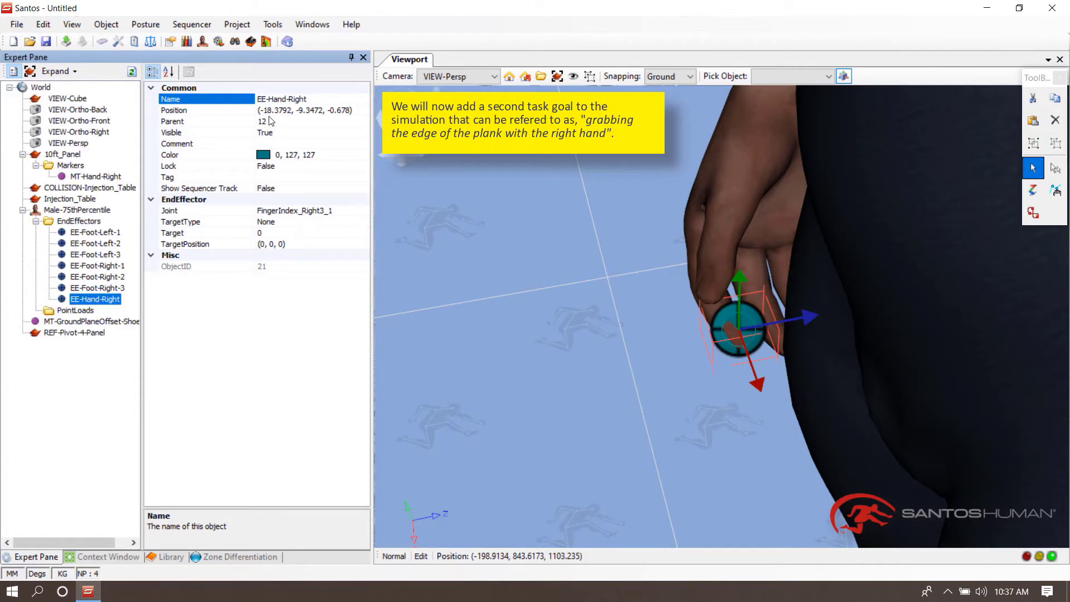
- Set EE-Hand-Right's target to the MT-Hand-Right marker on the plank
left_click(525, 314)
scroll(546, 374, "down", 6)
middle_click_drag(547, 374, 584, 367)
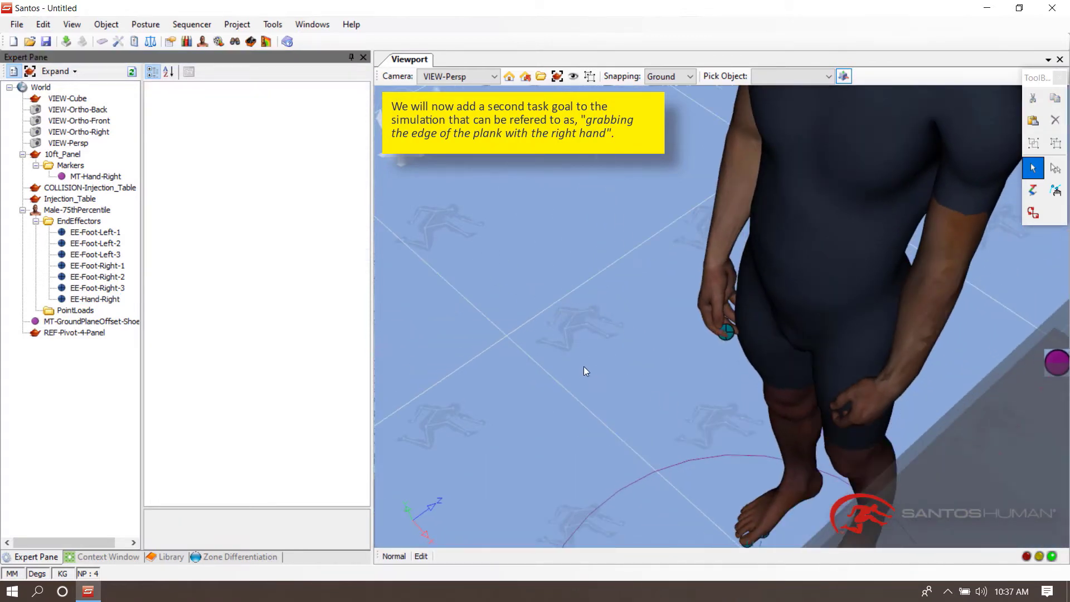
right_click(729, 330)
left_click(749, 337)
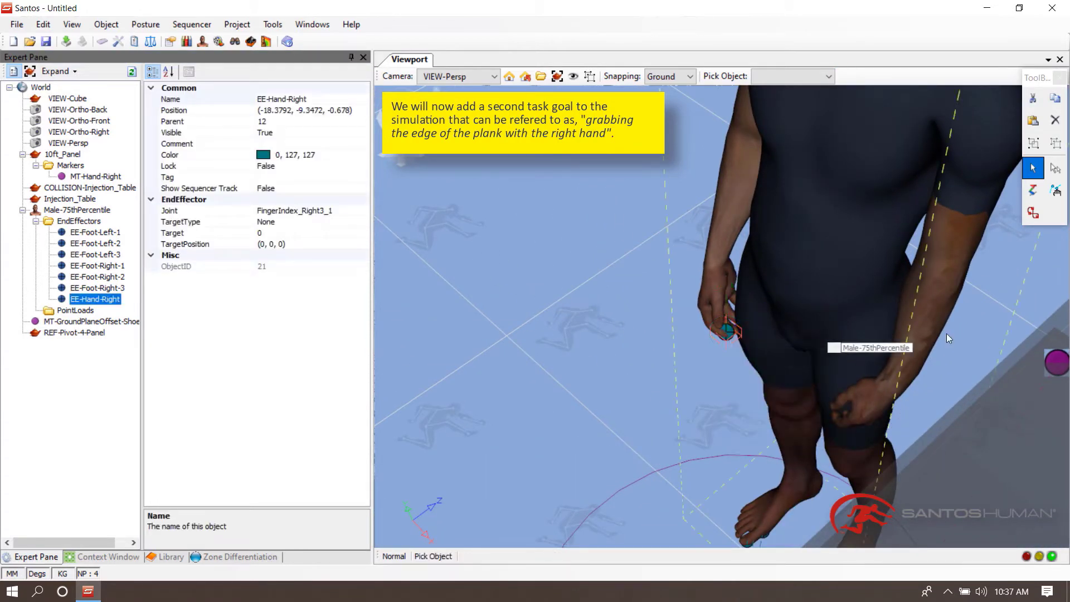
left_click(1059, 361)
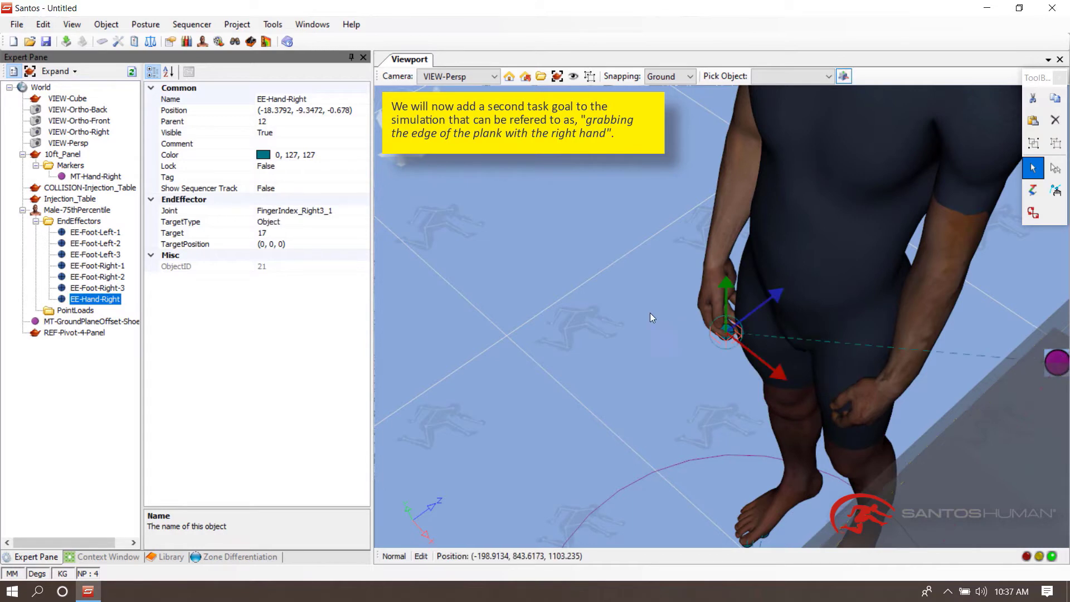
- Predict the avatar's posture with the right-hand grasp target
right_click(795, 167)
left_click(825, 148)
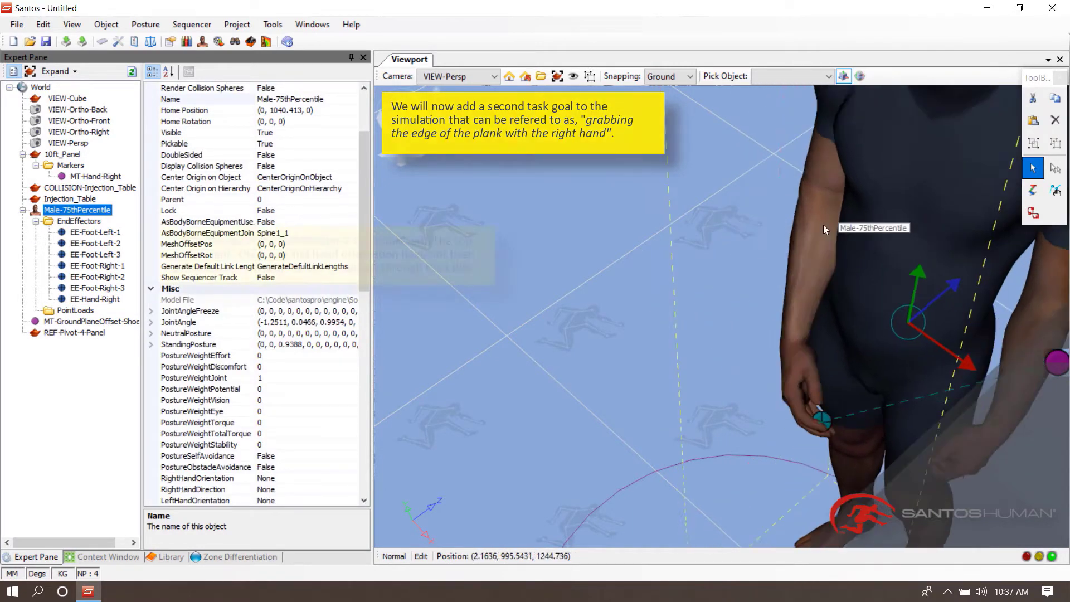
scroll(780, 302, "down", 5)
middle_click_drag(754, 275, 593, 217)
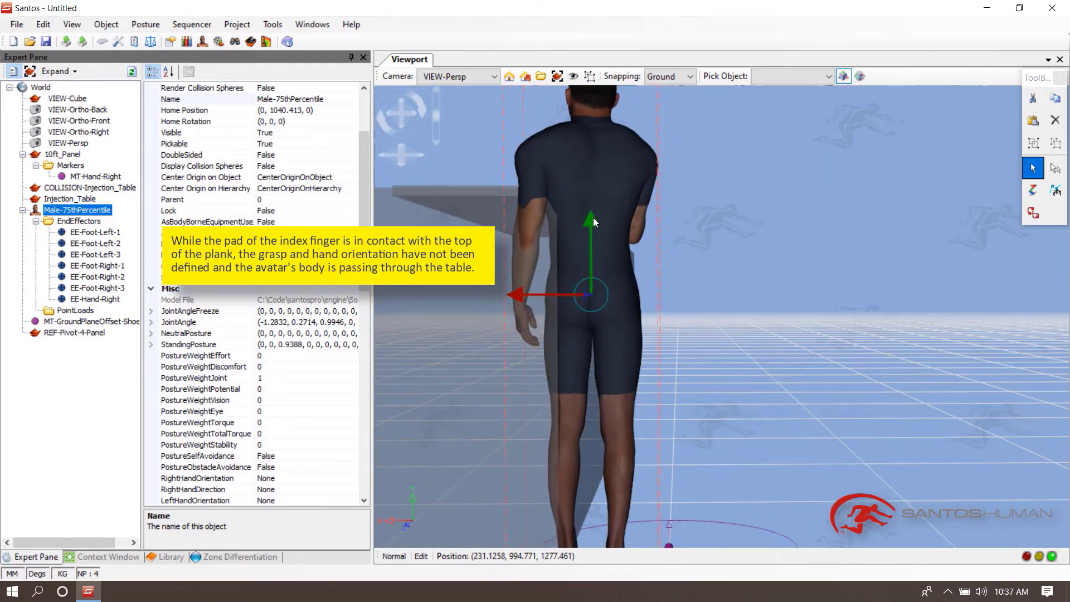
middle_click_drag(551, 312, 687, 353)
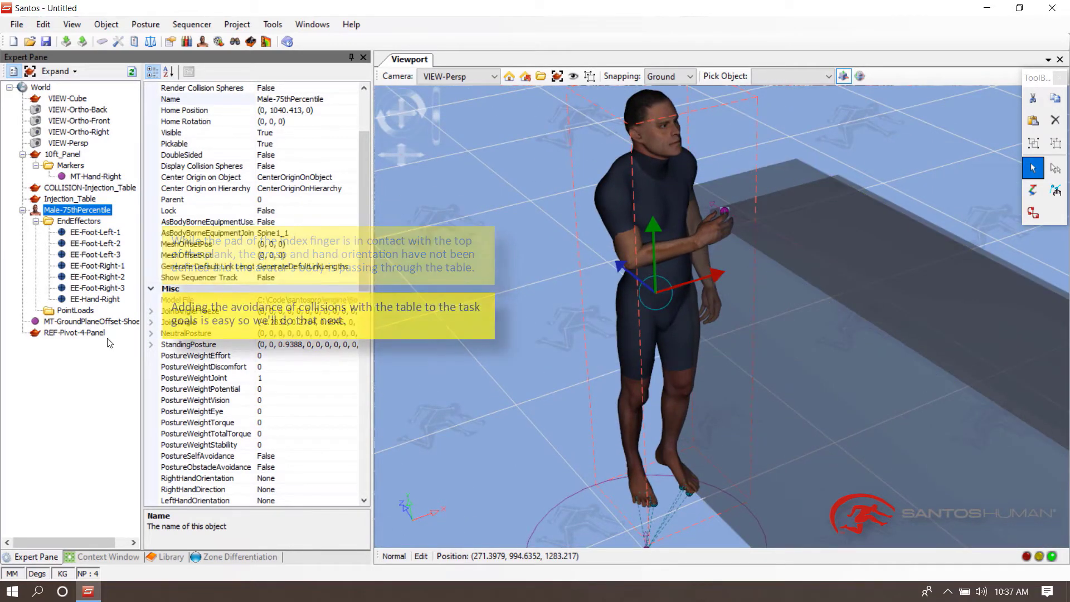
- Make the COLLISION-Injection_Table object visible
left_click(544, 375)
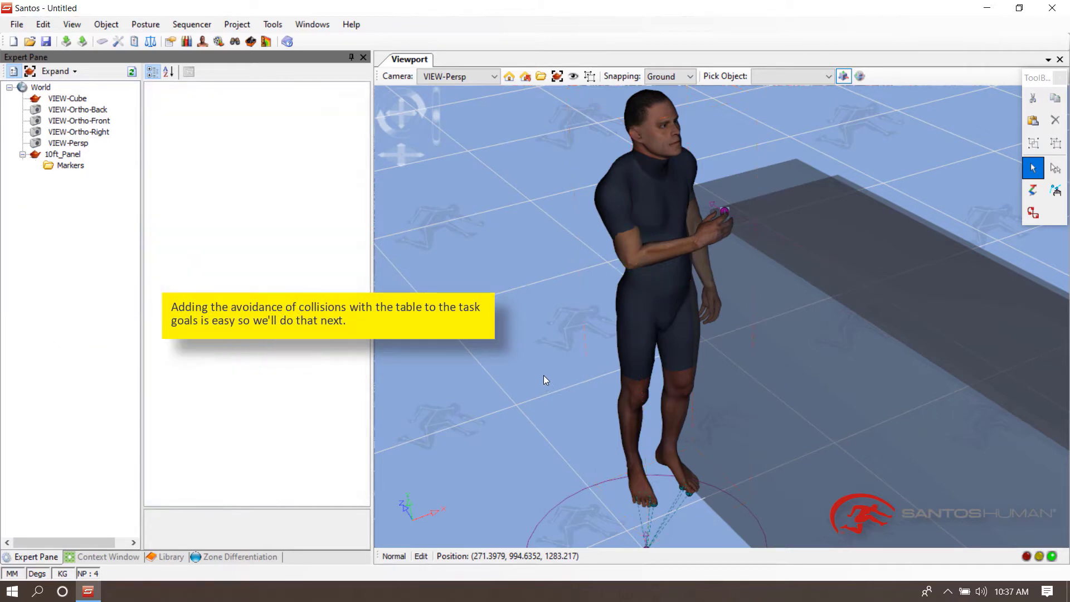
middle_click_drag(537, 373, 520, 367)
right_click_drag(520, 366, 523, 399)
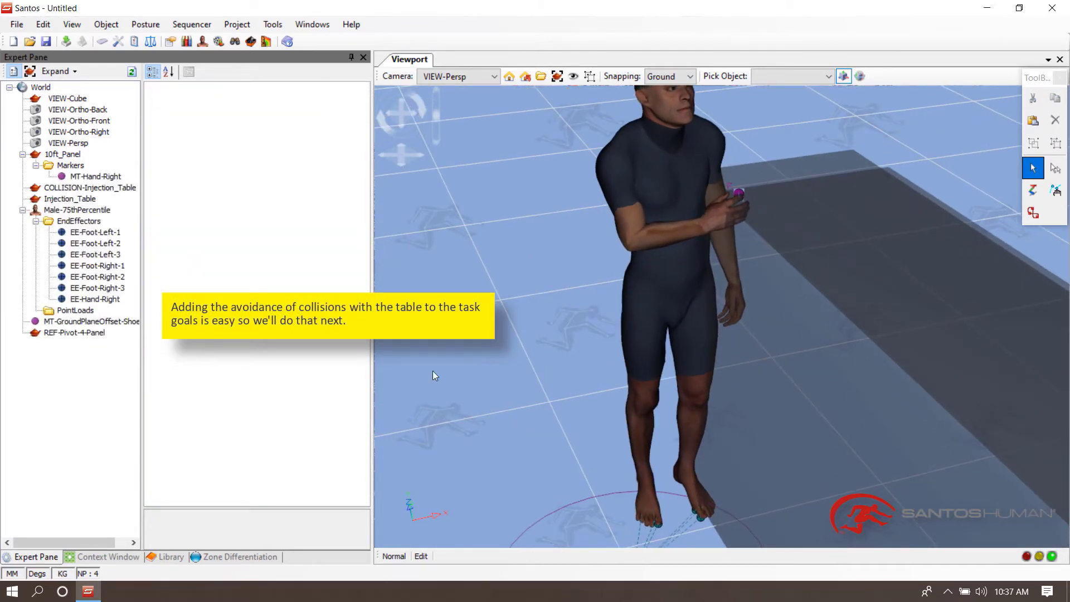
middle_click_drag(522, 349, 732, 385)
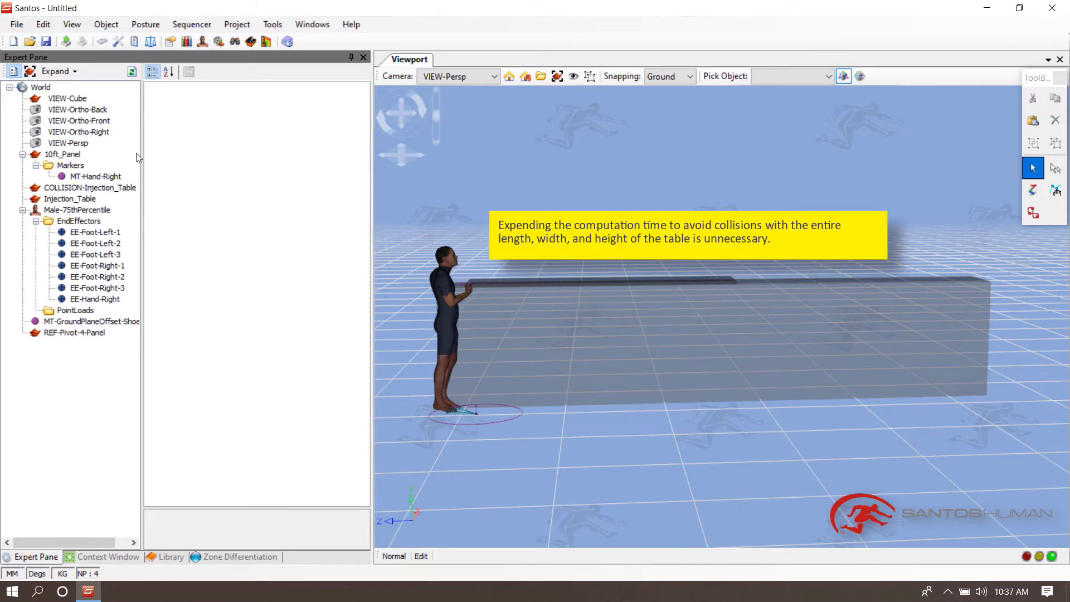
left_click(86, 189)
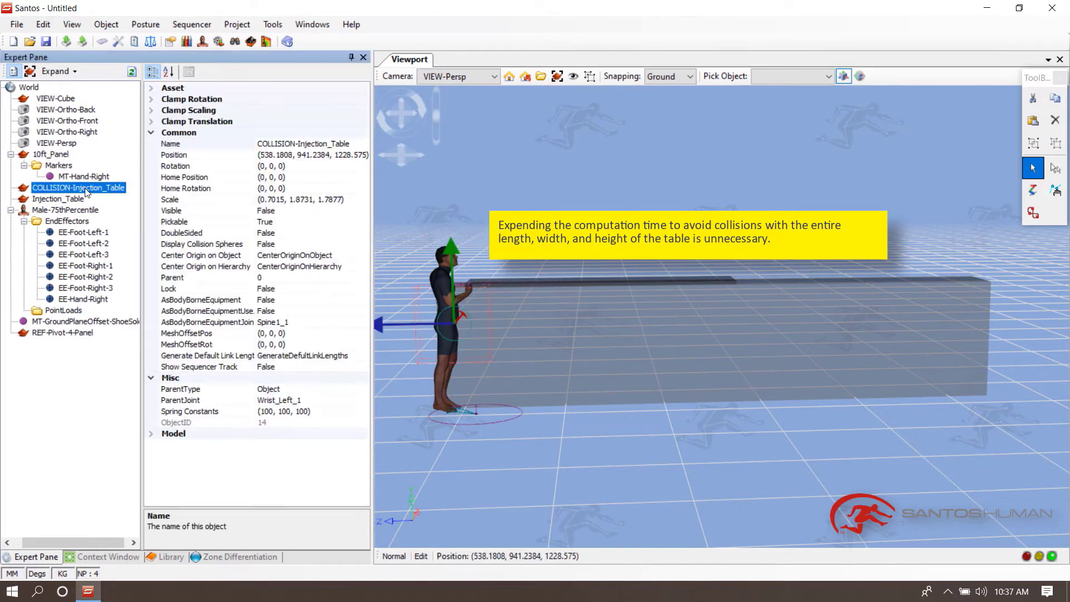
double_click(168, 214)
left_click(545, 273)
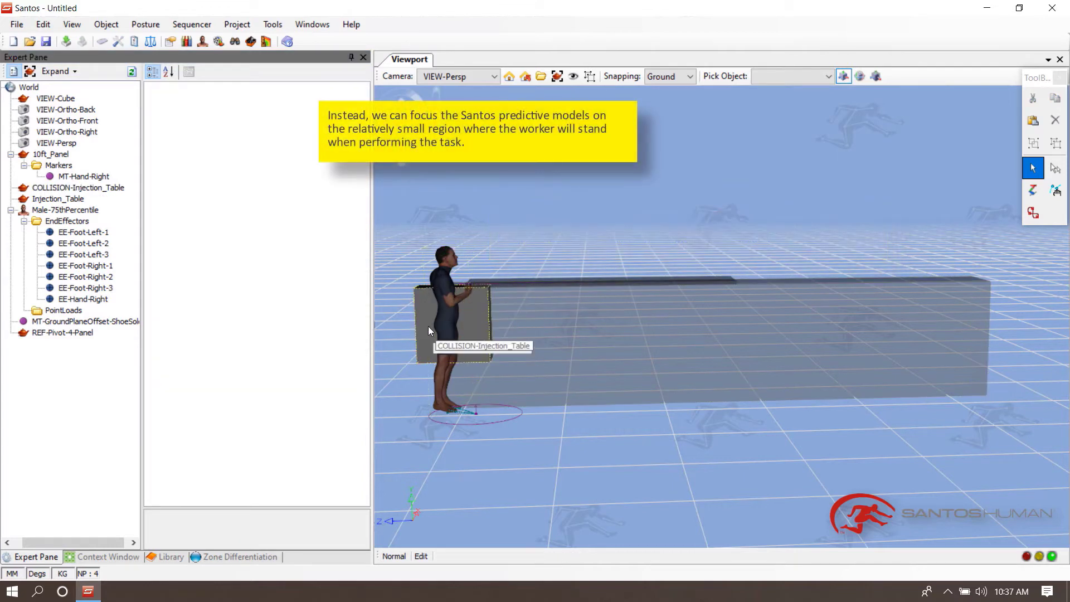
- Fill the COLLISION-Injection_Table mesh with collision spheres using Inflate with a minimum radius of 10
middle_click_drag(437, 306, 643, 314)
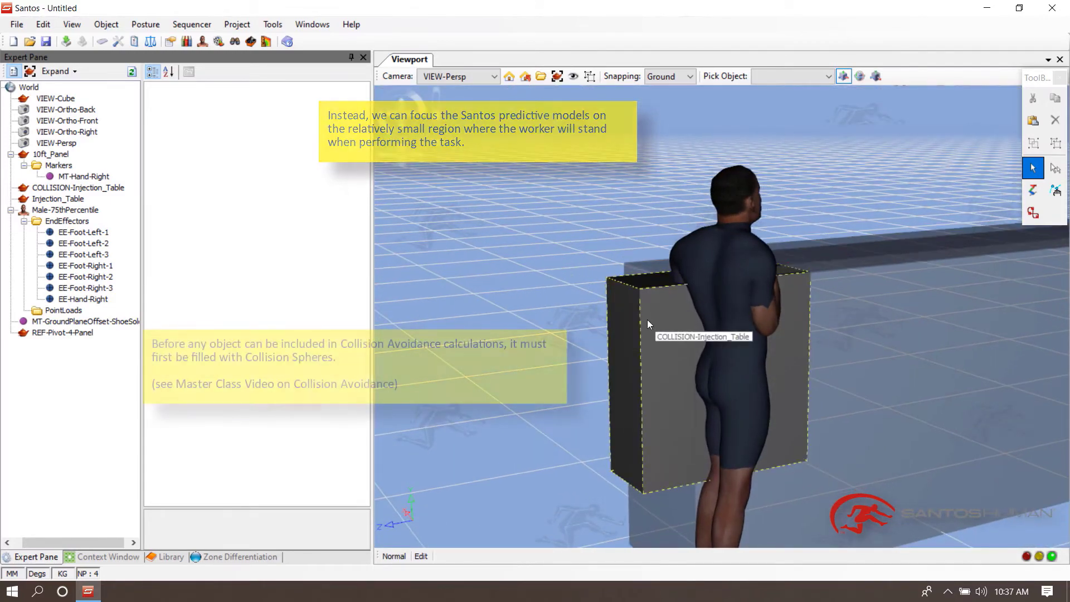
left_click(647, 320)
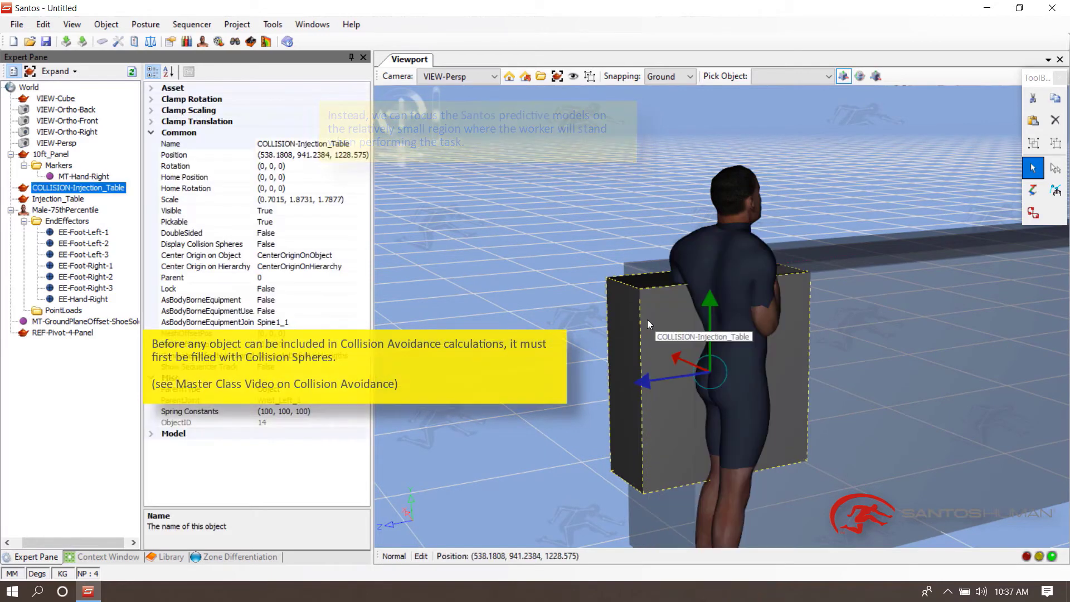
left_click(119, 557)
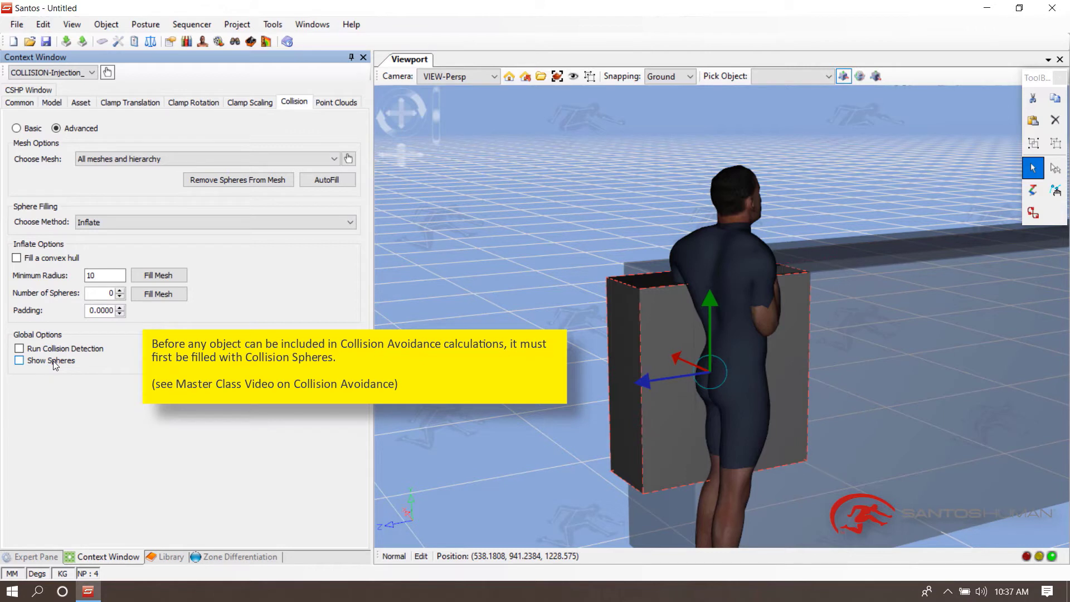
left_click(155, 277)
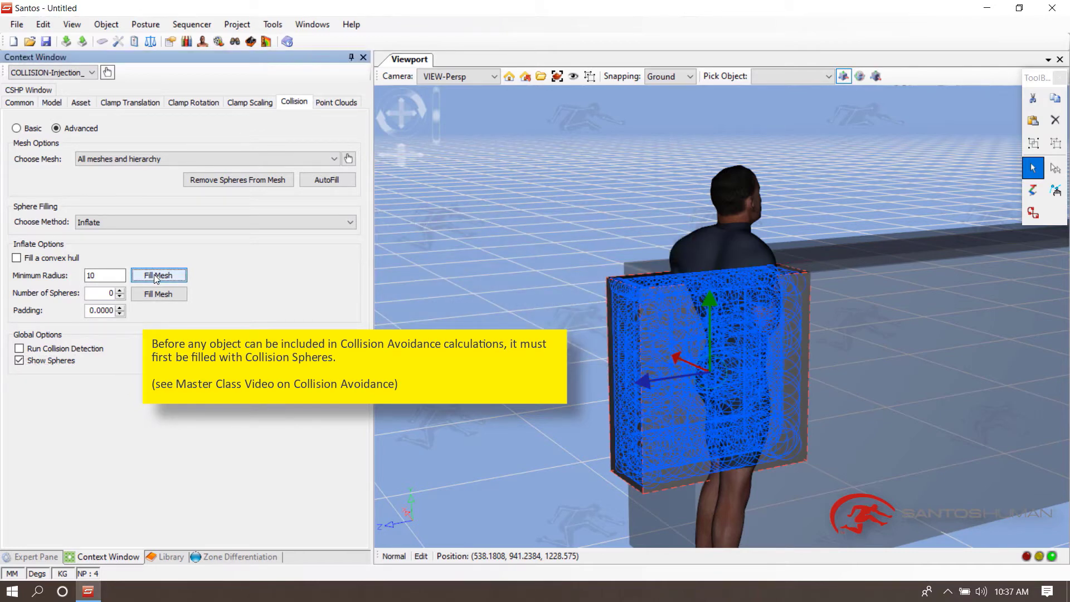
- Hide the COLLISION-Injection_Table object again
left_click(53, 558)
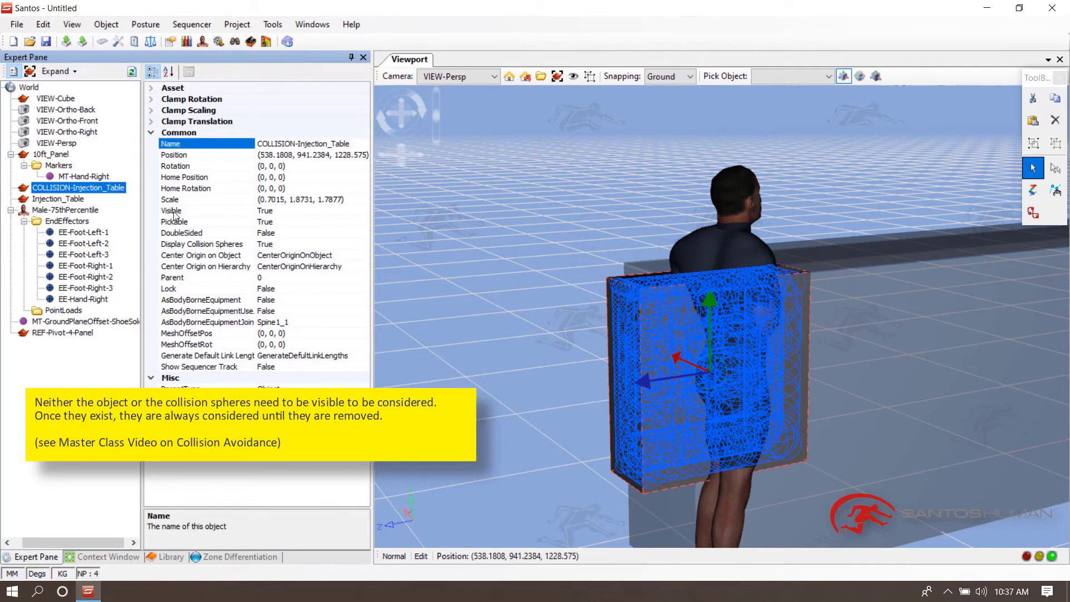
left_click(543, 185)
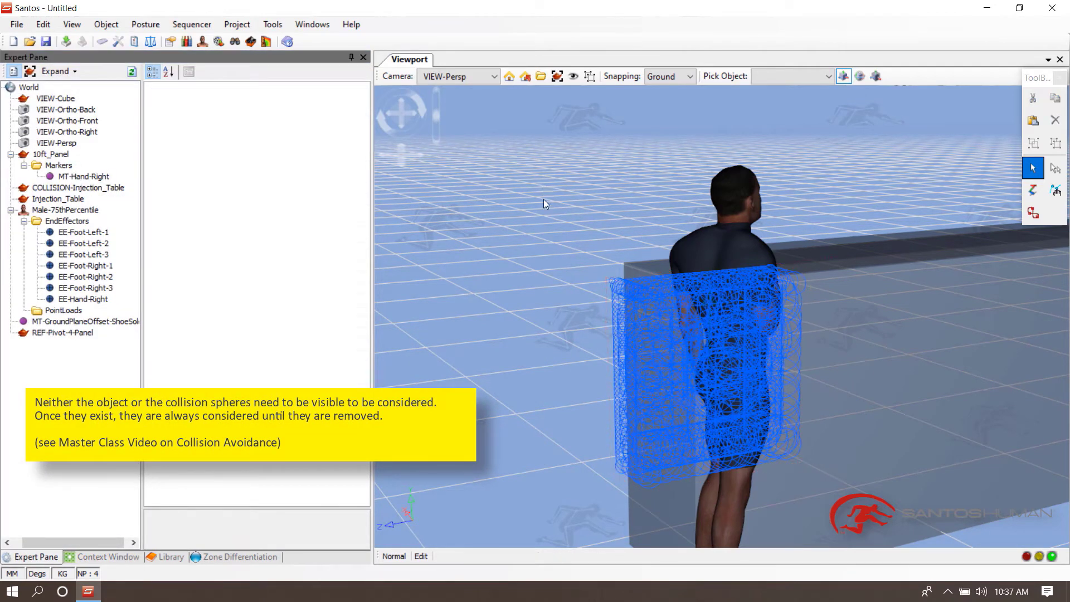
mouse_move(559, 237)
middle_mouse_down()
mouse_move(618, 233)
mouse_move(638, 209)
mouse_move(623, 204)
mouse_move(574, 234)
middle_mouse_up()
left_click(105, 190)
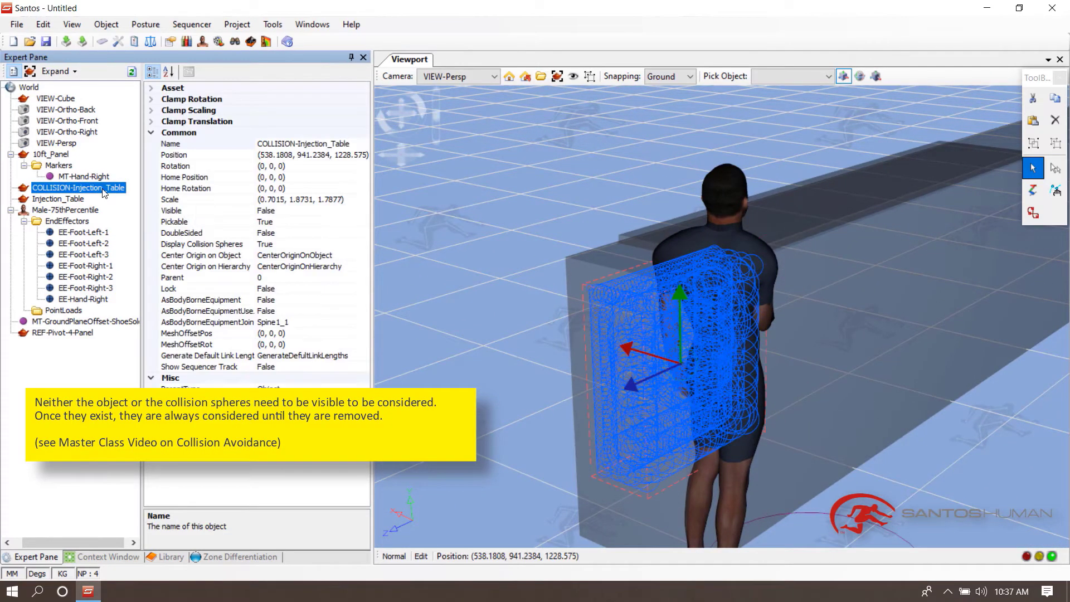
double_click(184, 212)
double_click(191, 216)
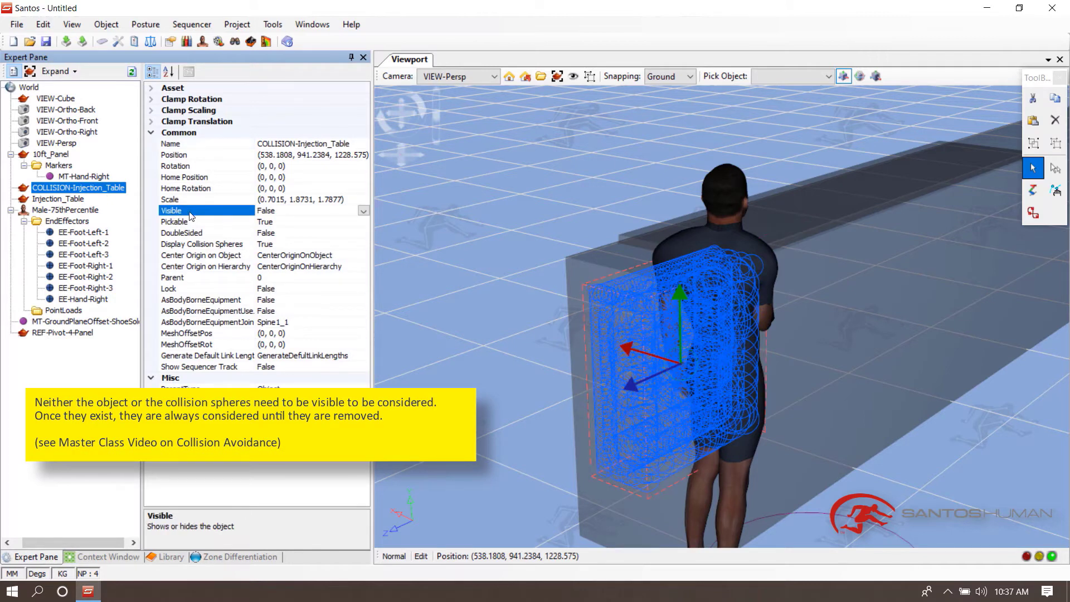
- Turn off the display of the table's collision spheres
left_click(128, 557)
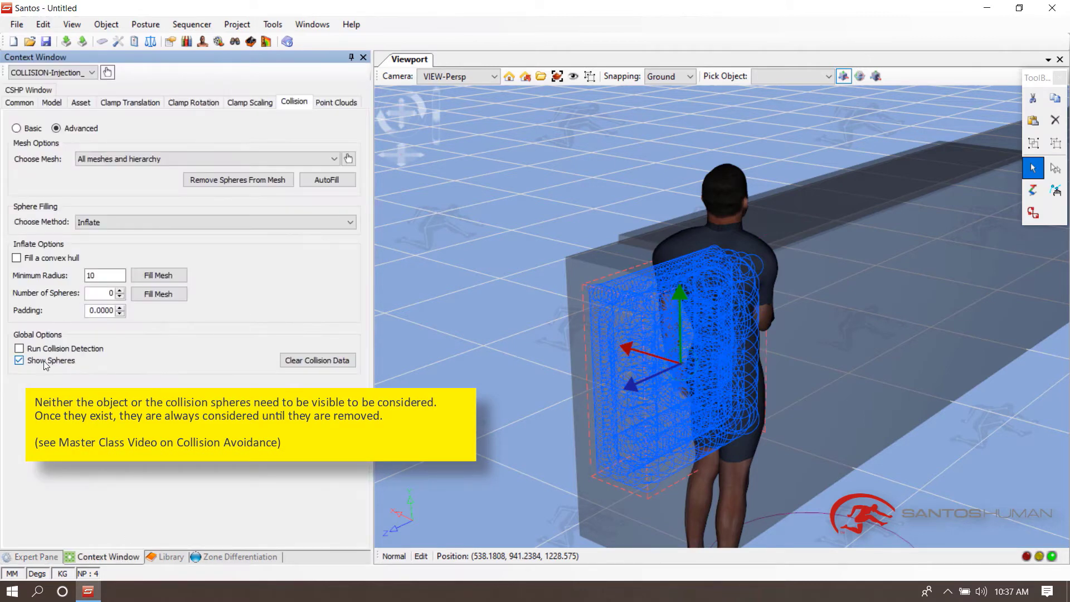
left_click(46, 362)
left_click(500, 199)
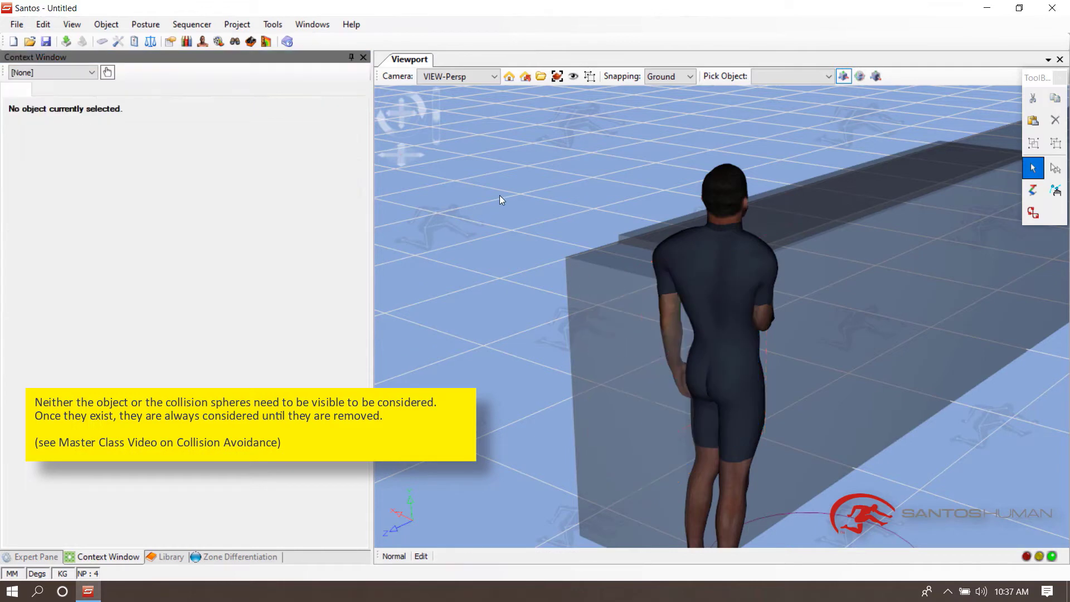
- Enable Obstacle Avoidance in the avatar's posture options
right_click(707, 263)
left_click(612, 254)
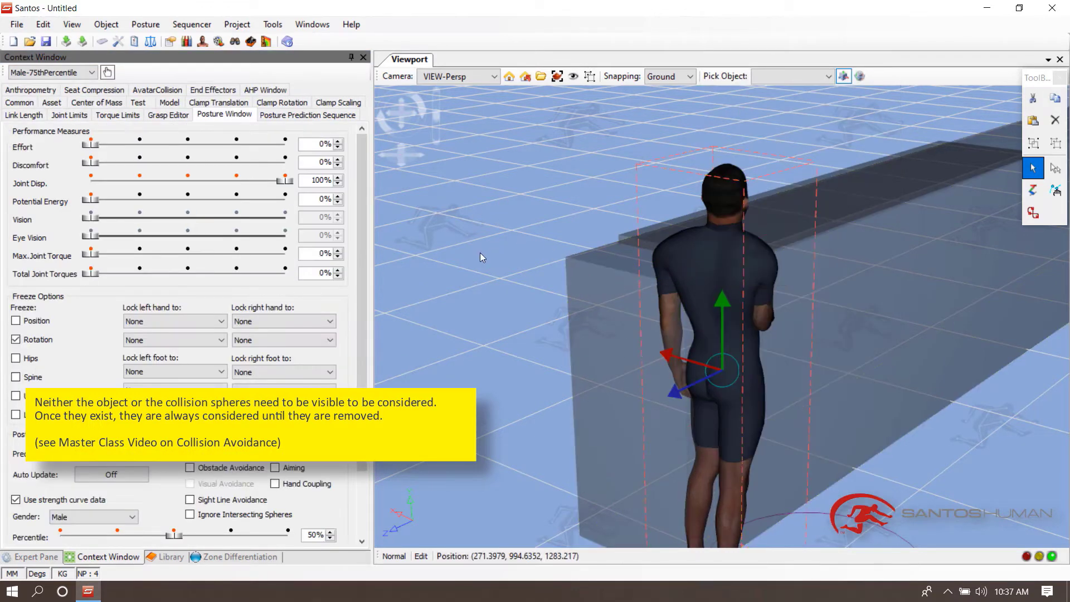
middle_click_drag(480, 253, 498, 232)
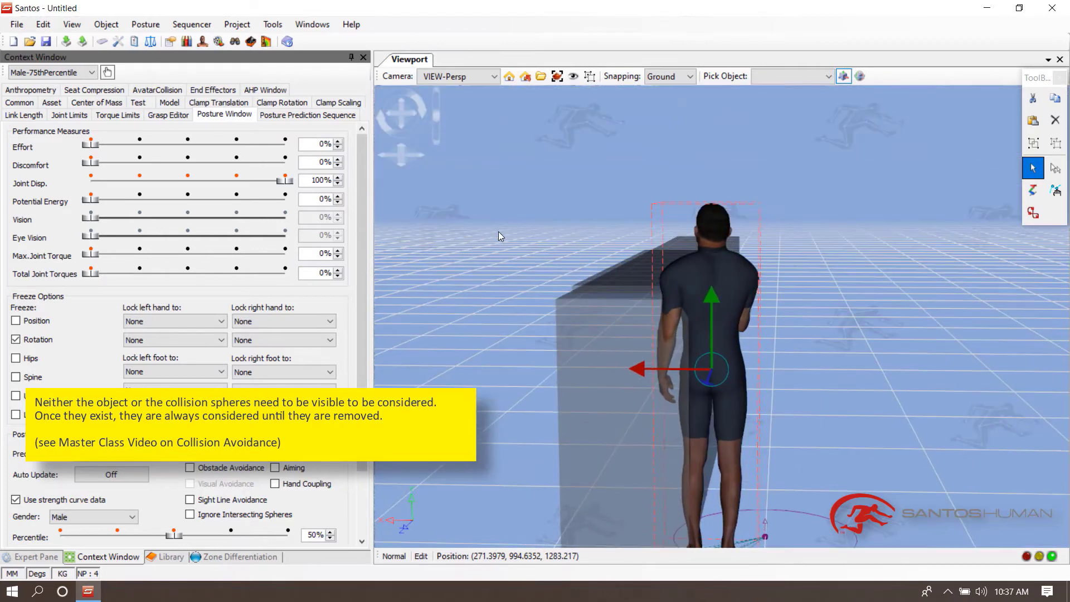
left_click(190, 468)
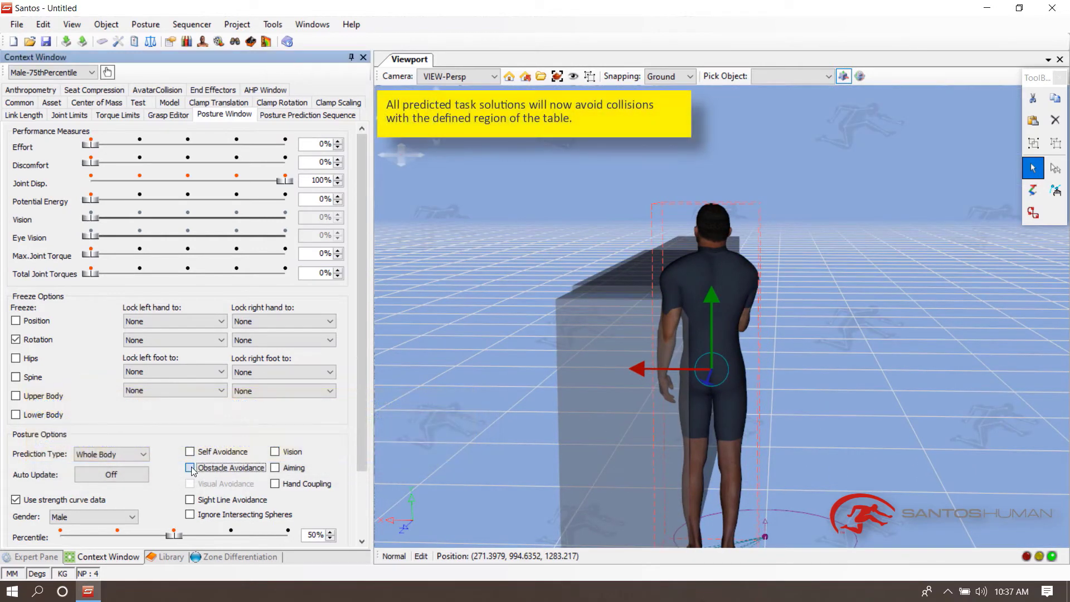
- Predict the avatar's posture with obstacle avoidance enabled
right_click(720, 261)
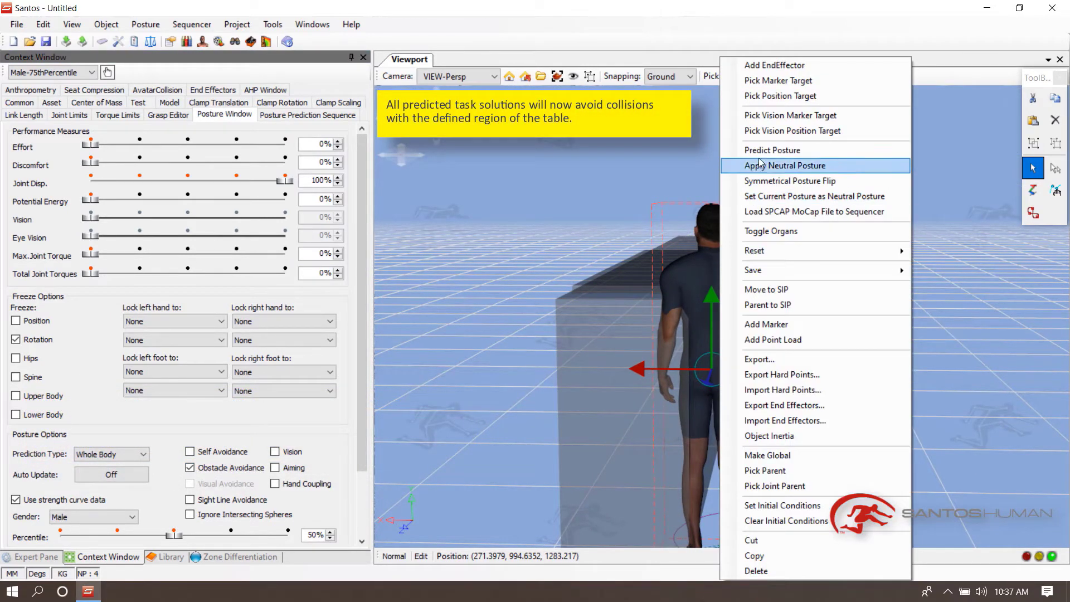
left_click(781, 150)
middle_click_drag(892, 219, 772, 322)
middle_click_drag(722, 273, 697, 306)
- Set the avatar's vision target to the MT-Hand-Right marker at the right hand
right_click(718, 292)
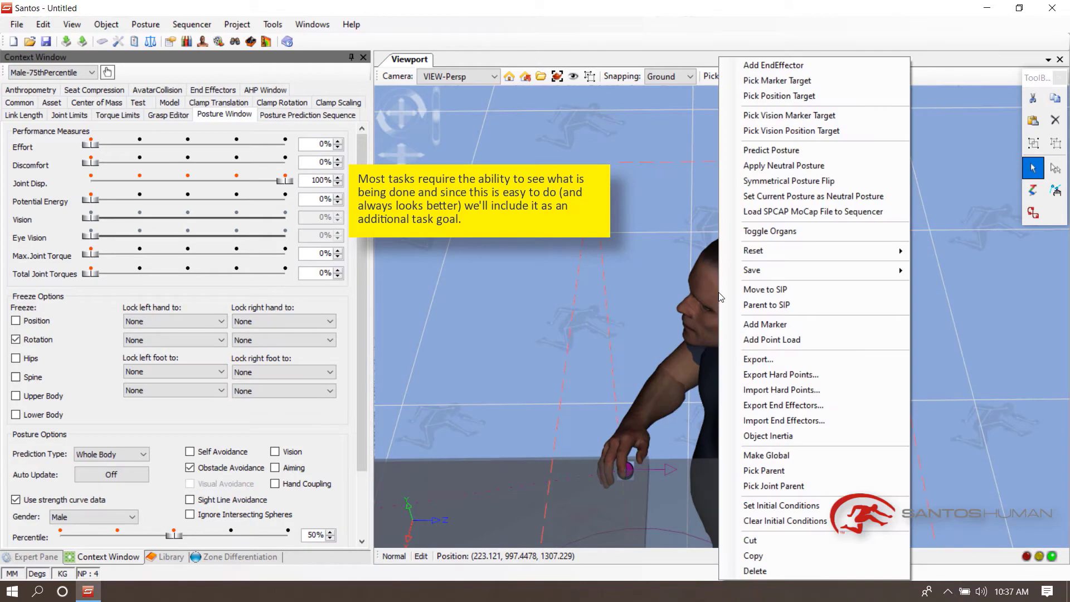
left_click(791, 116)
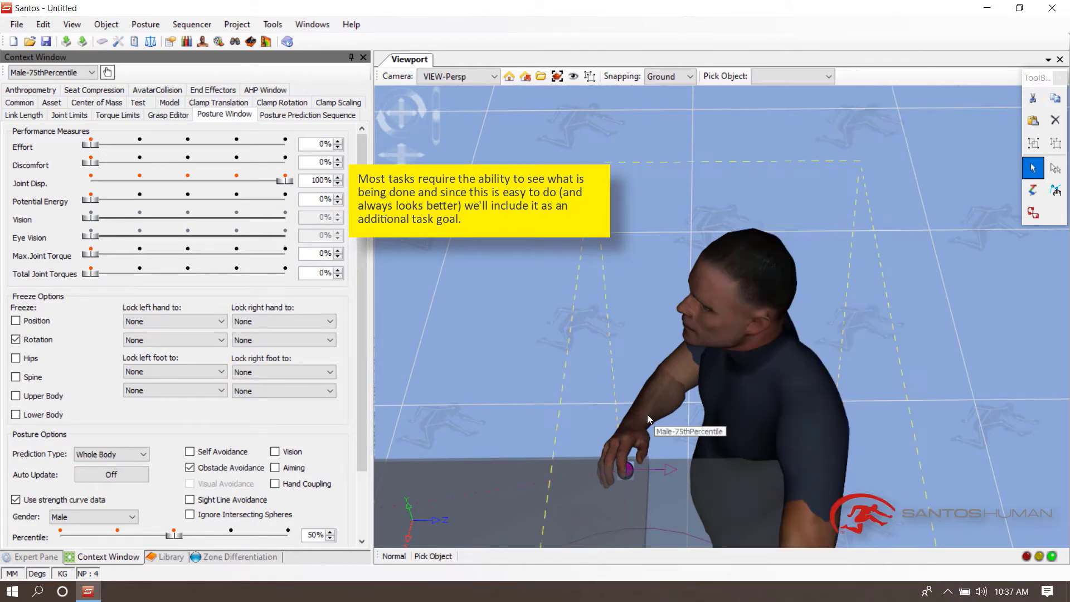
left_click(629, 470)
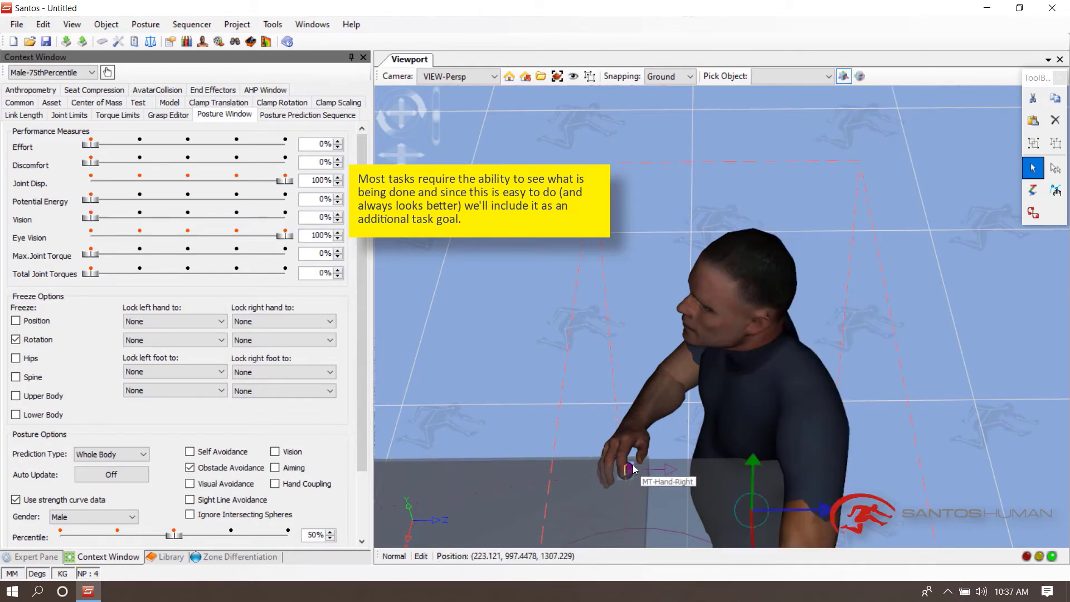
- Predict the avatar's posture again with the vision target included
right_click(740, 318)
left_click(807, 153)
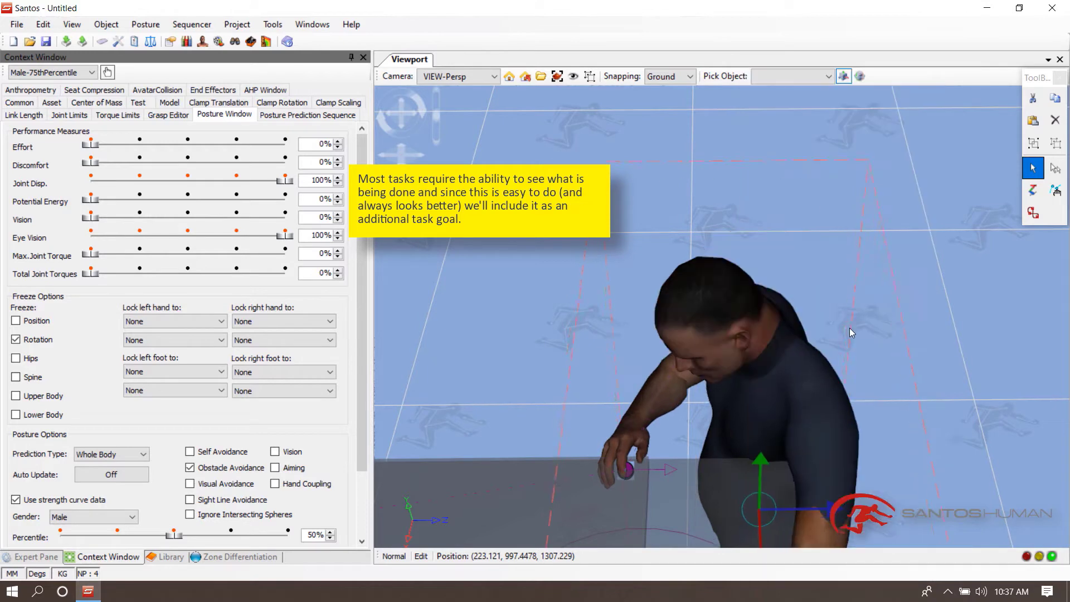
middle_click_drag(838, 369, 819, 357)
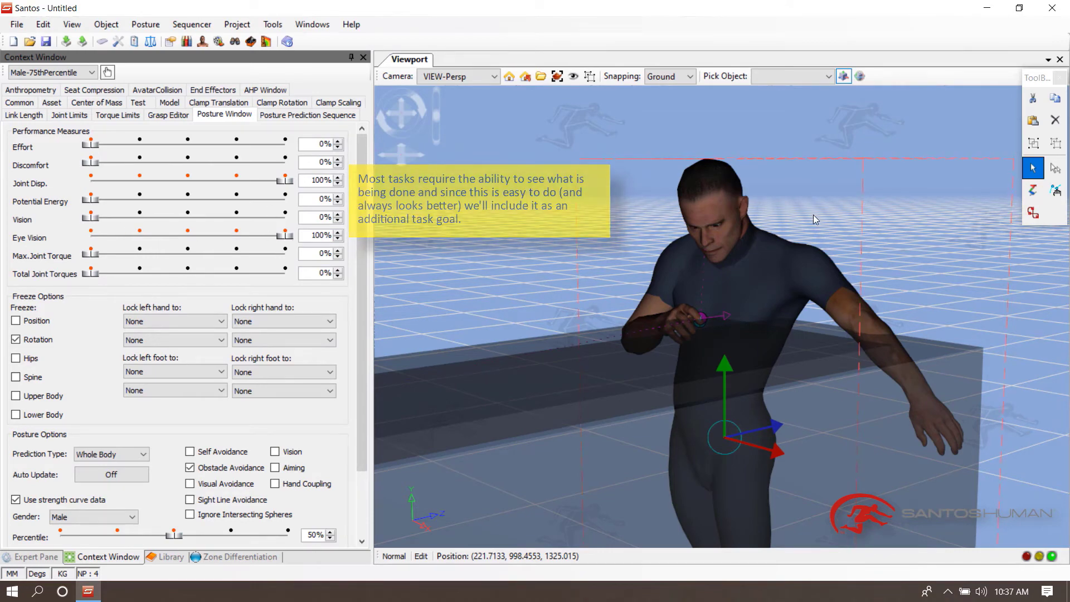
- Apply the Grasp-4Demo grasp from the library to the avatar's right hand at the marker
left_click(881, 266)
middle_click_drag(881, 266, 671, 317)
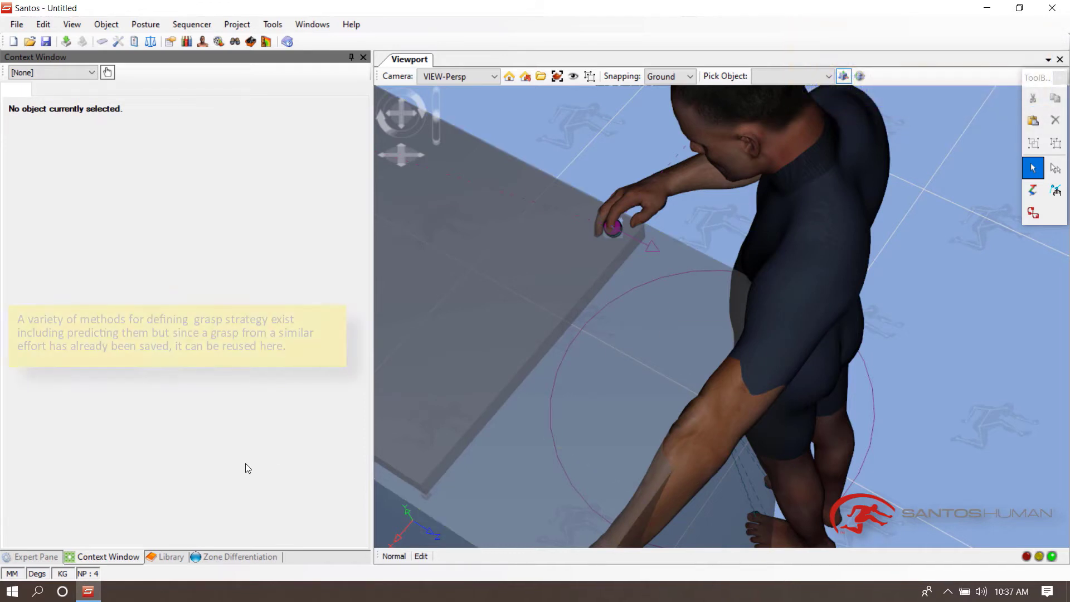
left_click(184, 556)
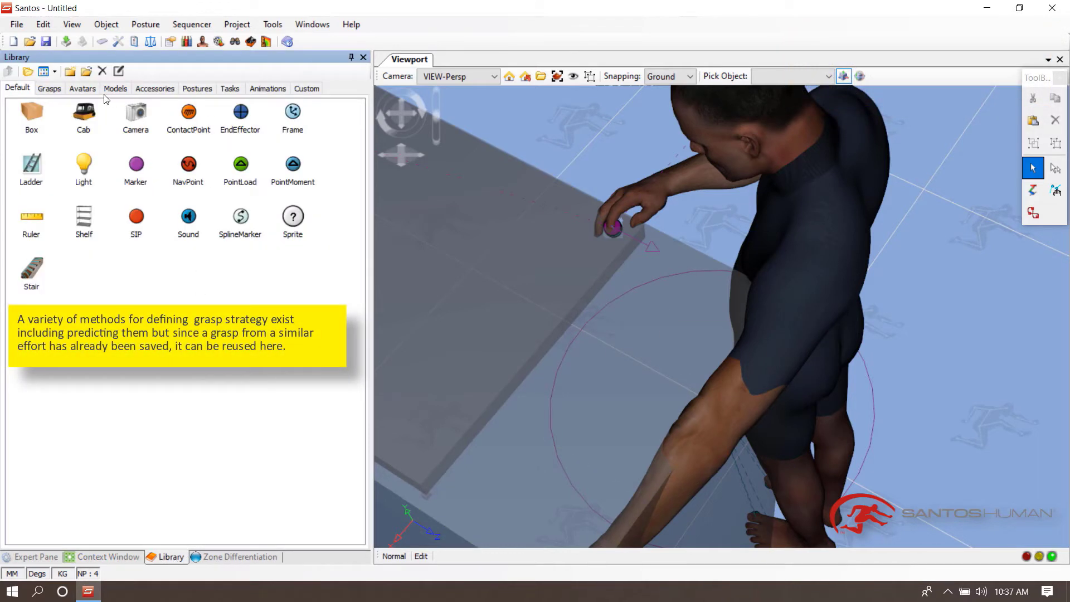
left_click(49, 89)
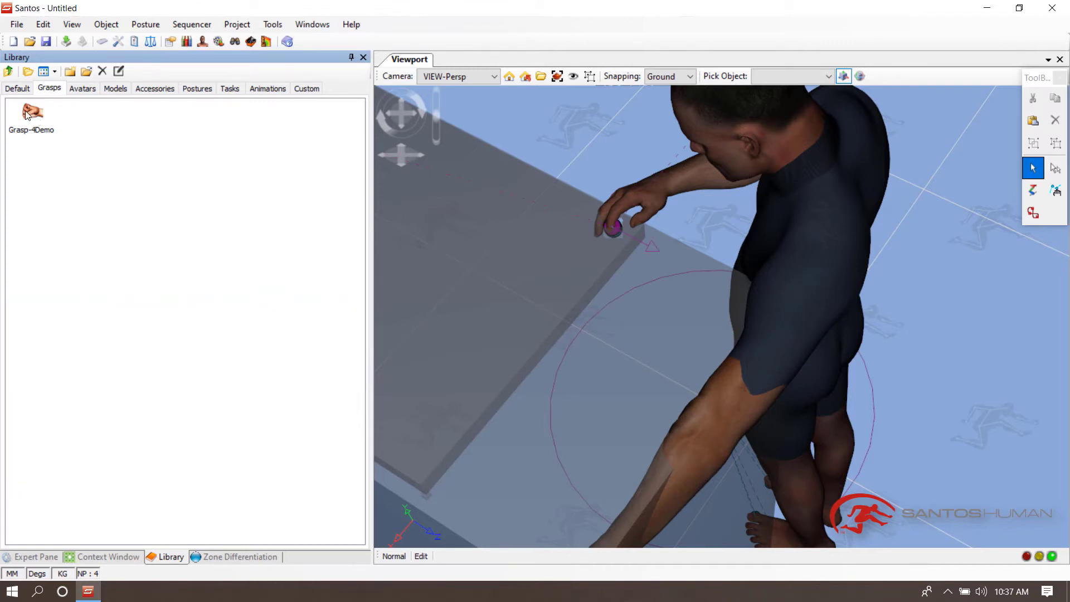
left_click_drag(35, 119, 648, 200)
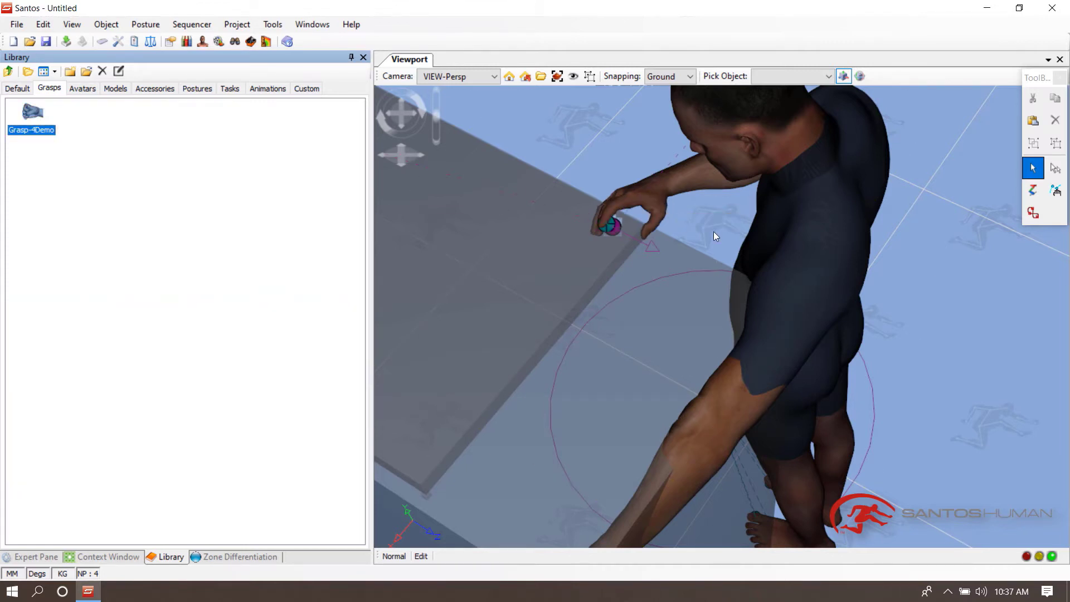
- Predict the avatar's posture with the grasp applied
left_click(693, 210)
right_click(798, 145)
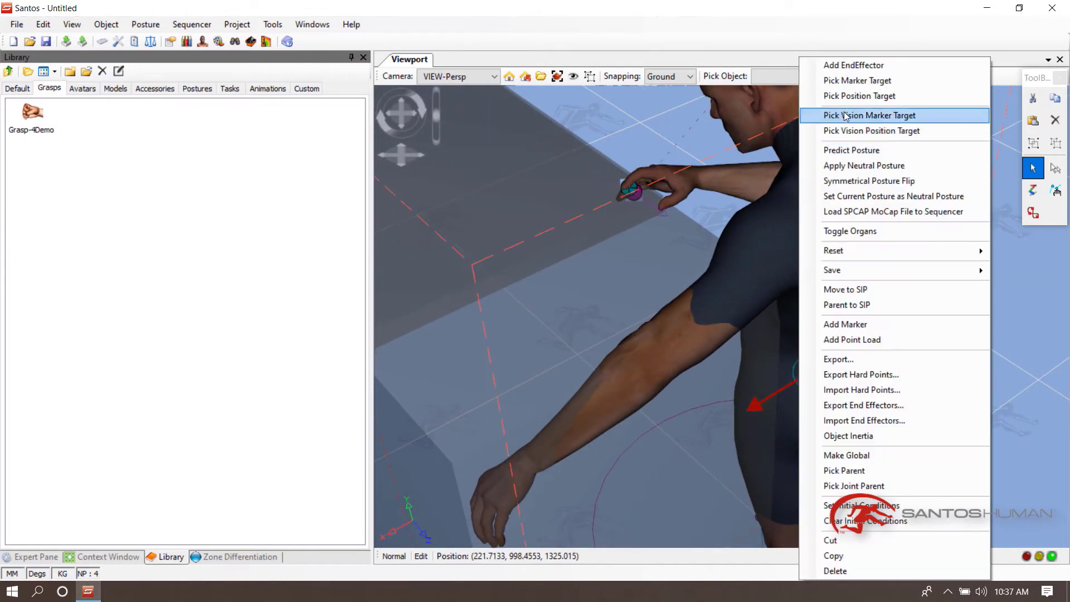
left_click(841, 149)
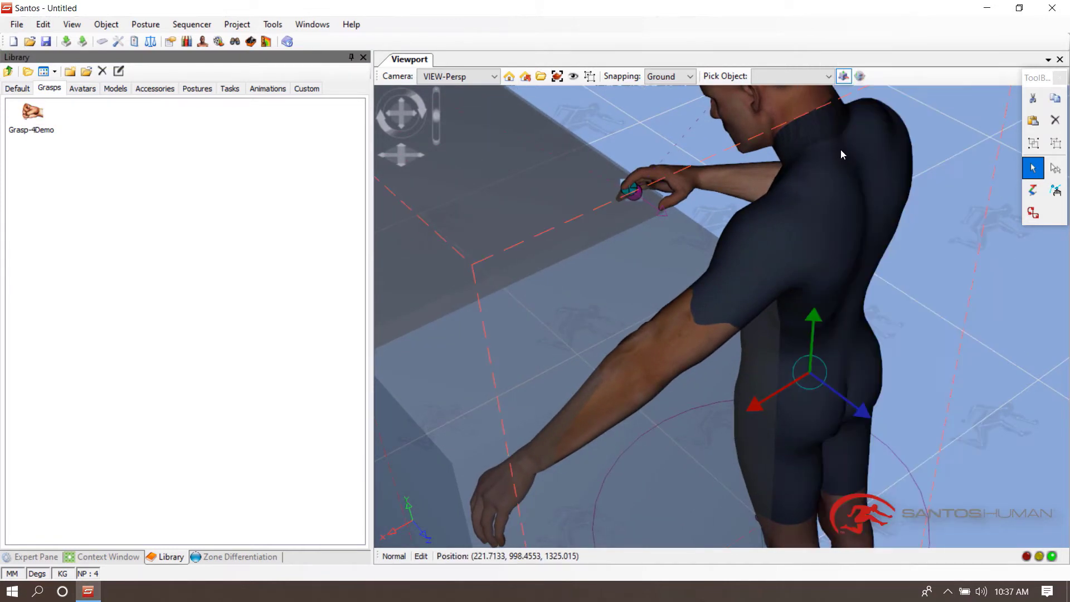
- Lock the avatar's right hand to Hand_Orientation in the freeze options
scroll(735, 167, "up", 5)
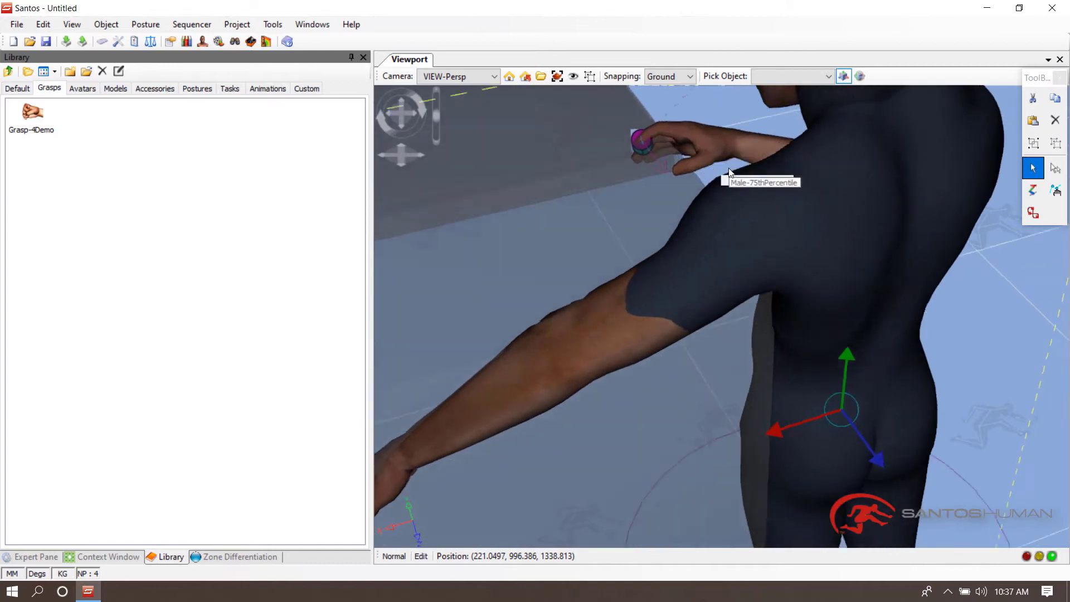
middle_click_drag(729, 170, 883, 192)
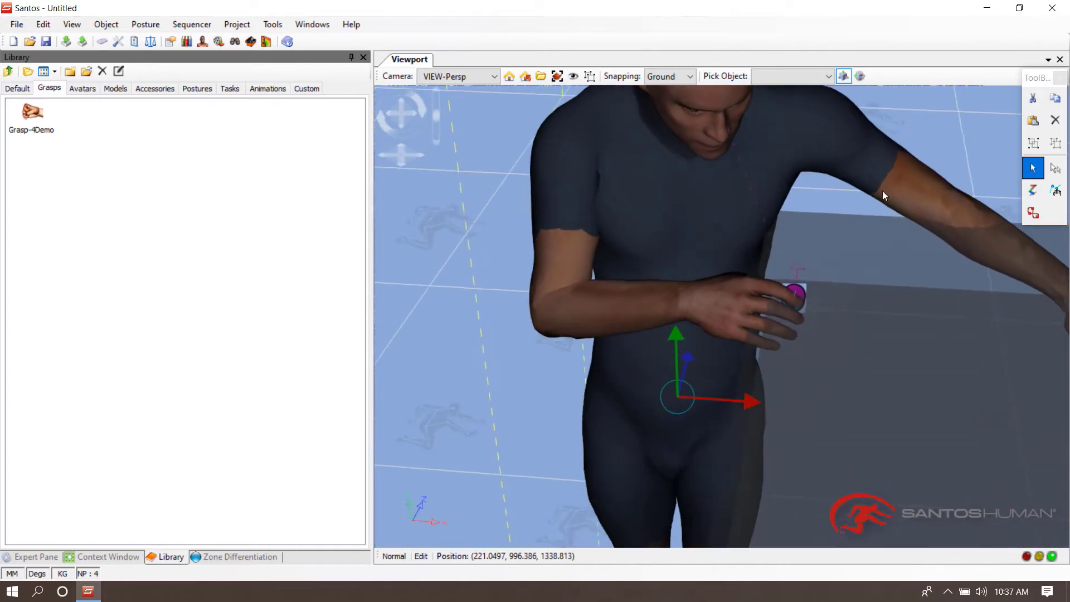
left_click(106, 557)
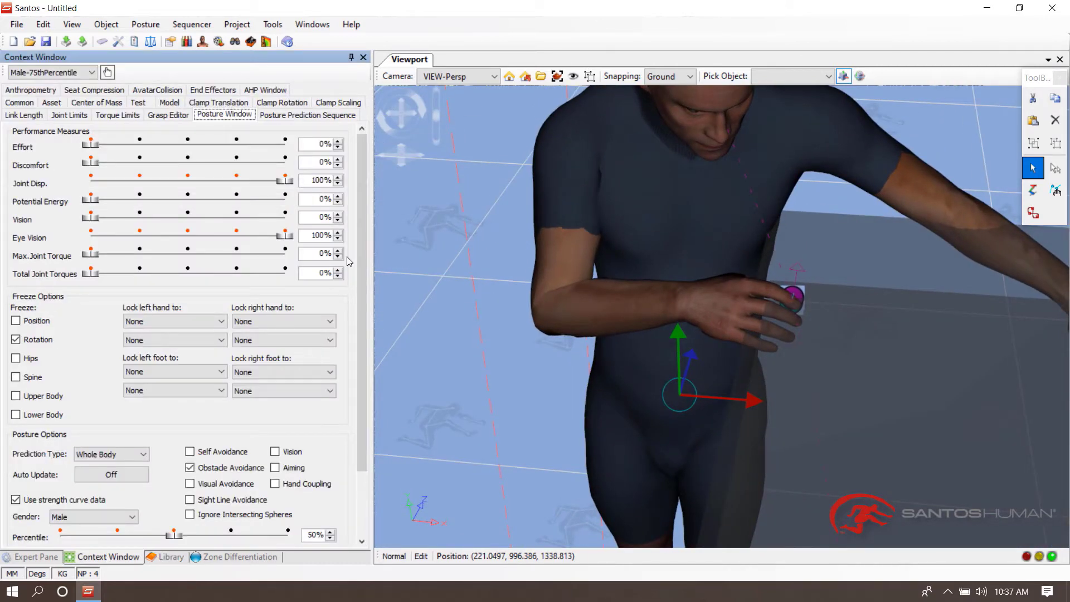
left_click(258, 318)
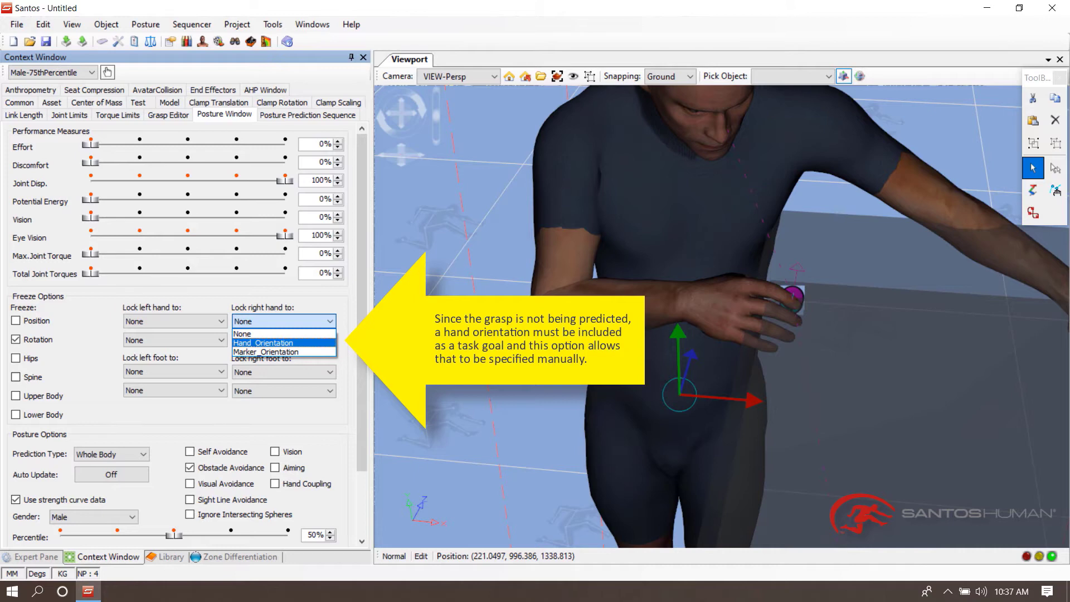
left_click(260, 344)
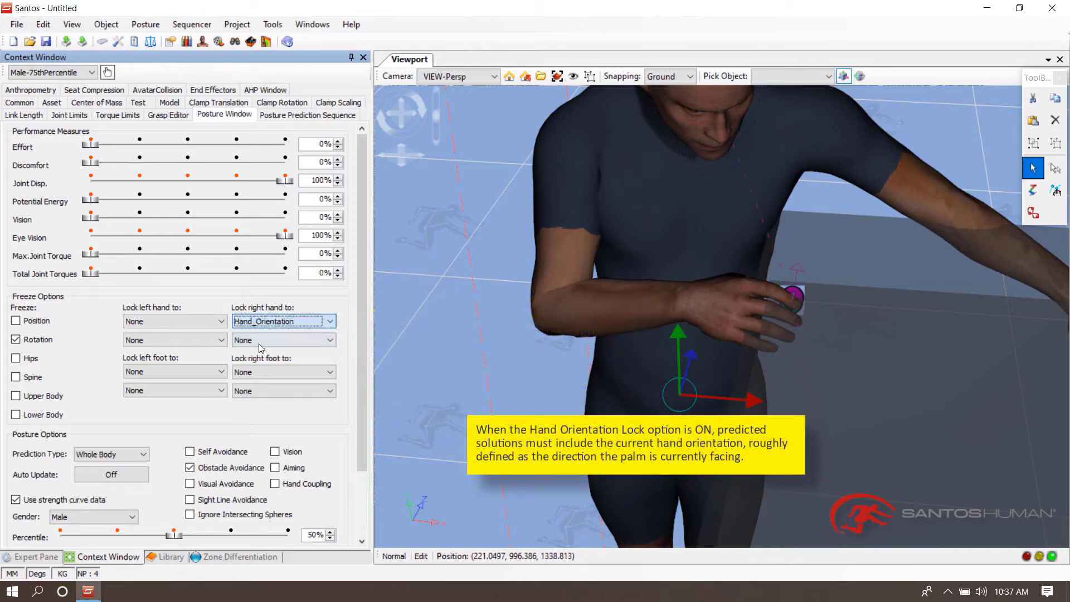
- Rotate the right wrist joint with Joint Edit to adjust the hand orientation, then predict the posture
left_click(1055, 190)
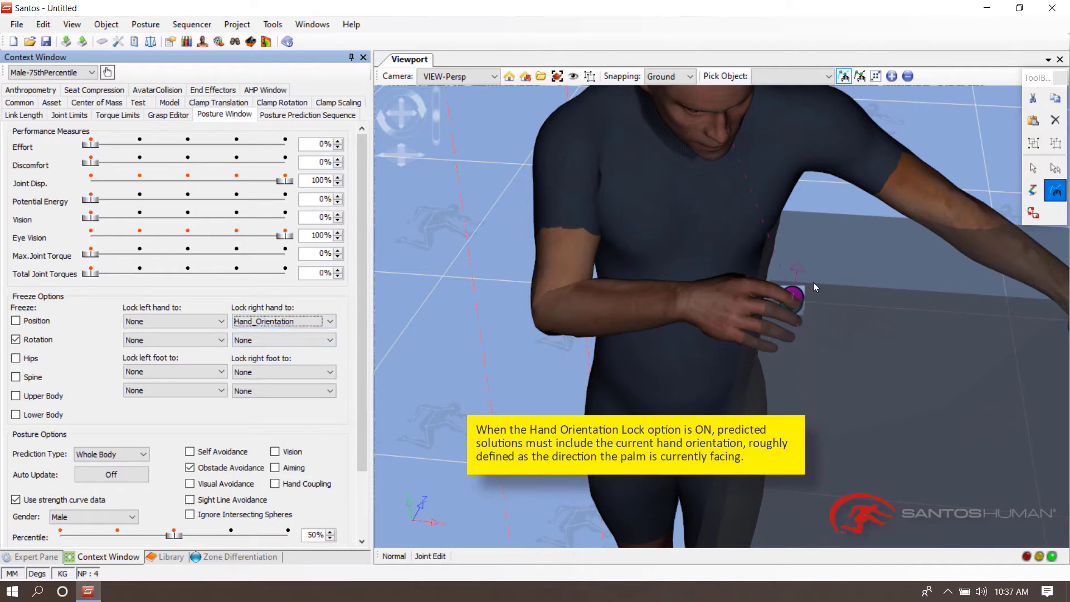
left_click(676, 301)
middle_click_drag(851, 279, 683, 179)
left_click(682, 253)
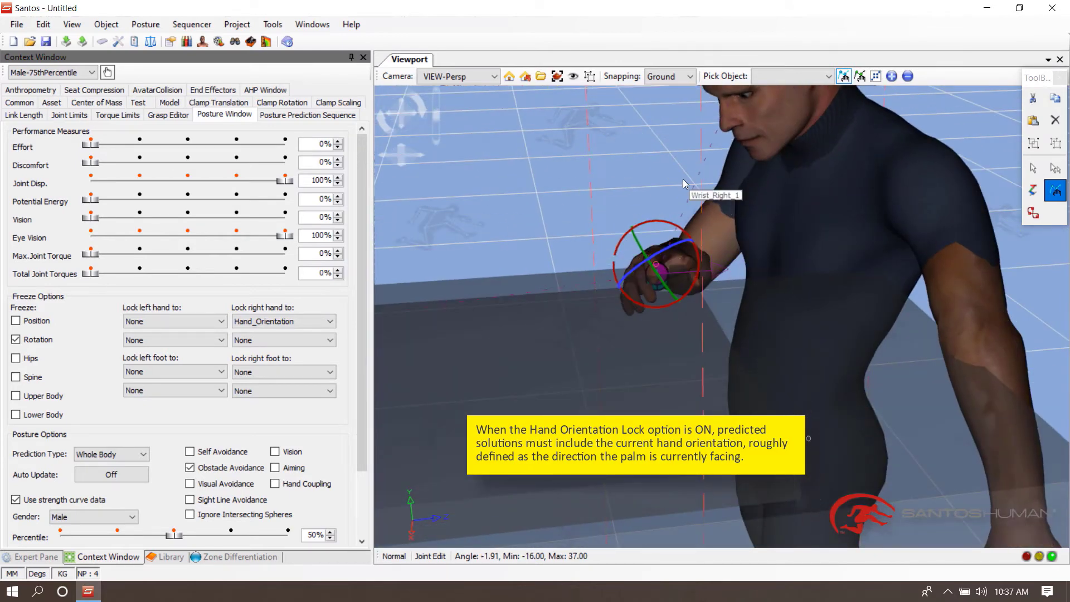
left_click_drag(683, 179, 679, 218)
middle_click_drag(623, 201, 716, 177)
left_click_drag(809, 174, 732, 165)
key("Tab")
key("Tab")
middle_click_drag(763, 183, 748, 202)
right_click(636, 204)
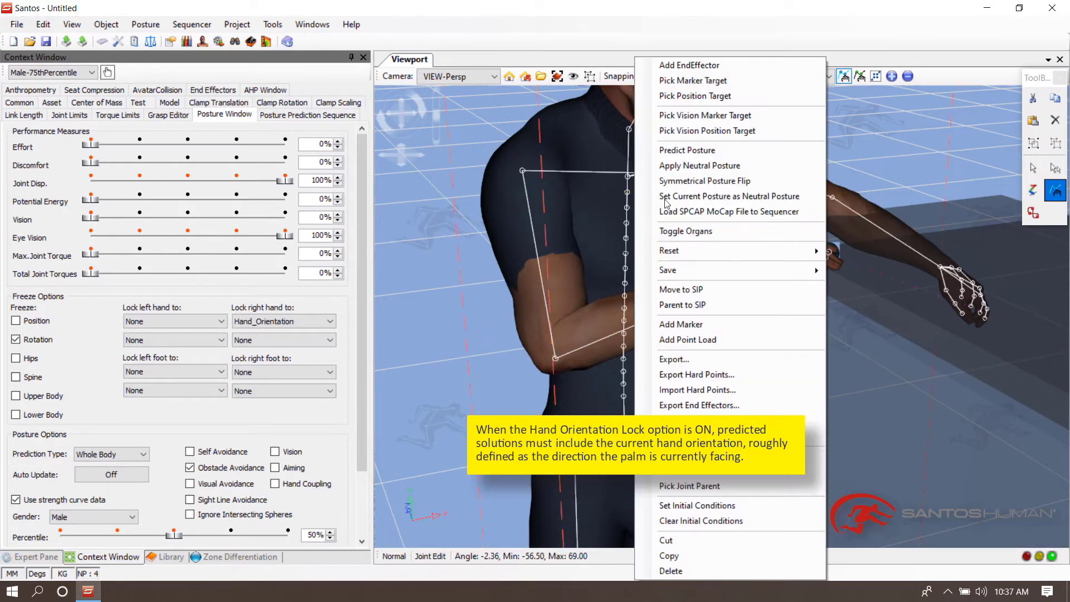
left_click(782, 156)
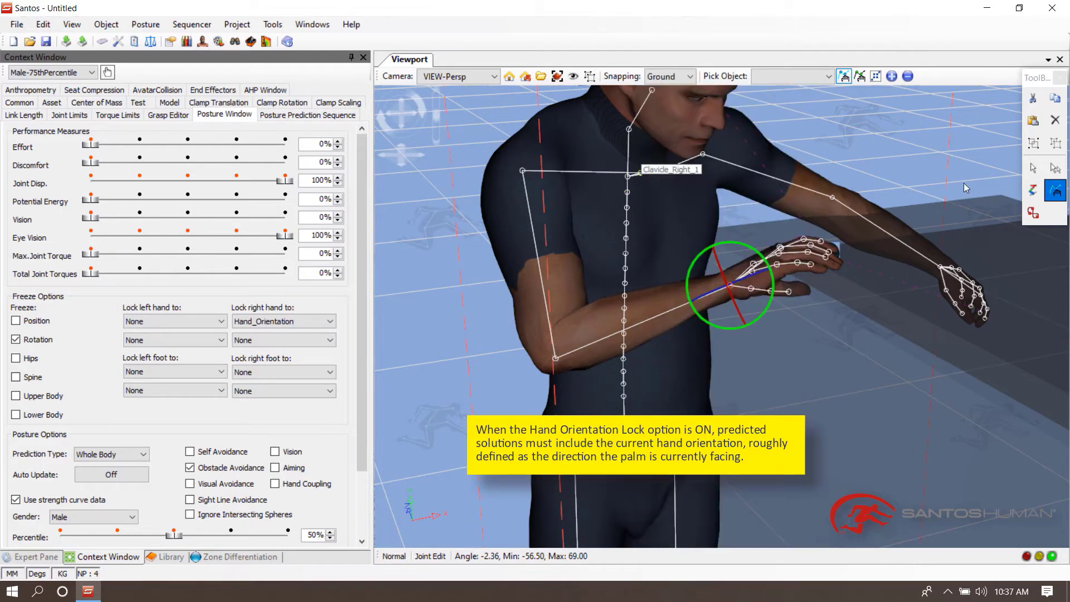
- Rotate the right wrist further and predict the avatar's posture once more
middle_click_drag(965, 184, 913, 165)
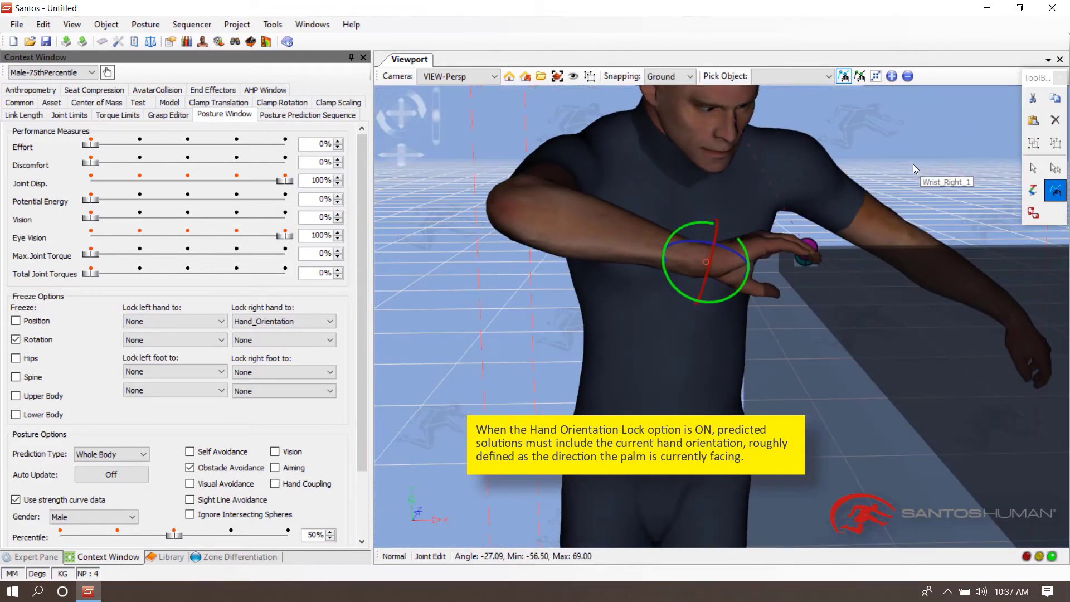
left_click(921, 138)
left_click(921, 138)
left_click_drag(921, 139, 700, 118)
right_click(708, 121)
left_click(765, 151)
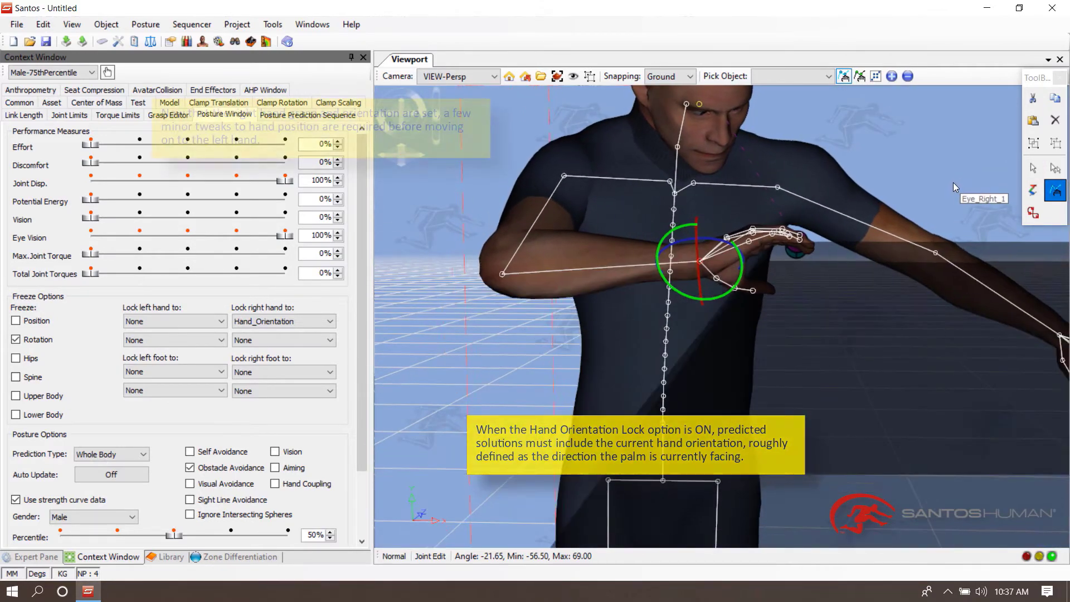
- Select the MT-Hand-Right marker, nudge its position slightly, and predict the posture again
left_click(33, 556)
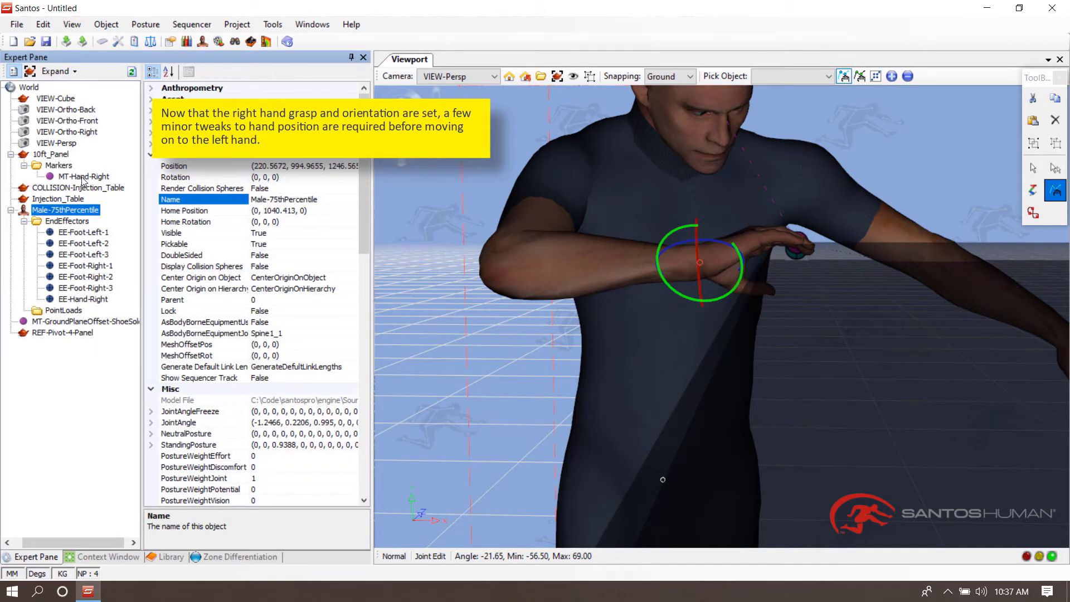
left_click(84, 176)
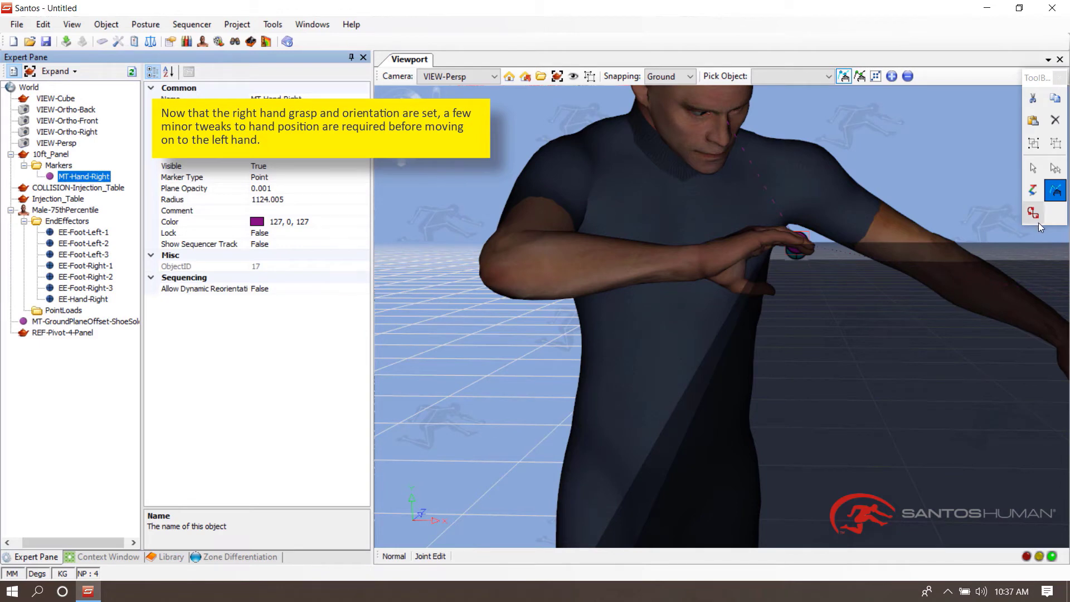
left_click(1030, 165)
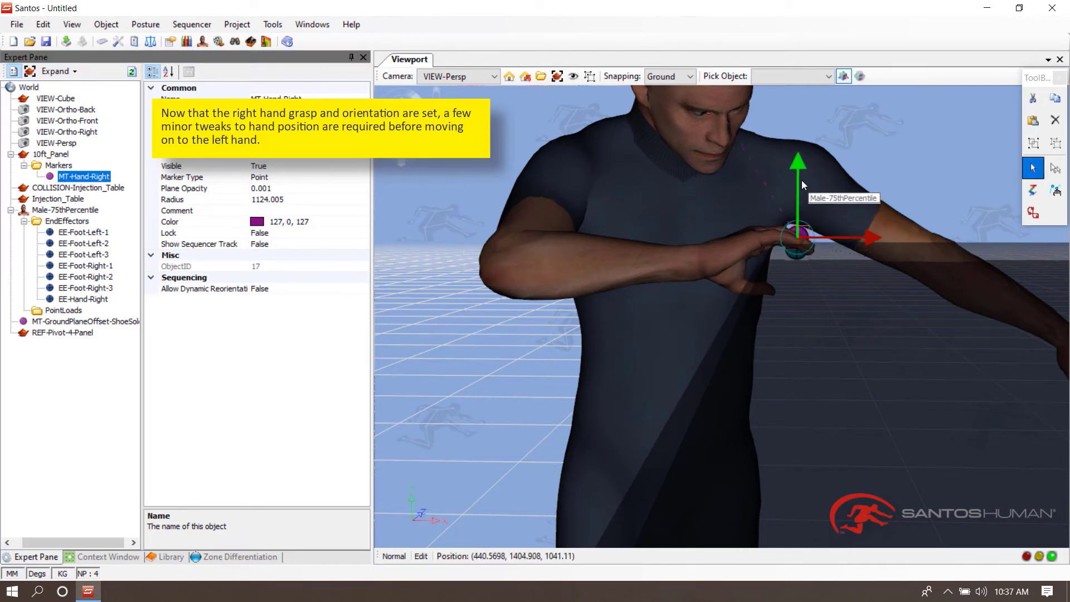
right_click(708, 128)
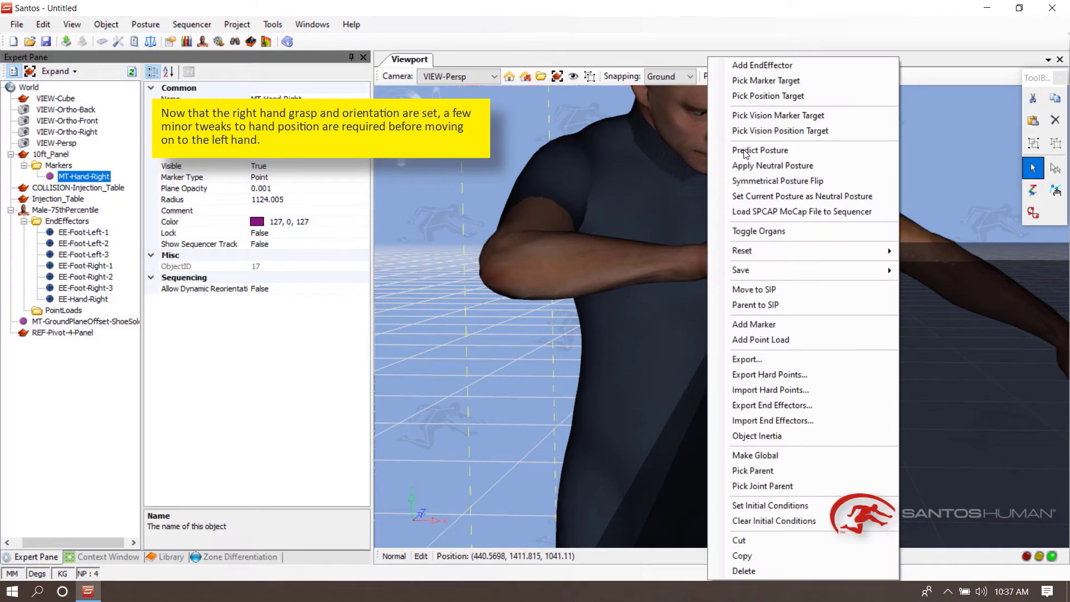
left_click(745, 151)
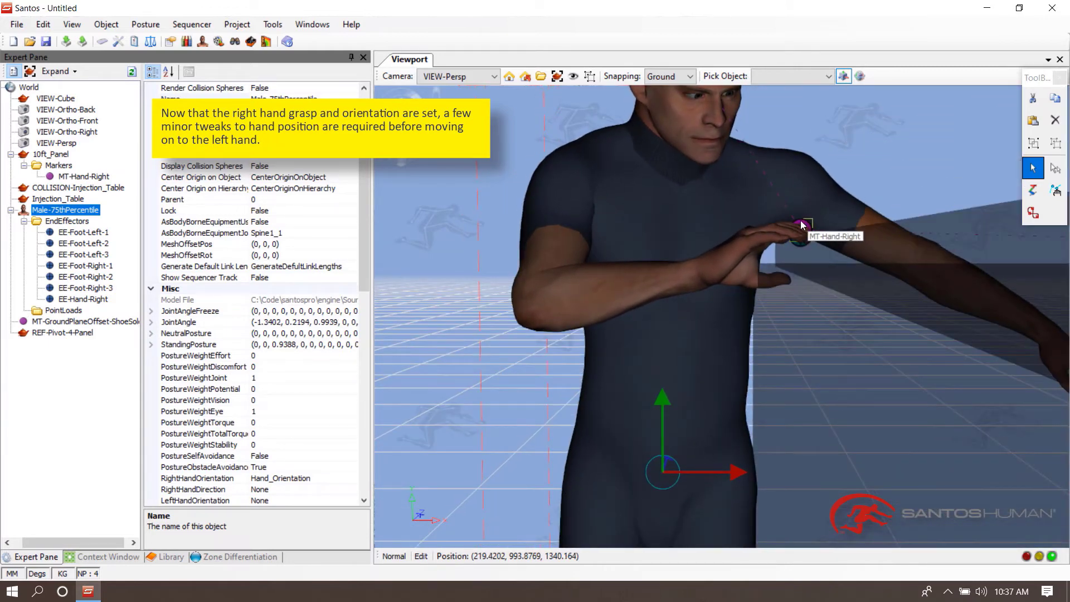
- Adjust the MT-Hand-Right marker once more and re-predict the avatar's posture
left_click(802, 225)
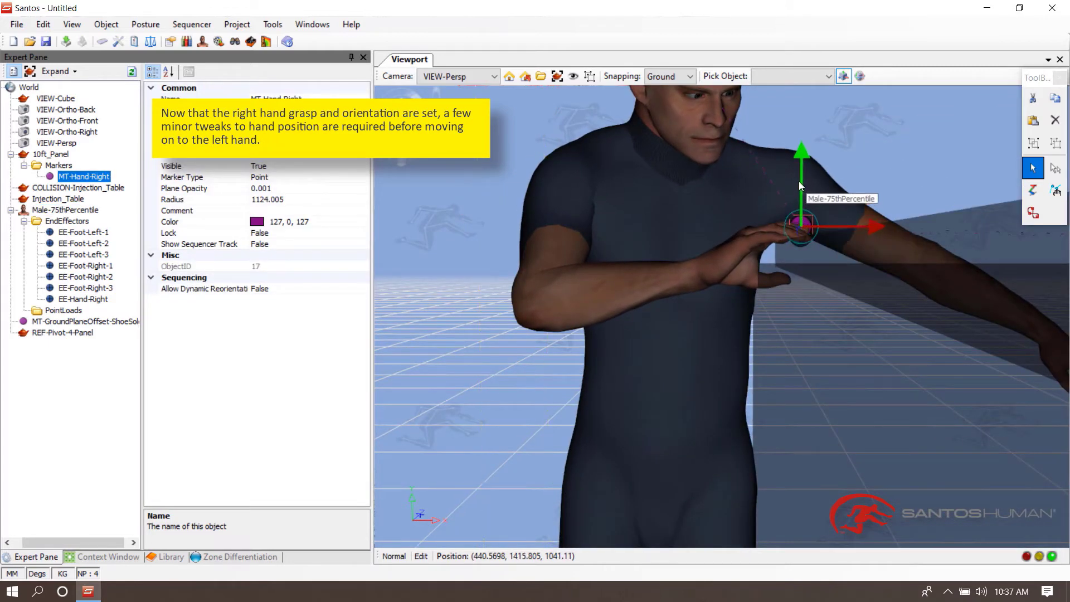
right_click(744, 188)
left_click(745, 149)
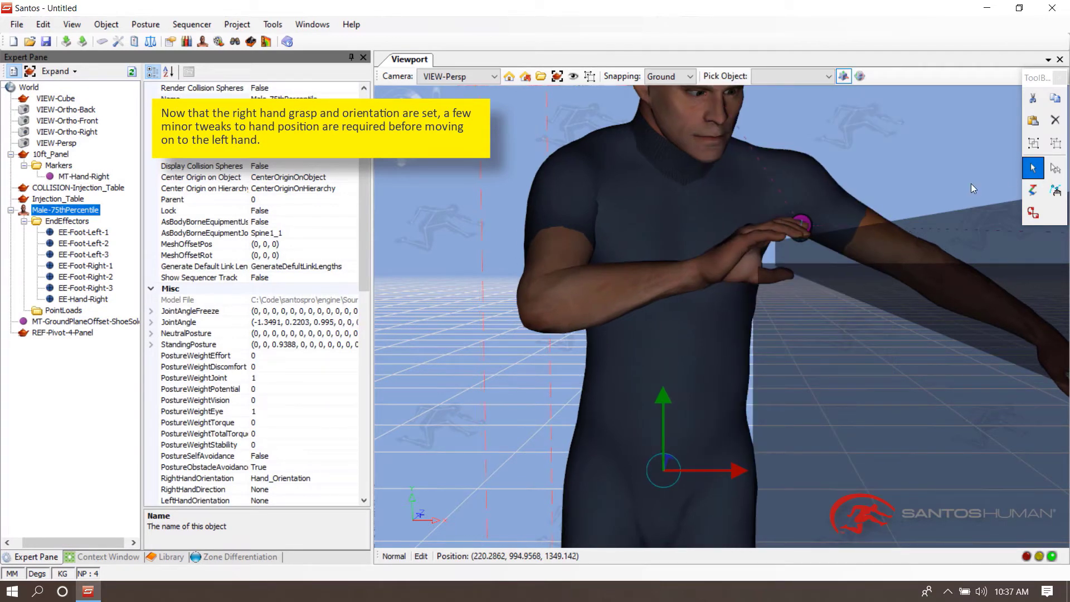
- Add a new marker on the 10ft_Panel and rename it MT-Hand-Left
middle_click_drag(922, 181, 810, 245)
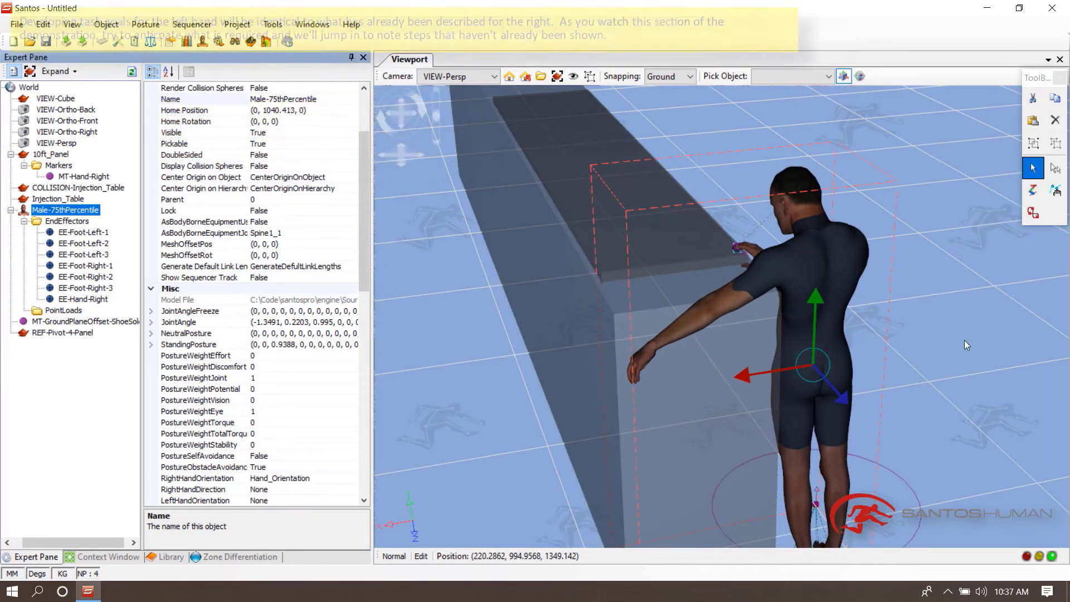
left_click(994, 319)
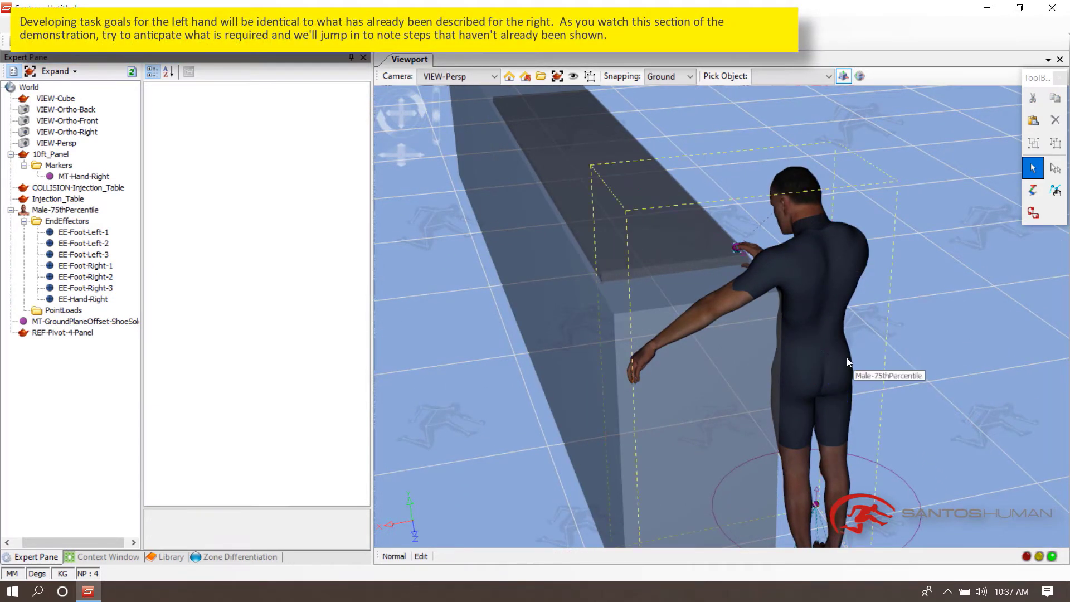
middle_click_drag(931, 305, 935, 339)
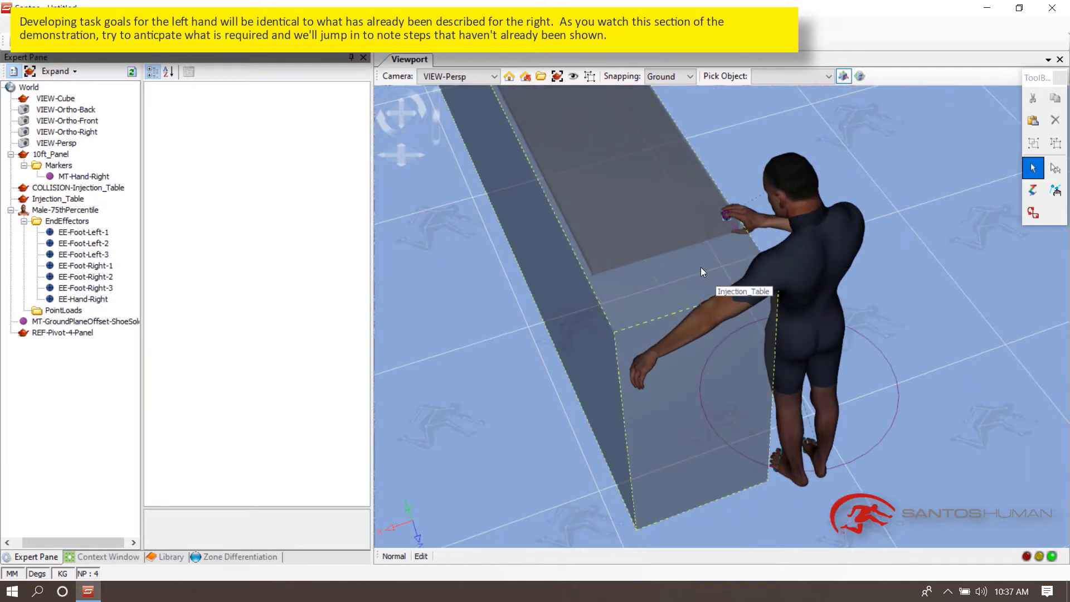
right_click(661, 236)
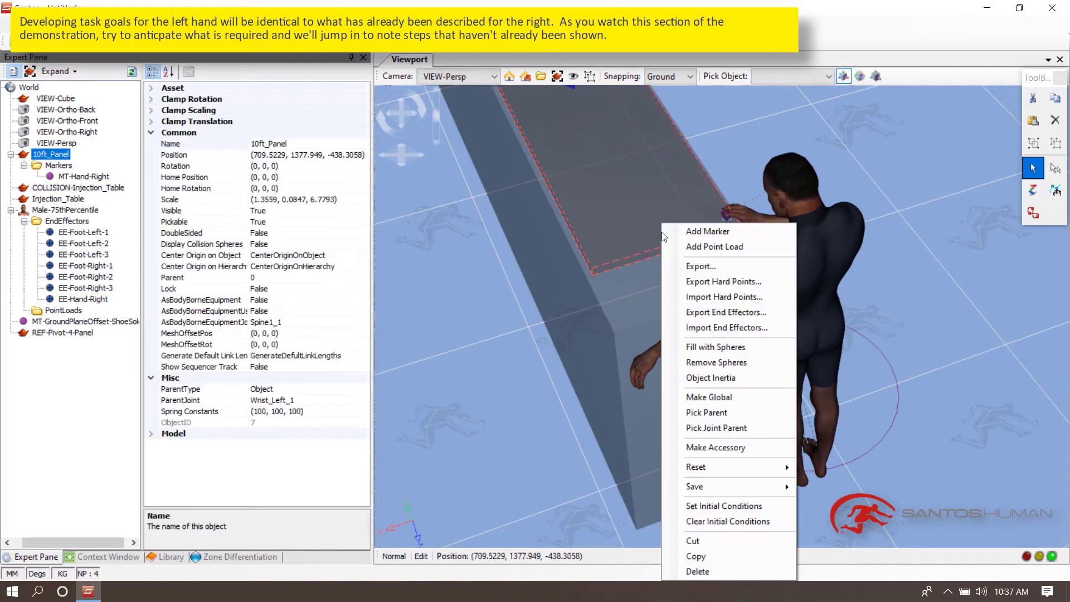
left_click(696, 225)
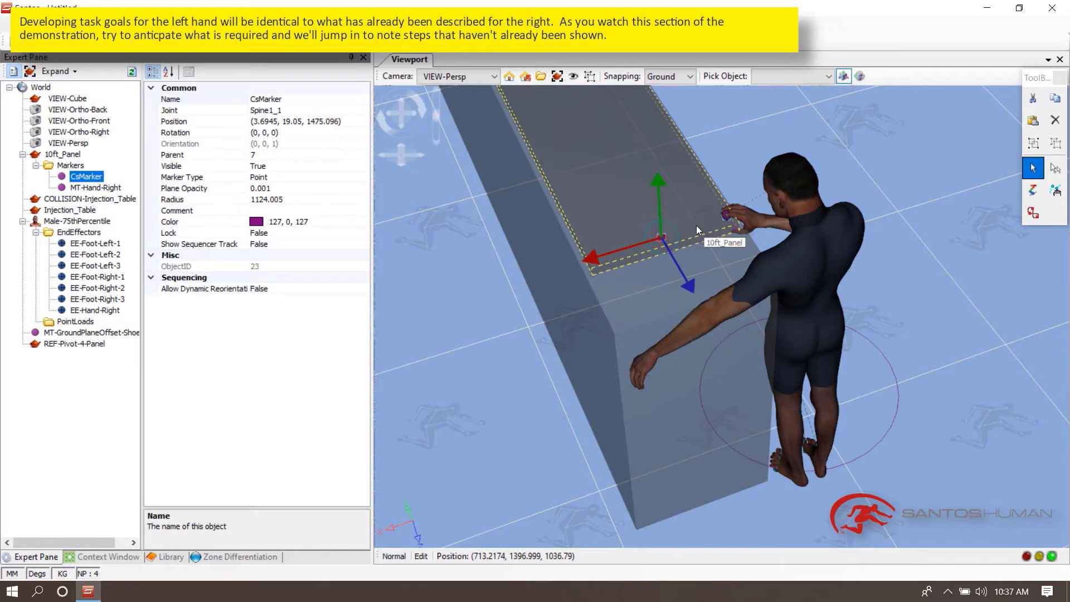
left_click(170, 98)
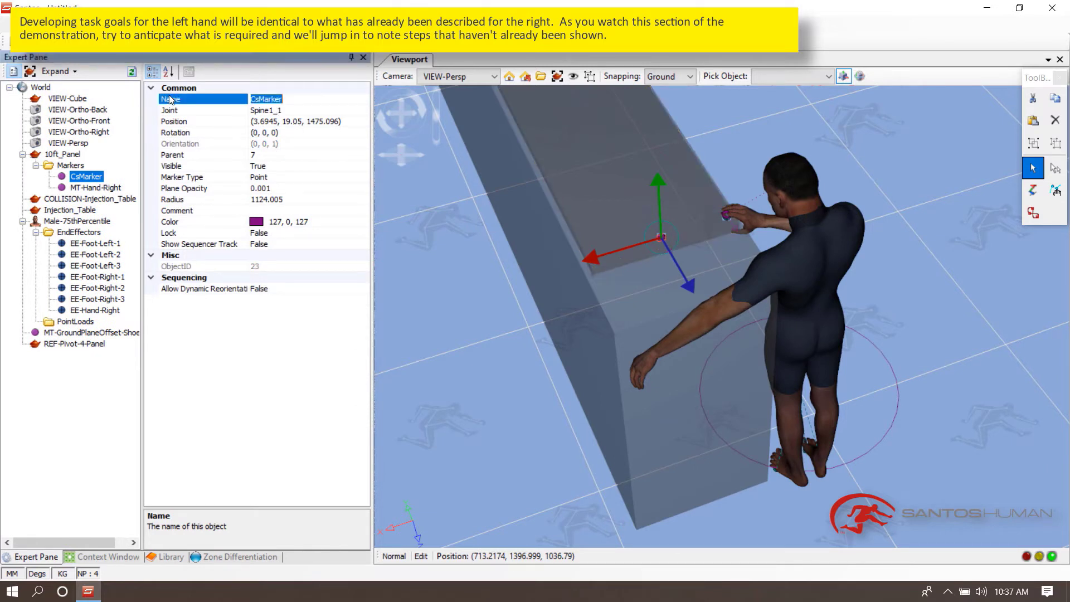
type("MT-Hand-Left")
key("Return")
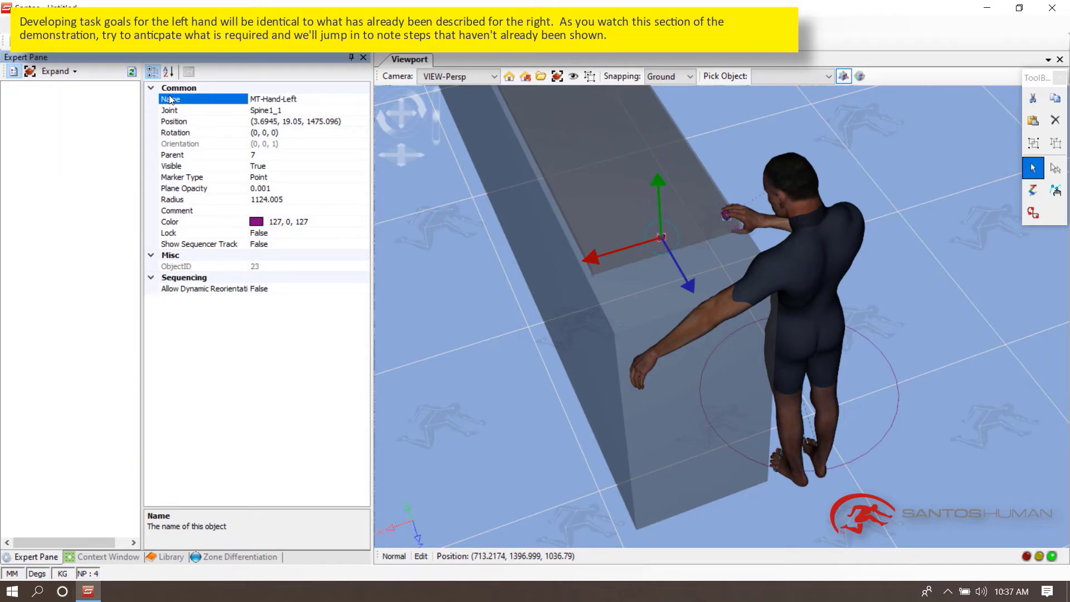
- Add an end effector on the avatar's left hand and name it EE-Hand-Left
left_click(924, 389)
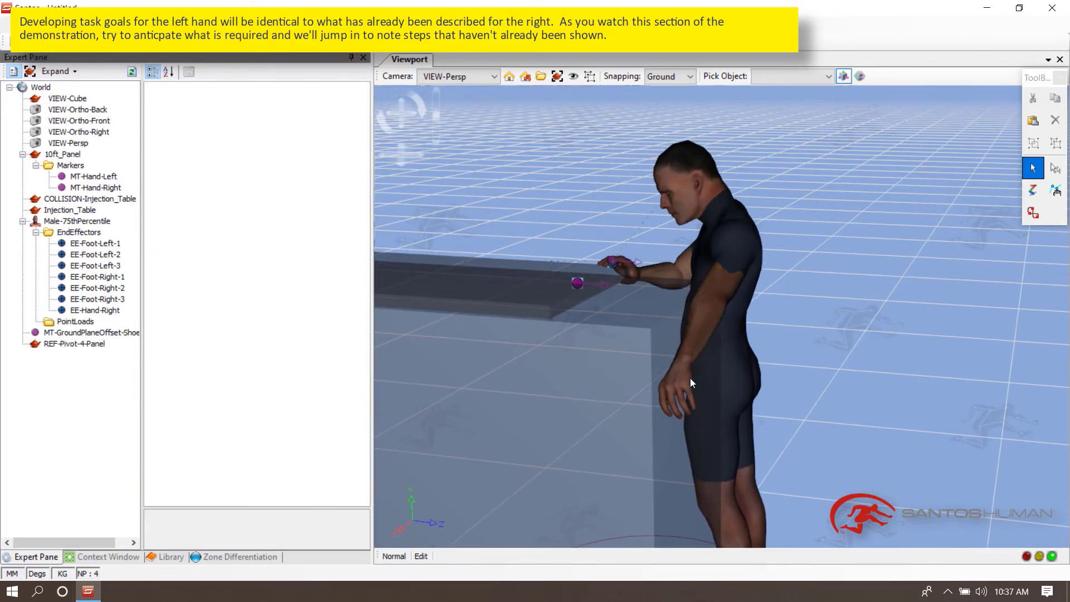
scroll(689, 379, "down", 1)
middle_click_drag(684, 379, 637, 386)
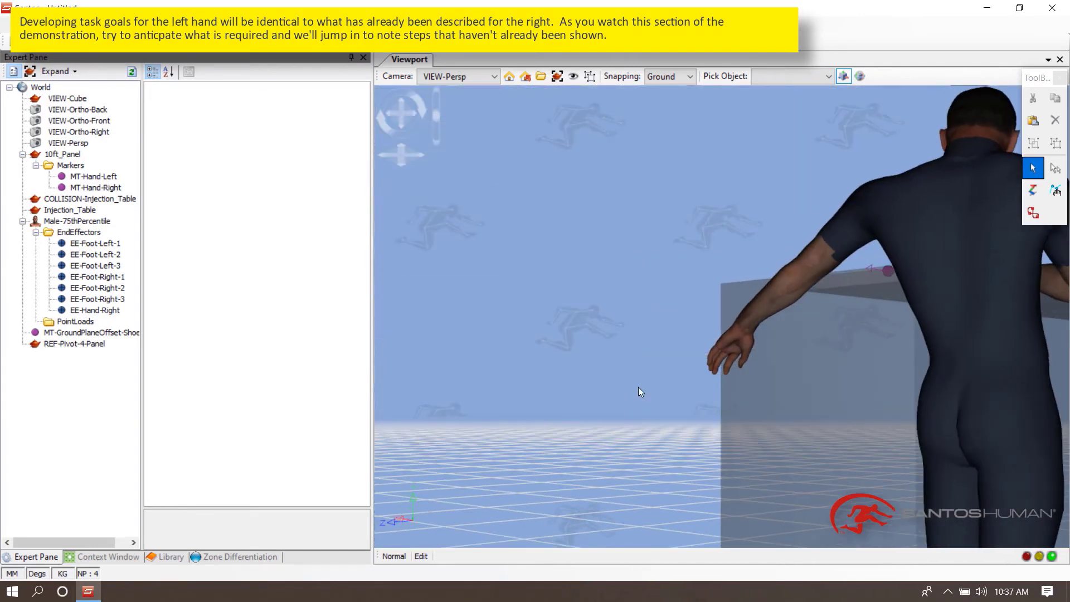
scroll(645, 439, "up", 5)
middle_click_drag(797, 431, 771, 365)
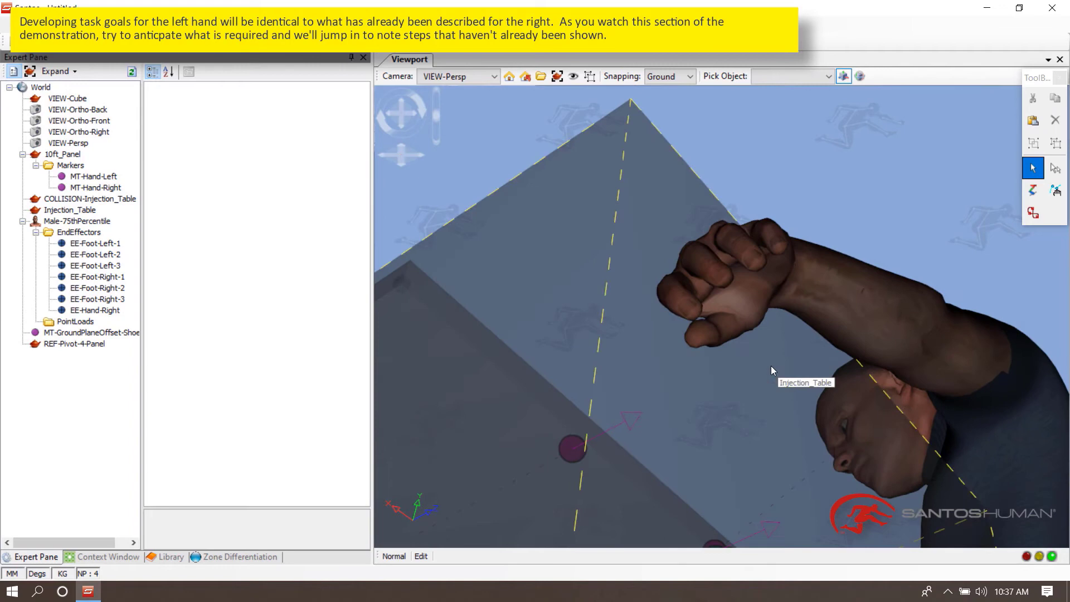
right_click(702, 328)
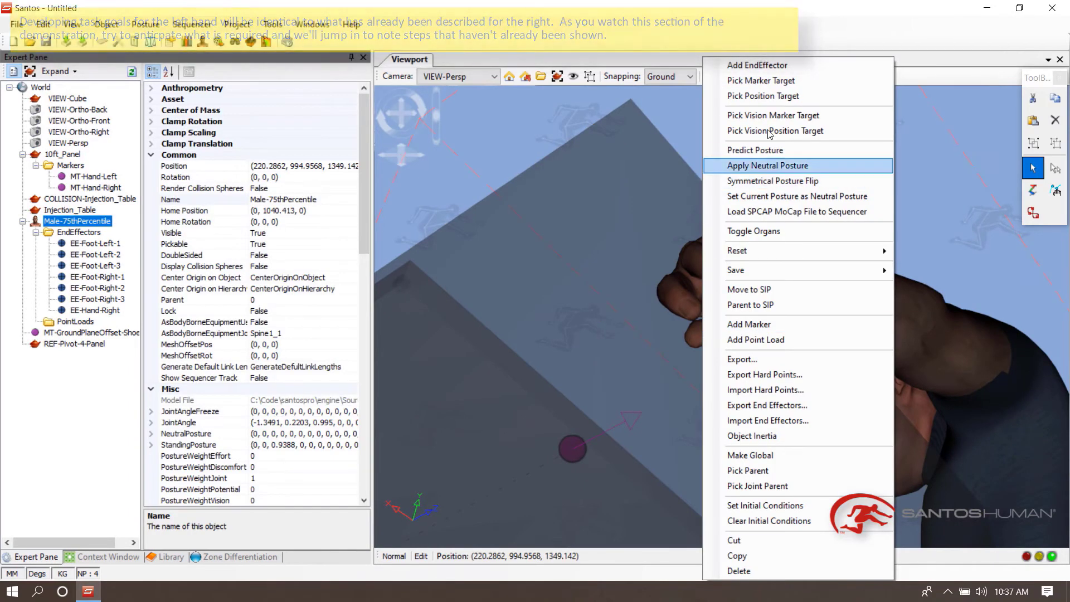
left_click(761, 80)
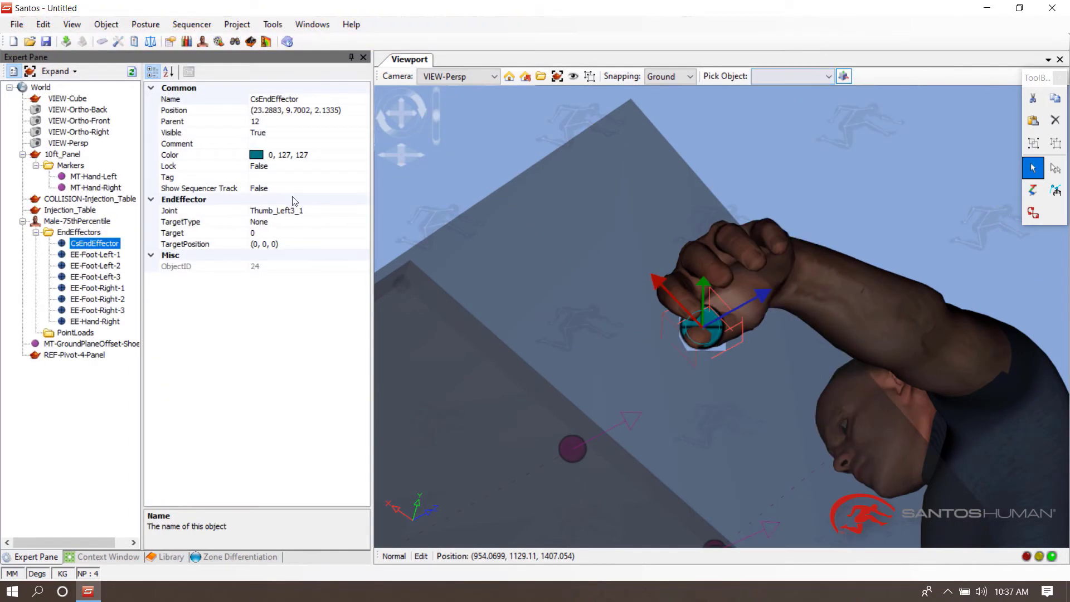
left_click(172, 99)
type("EE-Hand")
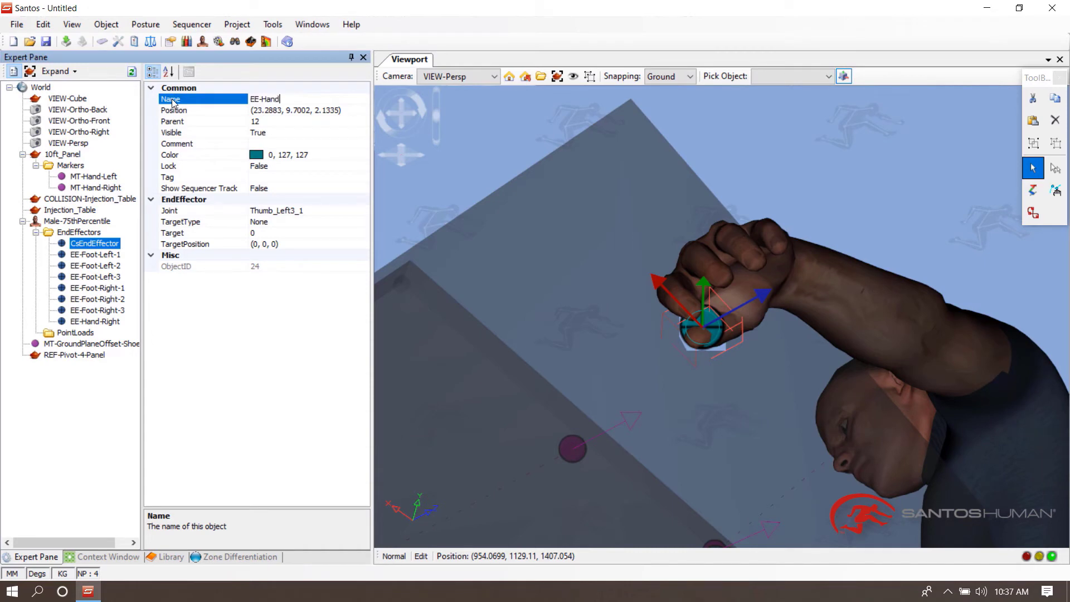
type("-Left")
key("Return")
left_click(746, 153)
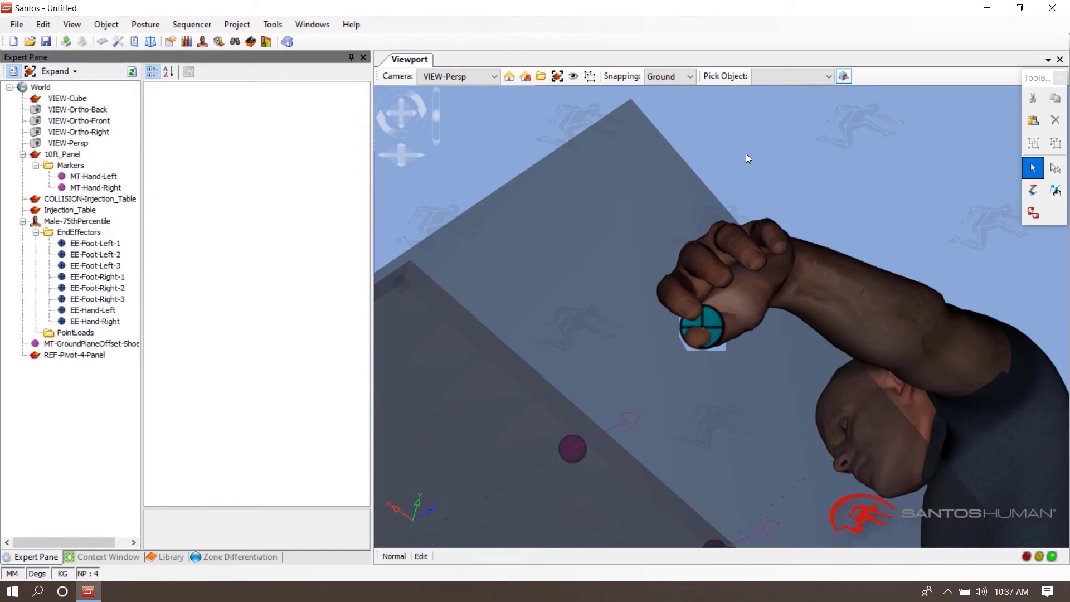
- Set EE-Hand-Left's marker target to the MT-Hand-Left marker on the panel
scroll(746, 154, "down", 4)
middle_click_drag(743, 162, 717, 206)
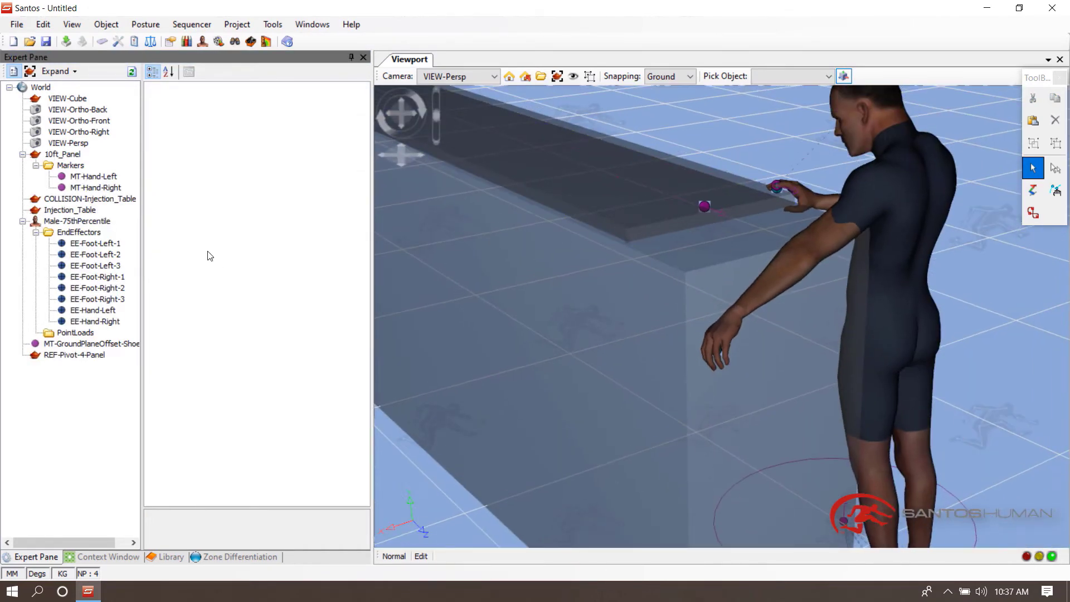
right_click(93, 310)
left_click(130, 318)
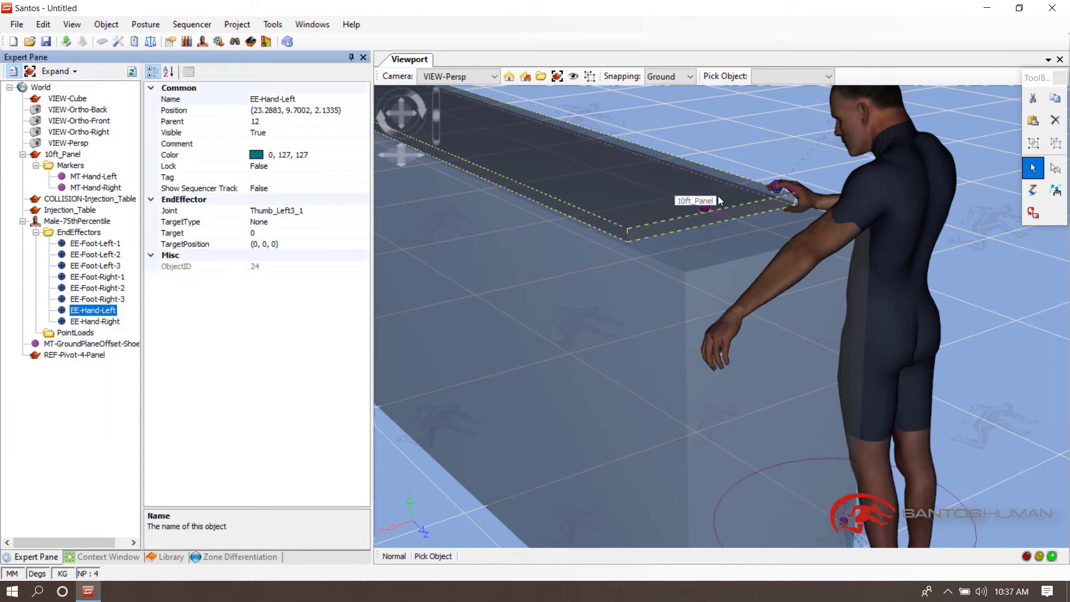
left_click(705, 208)
- Predict the avatar's posture with the new left-hand target
right_click(873, 122)
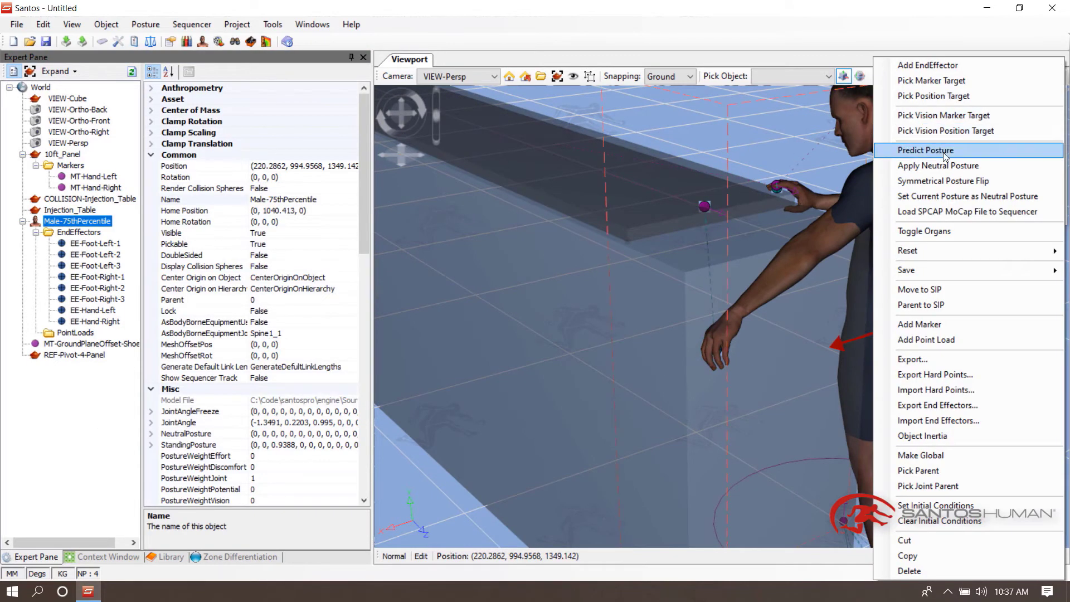
left_click(936, 152)
middle_click_drag(940, 321, 920, 335)
- Switch to joint editing and rotate the avatar's left wrist toward the plank edge
left_click(1057, 193)
middle_click_drag(942, 239, 798, 245)
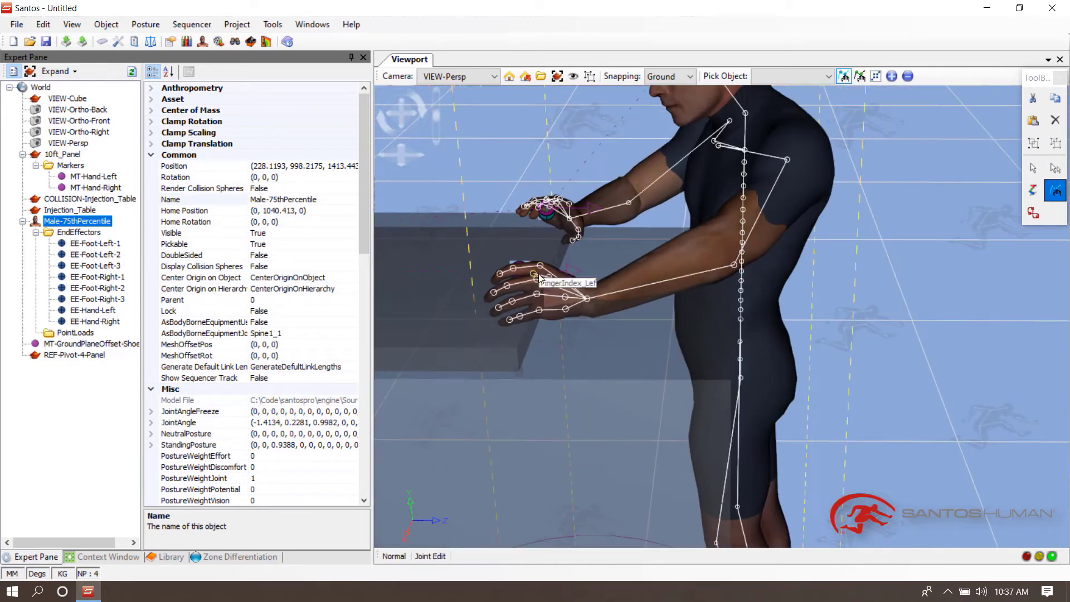
left_click(596, 296)
middle_click_drag(596, 296, 707, 217)
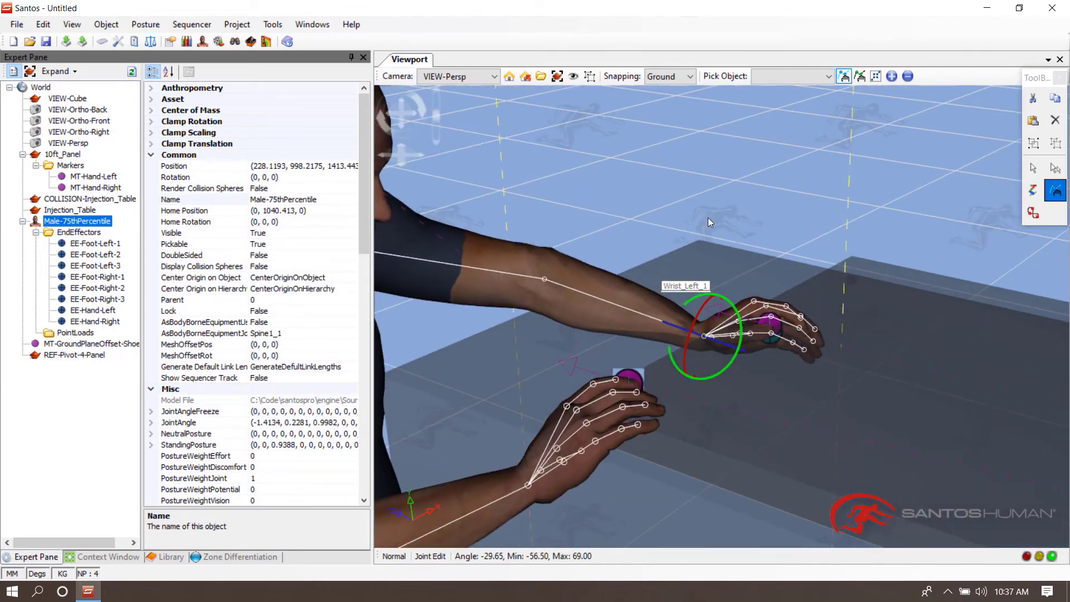
left_click_drag(735, 182, 380, 239)
middle_click_drag(379, 239, 749, 189)
right_click(852, 109)
right_click(833, 164)
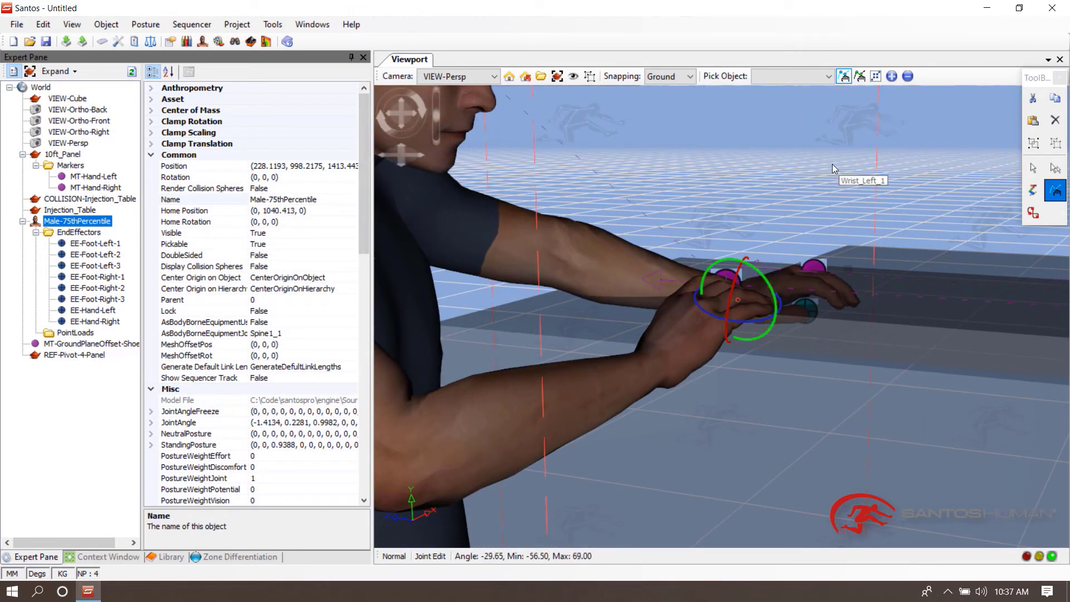
left_click_drag(831, 164, 702, 158)
right_click(747, 175)
mouse_move(747, 175)
middle_mouse_down()
mouse_move(682, 167)
mouse_move(741, 172)
middle_mouse_up()
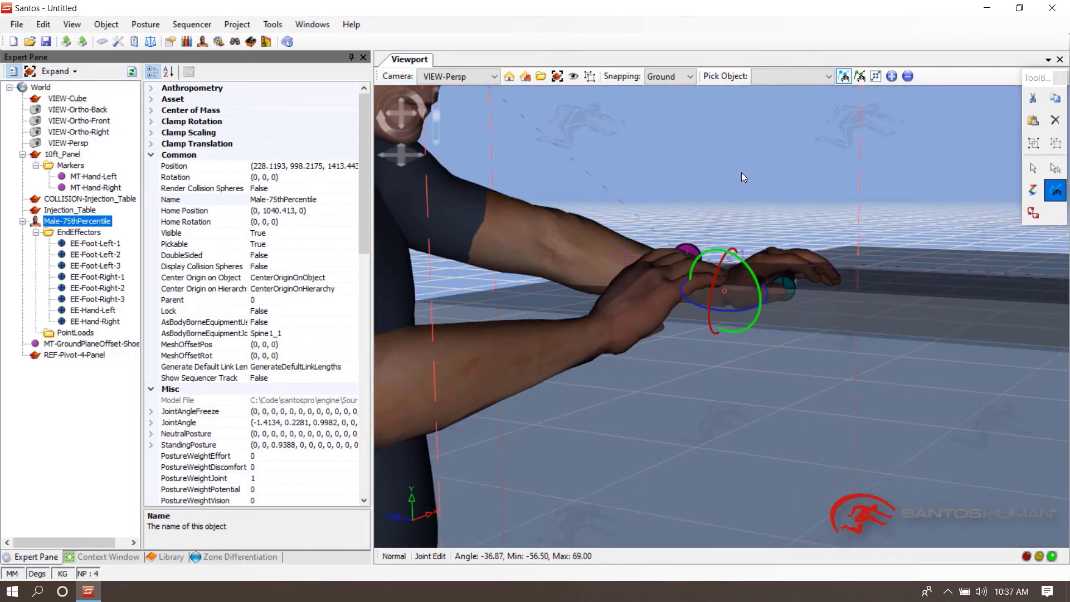
- Apply the Grasp-4Demo grasp to the left hand and rotate the left wrist further
left_click(167, 557)
left_click(35, 112)
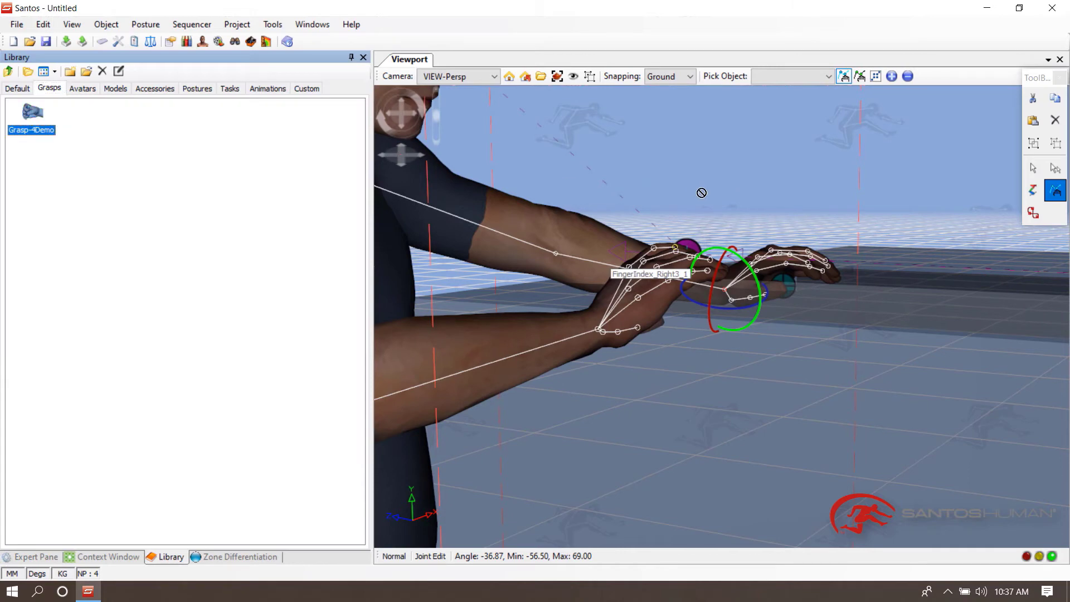
left_click_drag(767, 258, 768, 260)
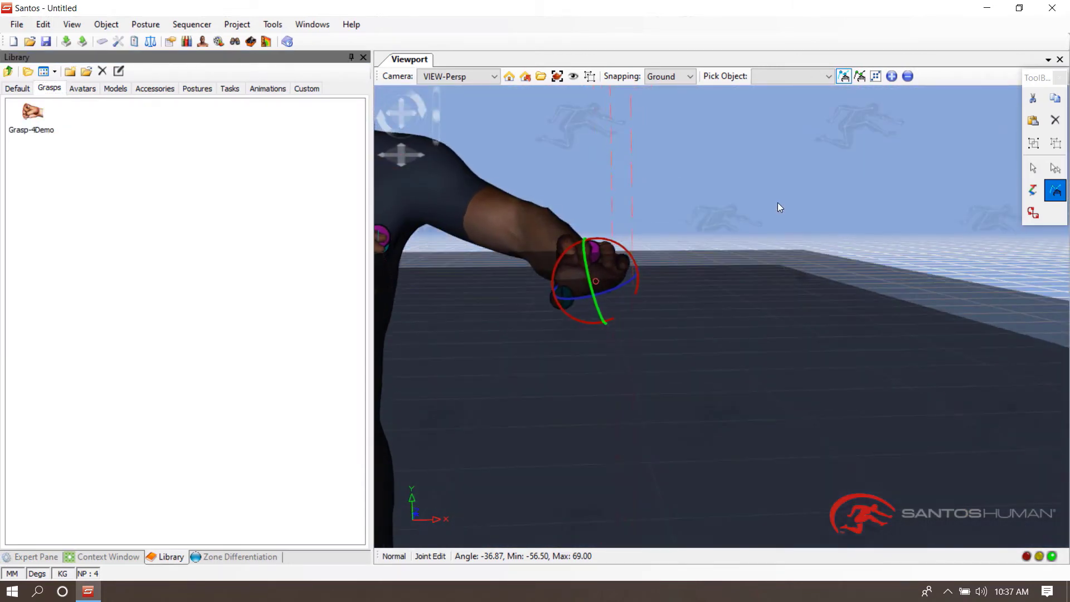
left_click_drag(798, 155, 731, 159)
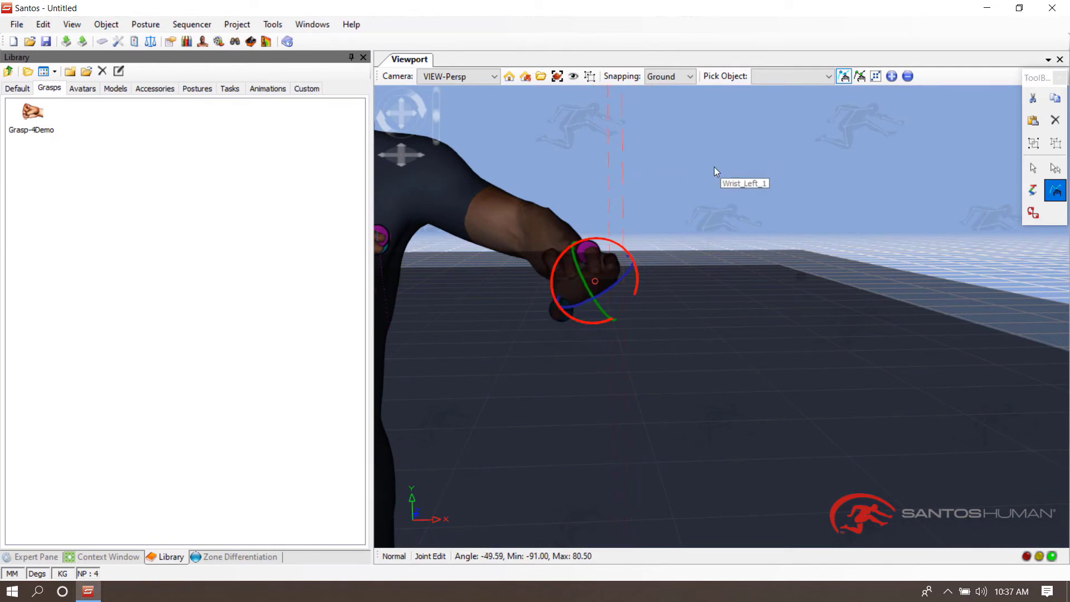
middle_click_drag(714, 166, 728, 171)
- Lock the left hand to Hand_Orientation and predict the avatar's posture again
left_click(103, 556)
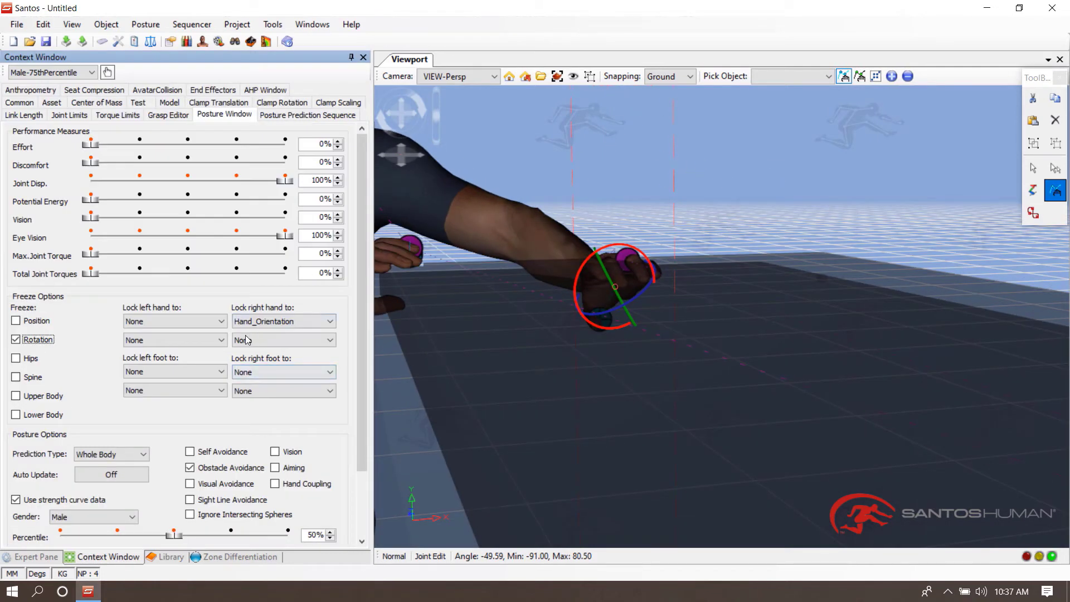
left_click(184, 321)
left_click(167, 330)
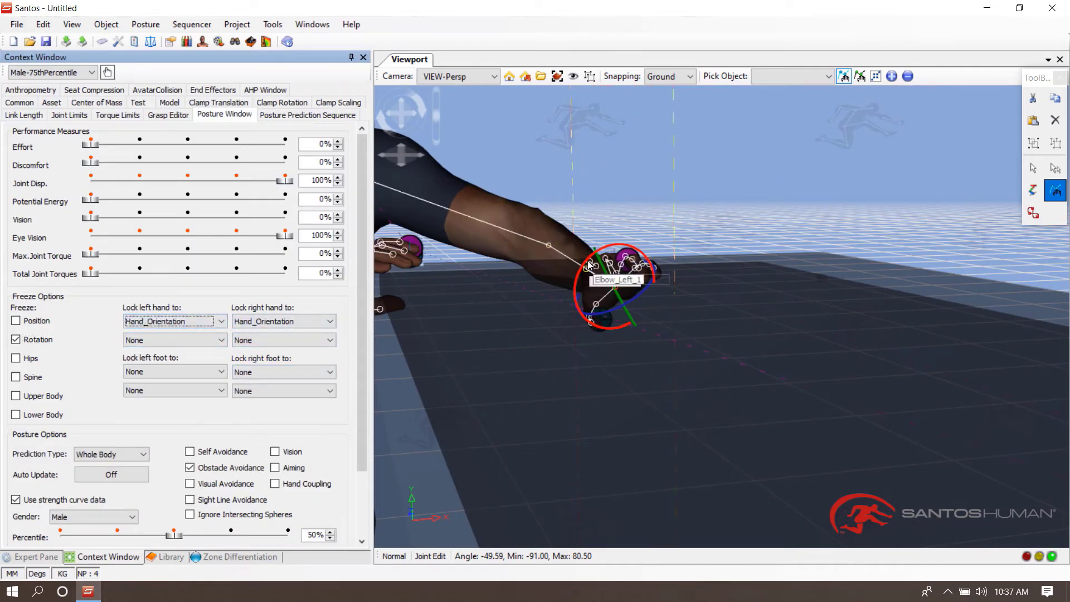
right_click(457, 205)
left_click(509, 152)
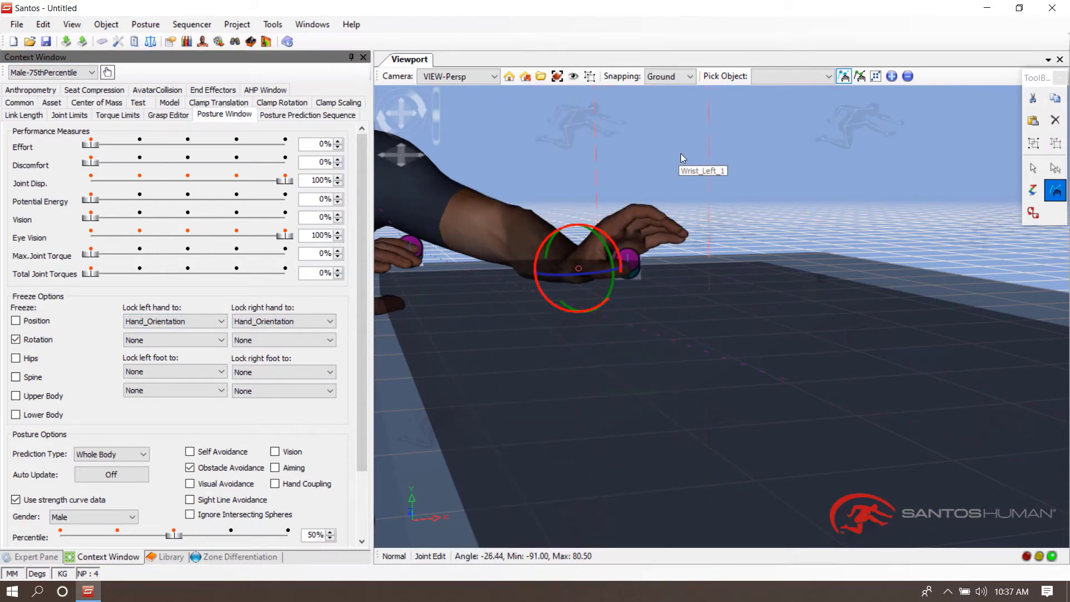
- Adjust the left wrist's rotation about its different axes
middle_click_drag(681, 154, 641, 259)
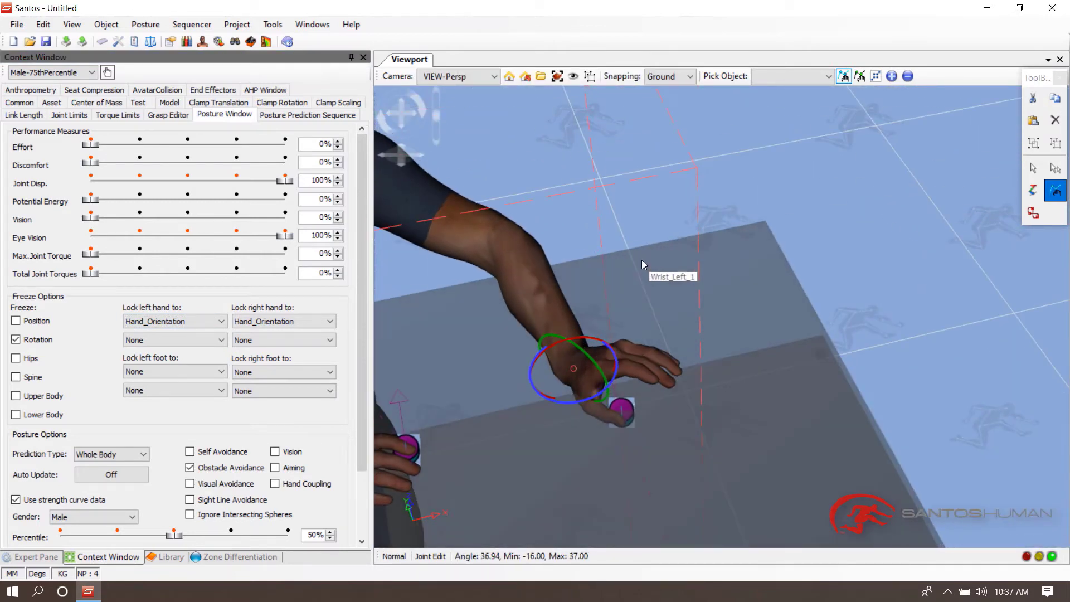
left_click_drag(642, 264, 855, 307)
middle_click_drag(855, 306, 847, 280)
right_click(803, 198)
right_click(798, 197)
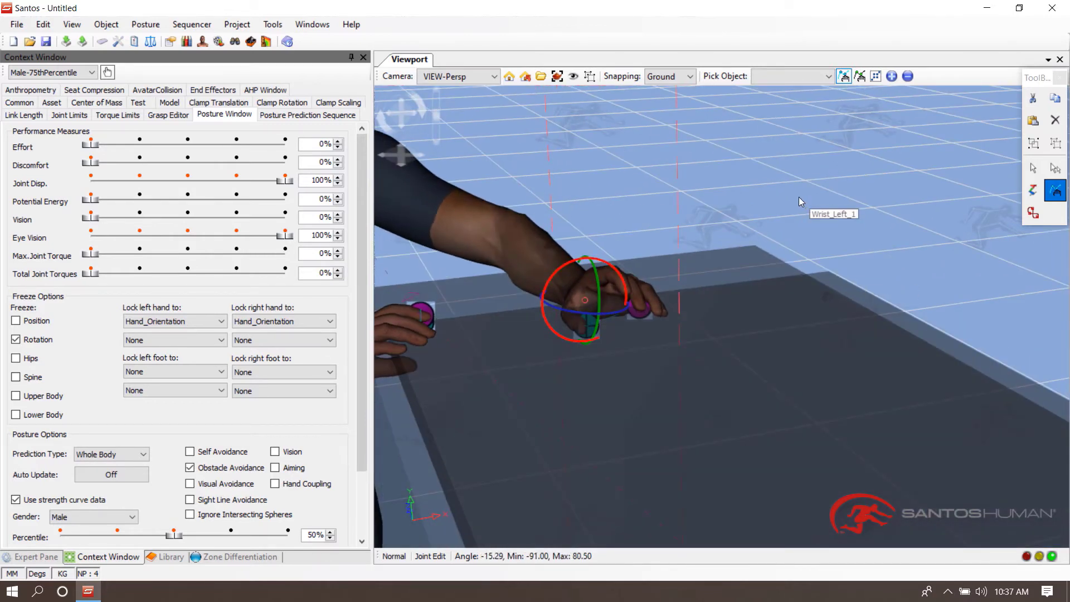
left_click_drag(798, 197, 649, 184)
middle_click_drag(650, 182, 640, 165)
right_click(640, 166)
left_click_drag(640, 166, 648, 195)
right_click(714, 207)
right_click(717, 204)
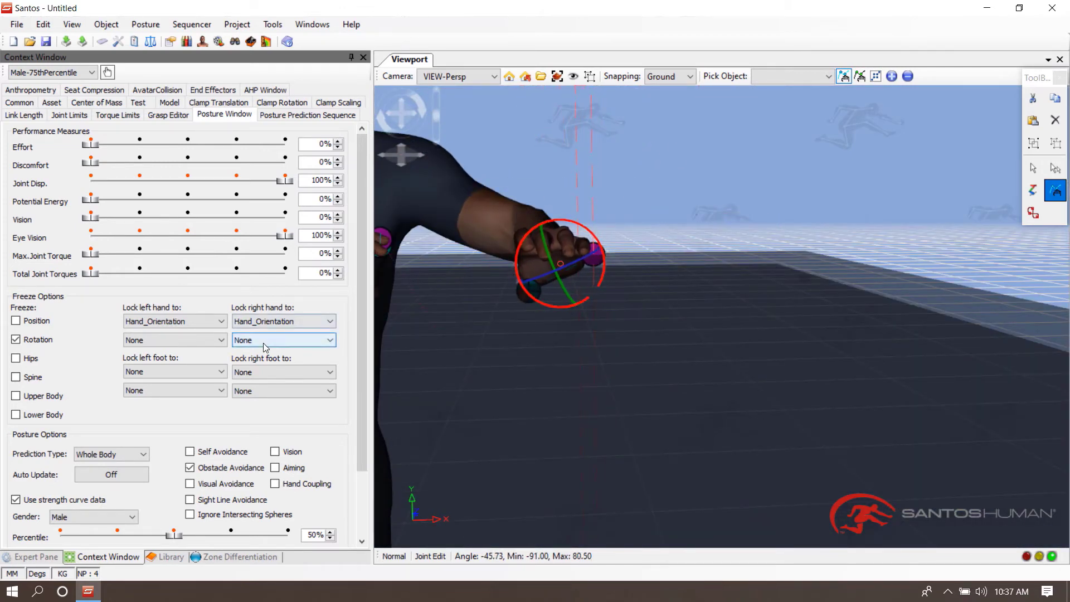
- Set the right hand's second lock to Hand_Direction and predict the posture
left_click(301, 340)
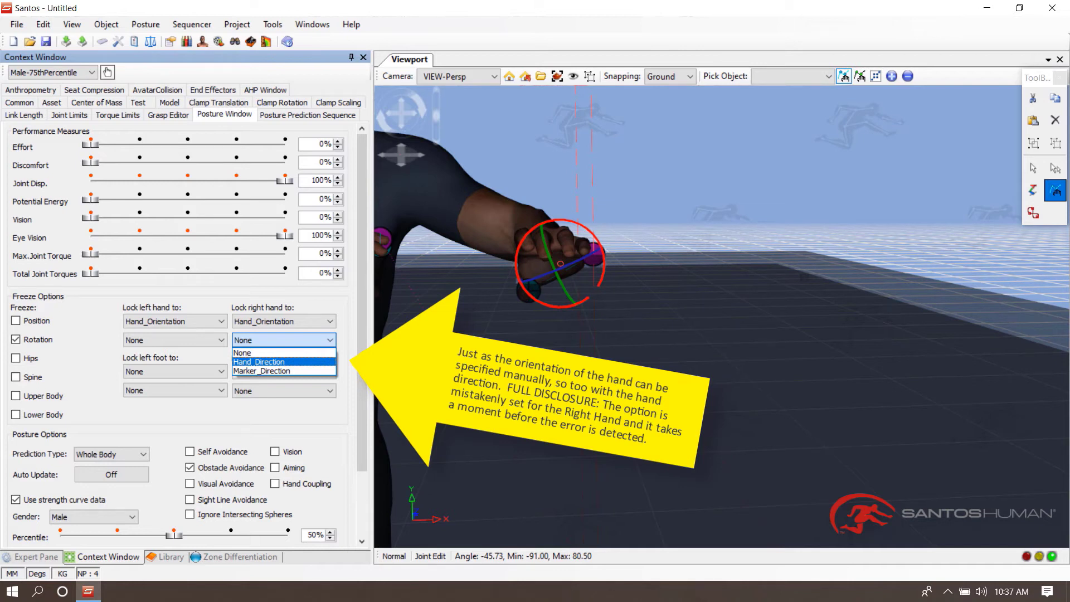
left_click(260, 362)
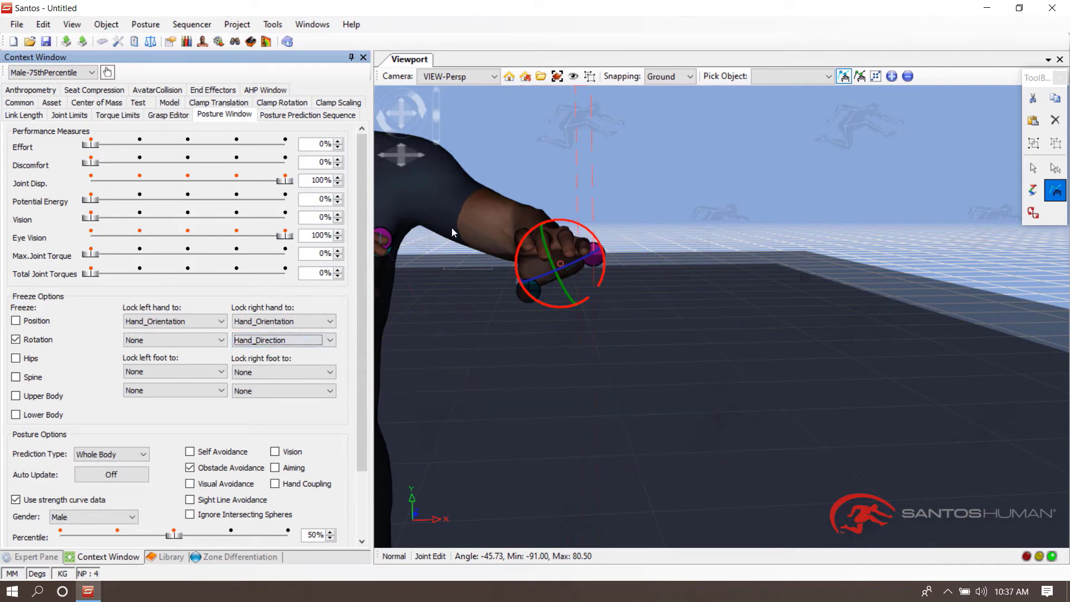
right_click(415, 202)
left_click(467, 150)
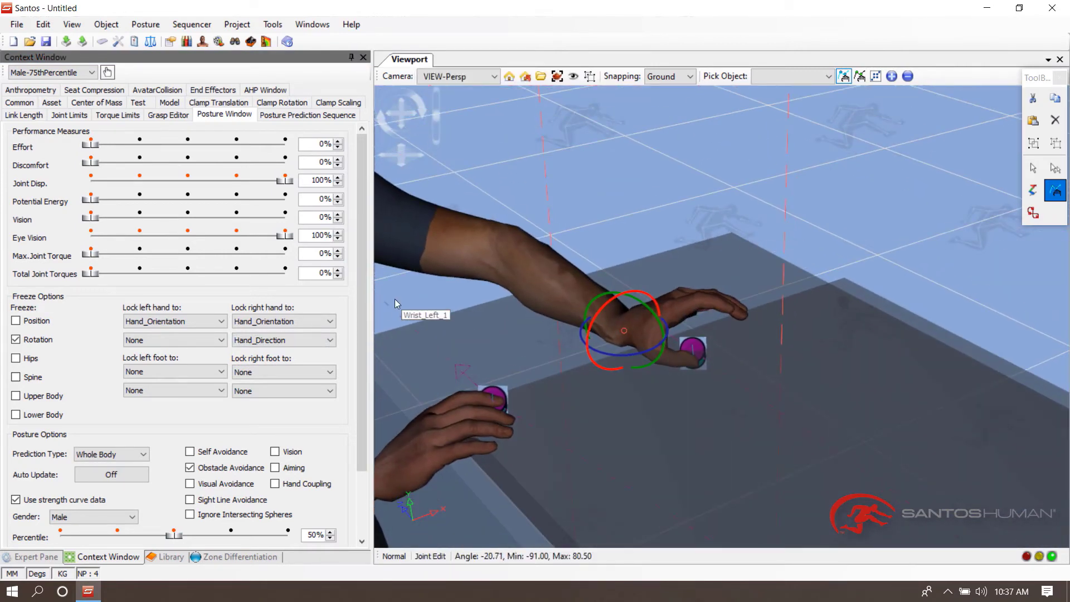
- Reset the right hand's second lock to None and set the left hand's second lock to Hand_Direction
left_click(277, 340)
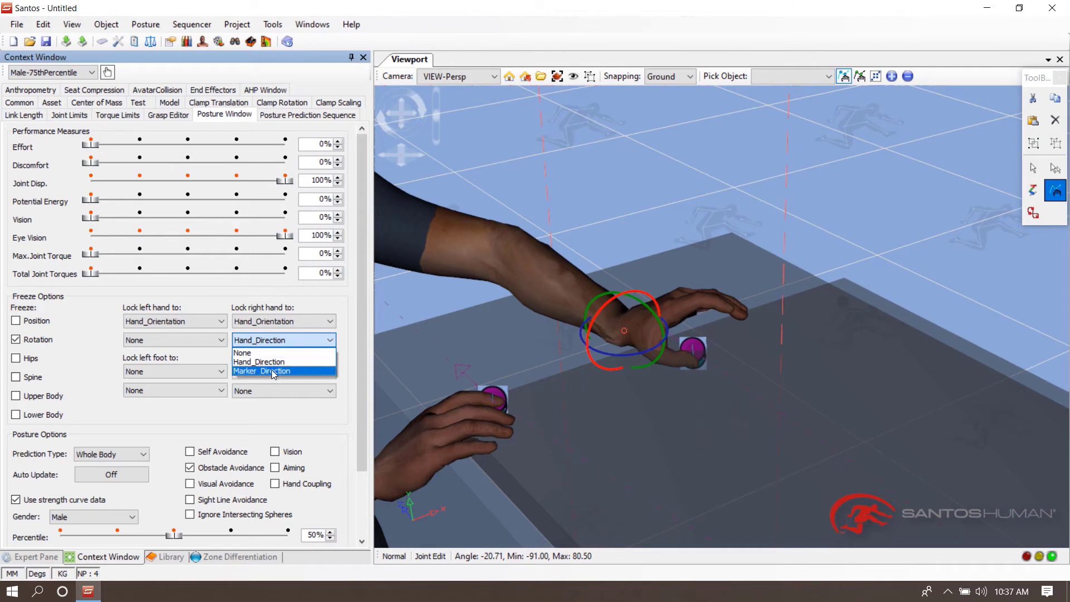
left_click(262, 352)
left_click(182, 342)
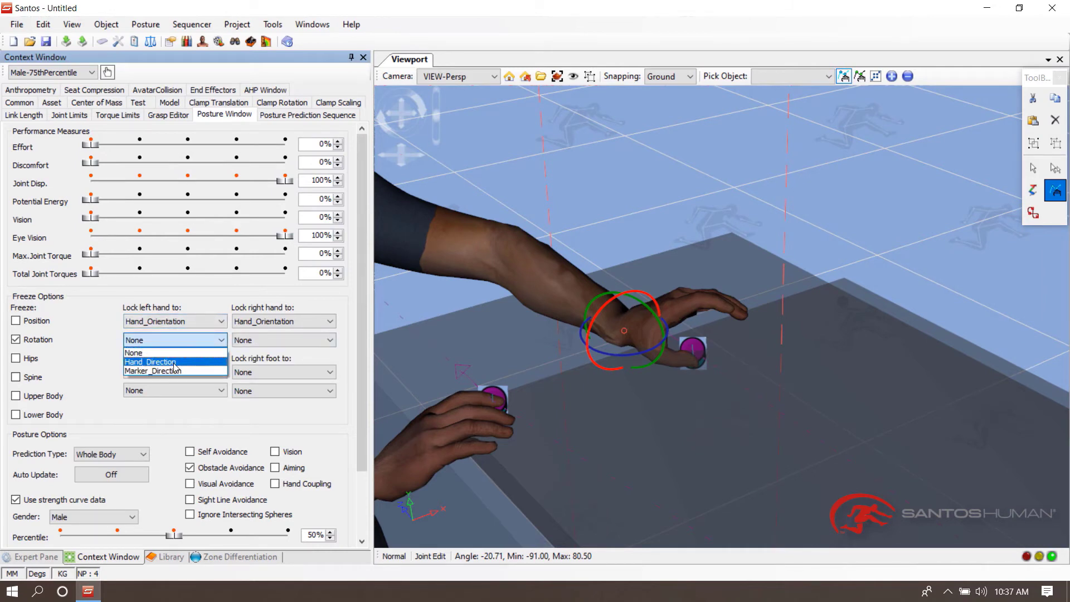
left_click(150, 361)
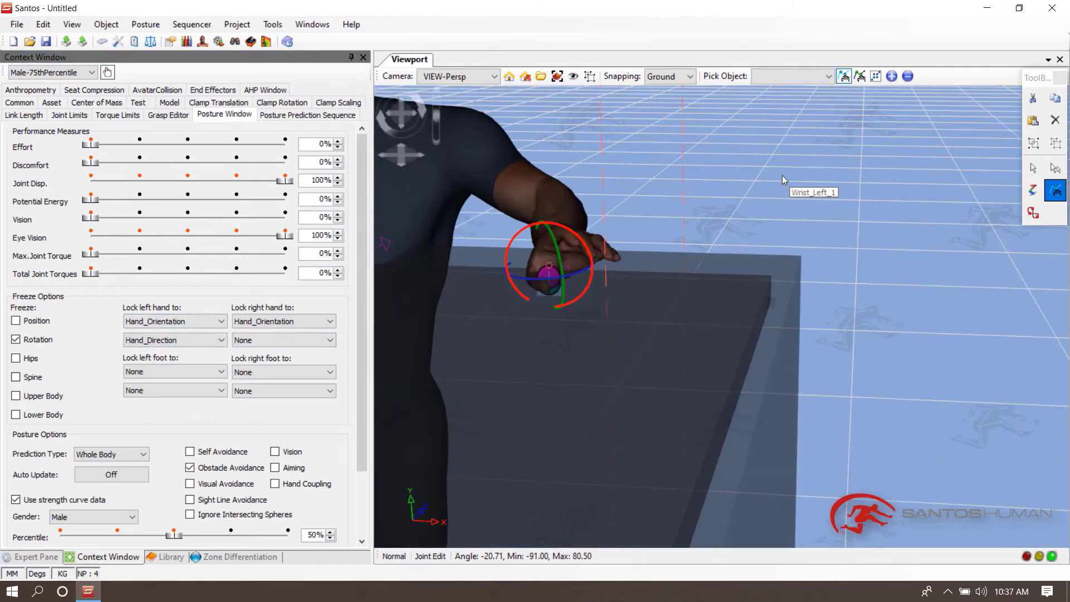
- Rotate the left wrist once more and predict the avatar's posture
left_click_drag(782, 175, 996, 225)
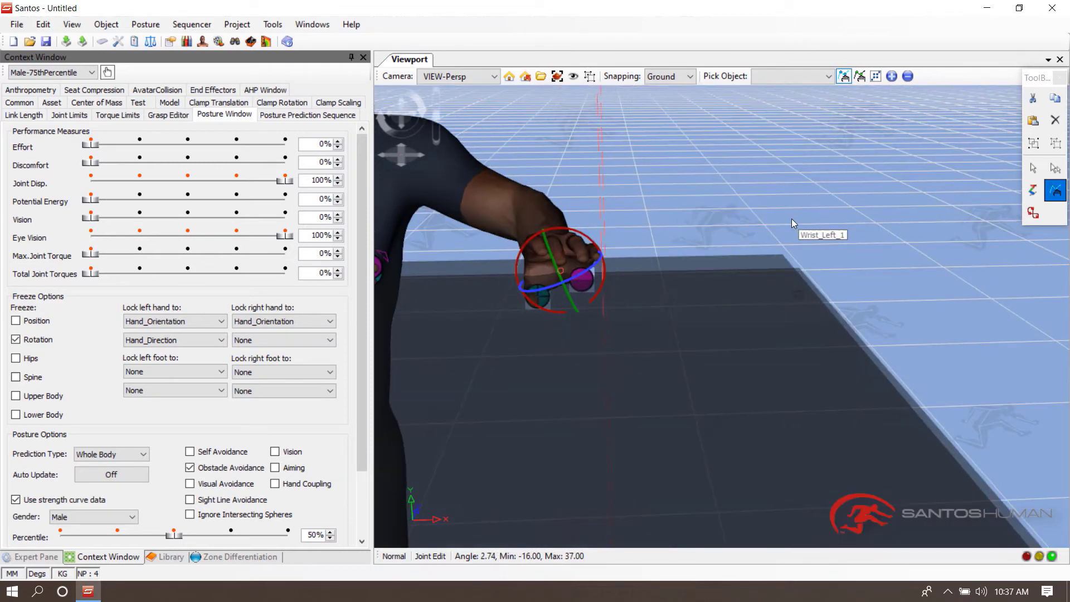
left_click_drag(791, 219, 582, 182)
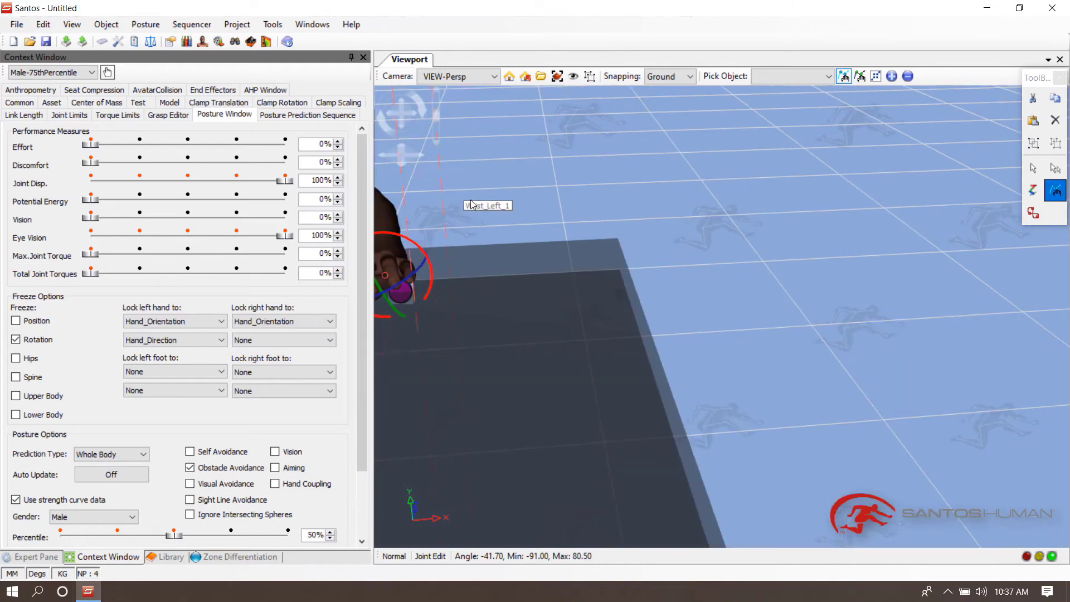
middle_click_drag(471, 204, 798, 279)
right_click(603, 234)
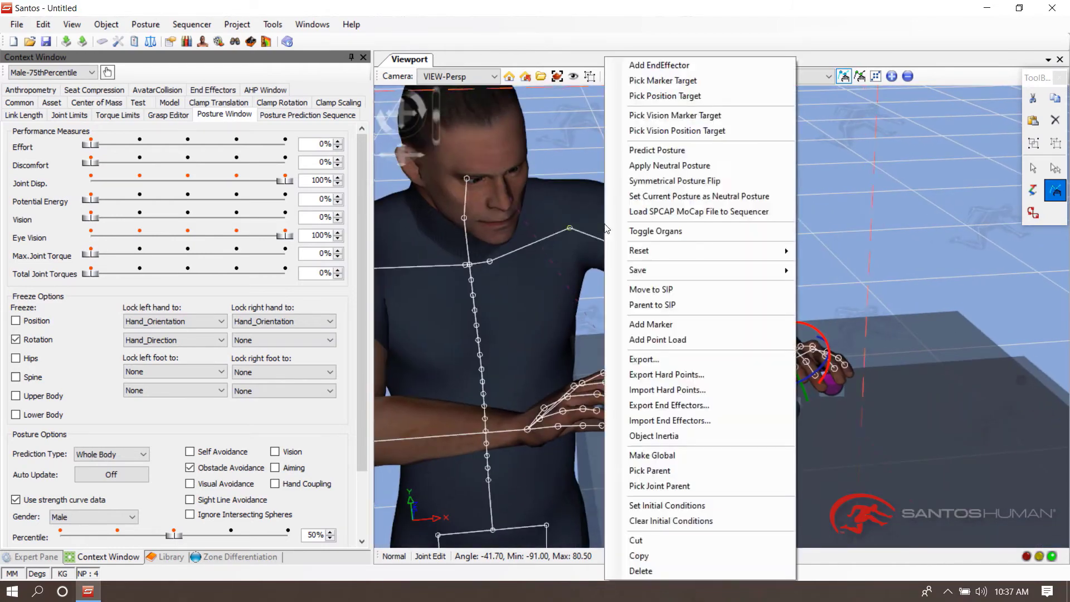
left_click(660, 151)
- Fill the plank panel with collision spheres
middle_click_drag(843, 209, 763, 204)
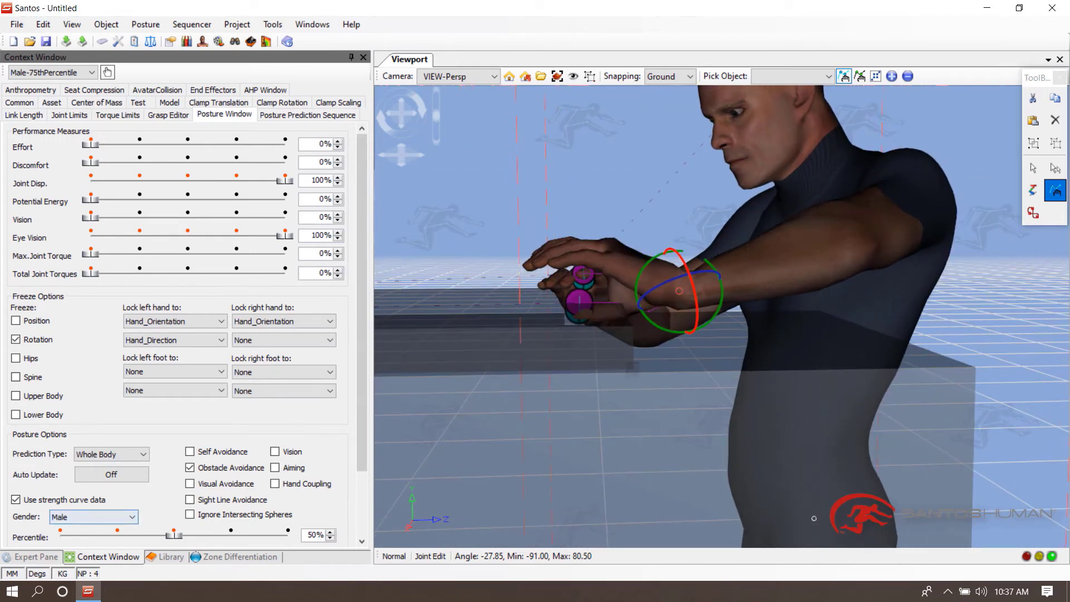
left_click(1033, 167)
right_click(556, 302)
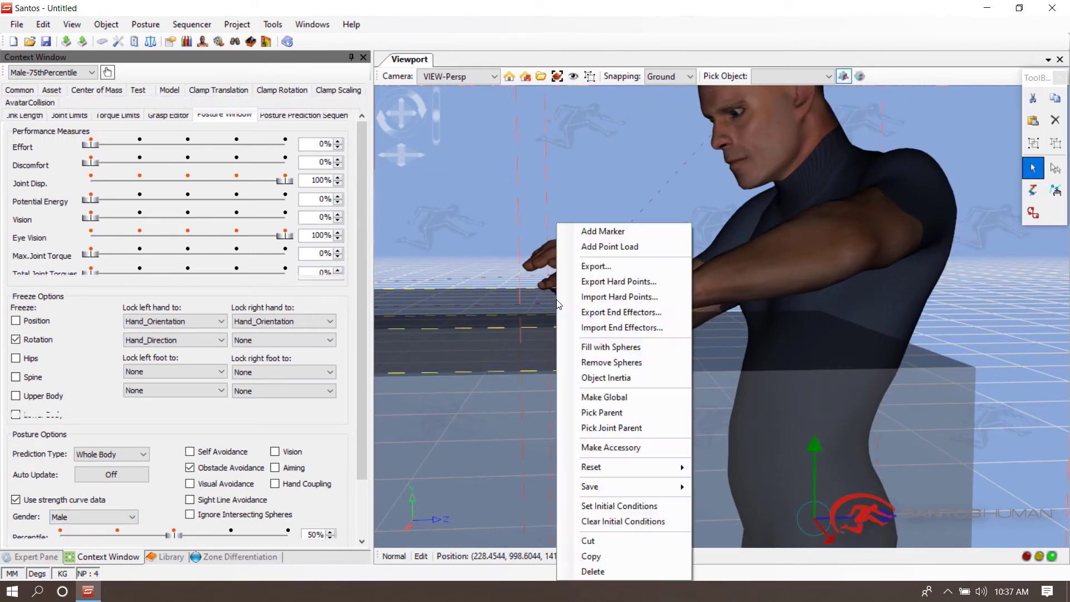
left_click(592, 347)
- Lower the left-hand marker slightly and predict the avatar's posture
right_click(577, 295)
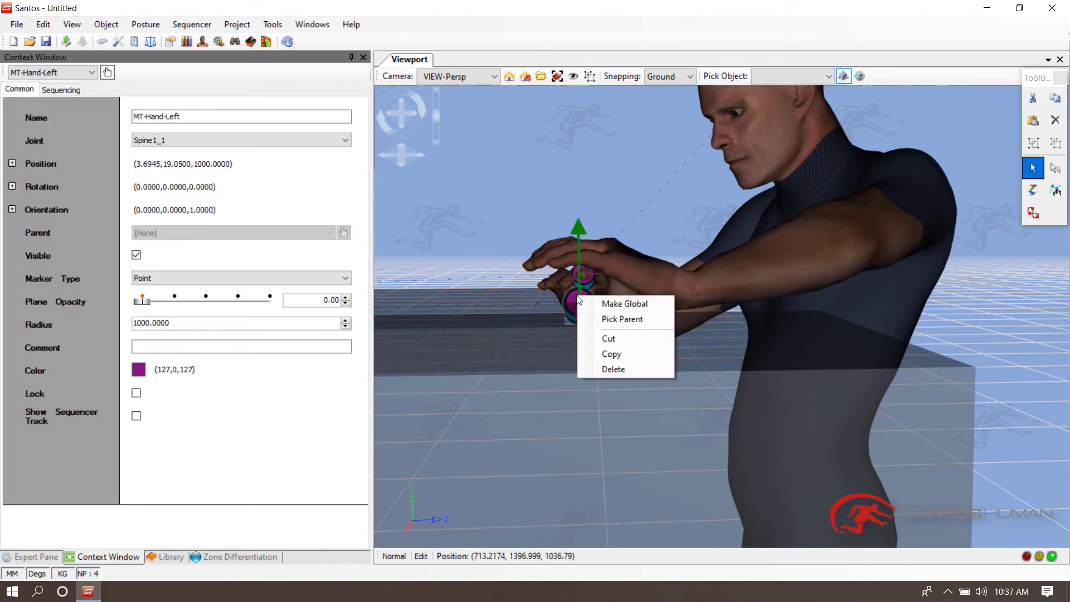
key("Escape")
left_click_drag(580, 244, 578, 261)
right_click(835, 226)
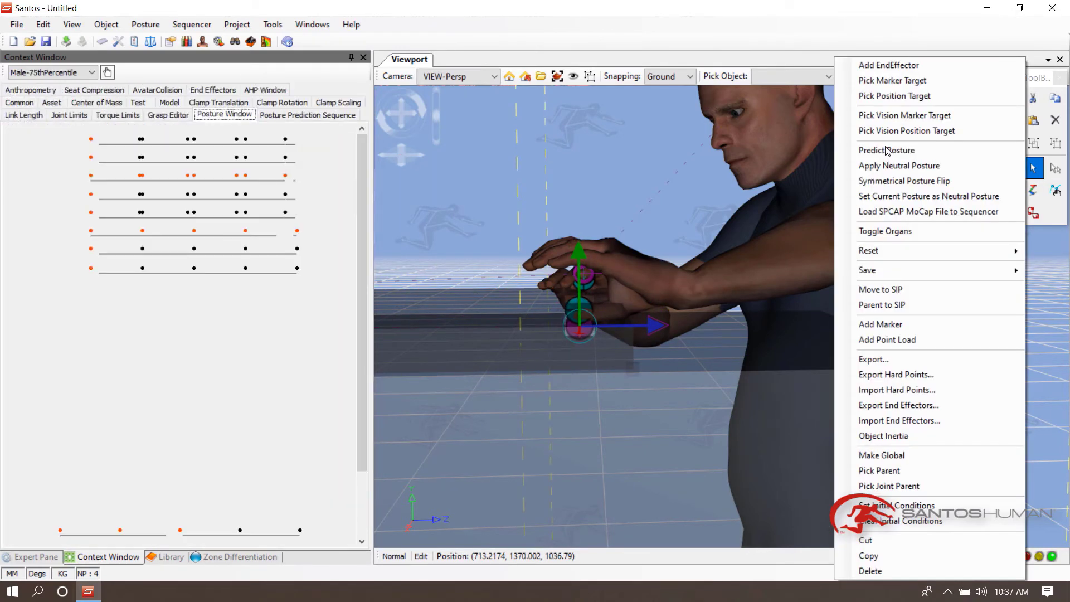
left_click(880, 150)
- Select the left-hand marker in the object tree, lower it further and predict the posture
left_click(35, 557)
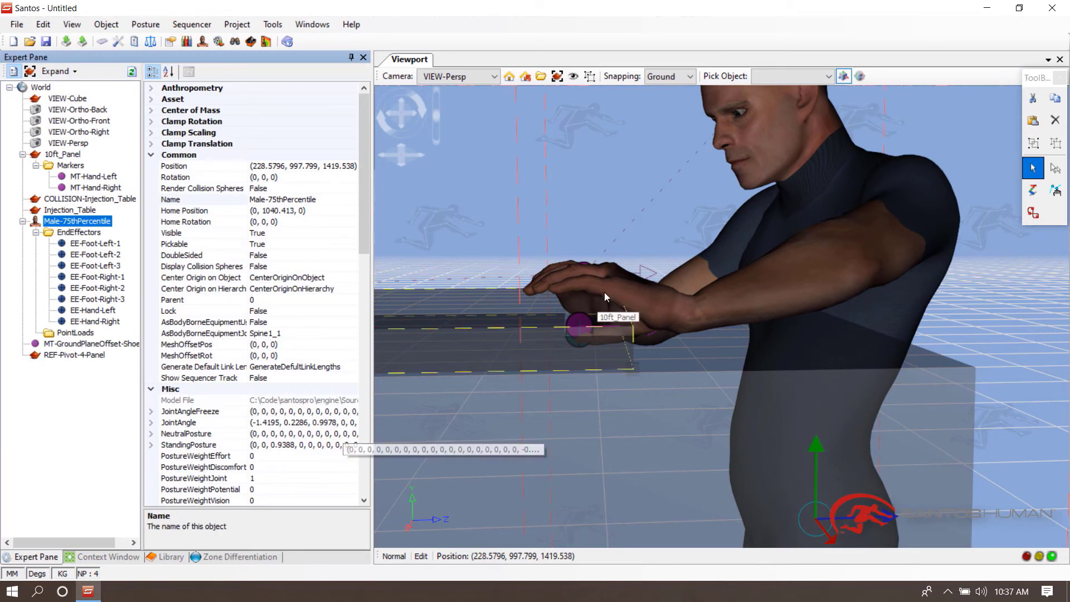
left_click(94, 176)
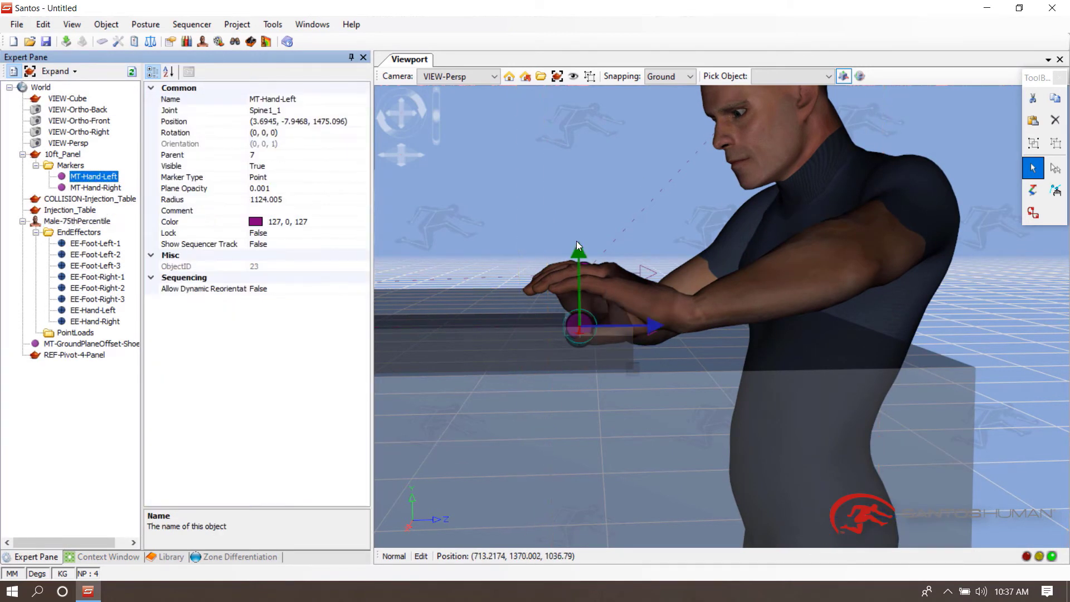
left_click_drag(578, 251, 577, 274)
right_click(786, 115)
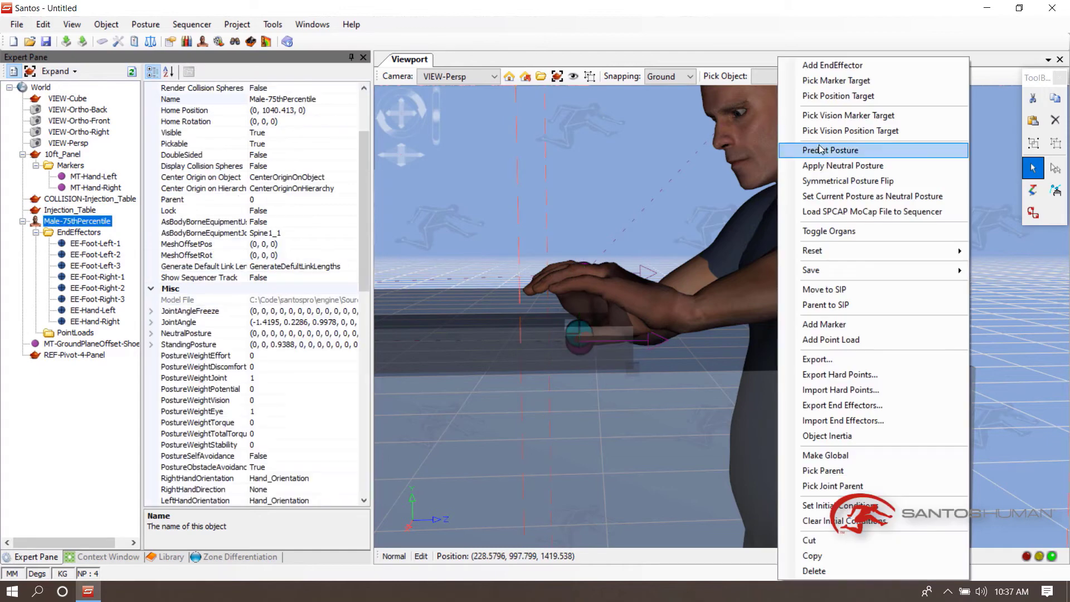
left_click(815, 149)
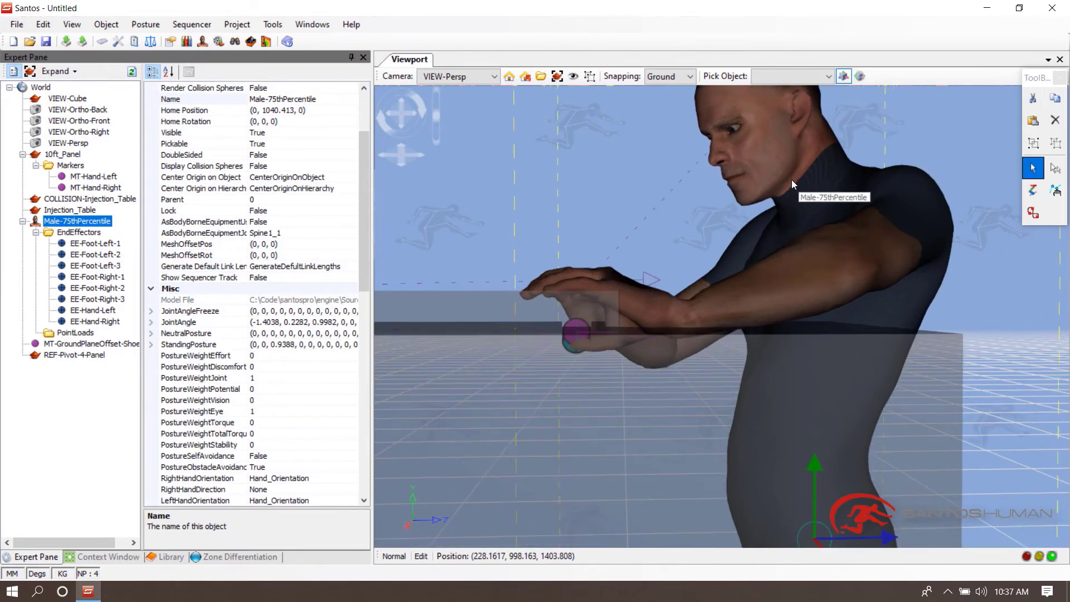
- Reselect the left-hand marker, raise it in small increments and predict the posture after each change
left_click(92, 176)
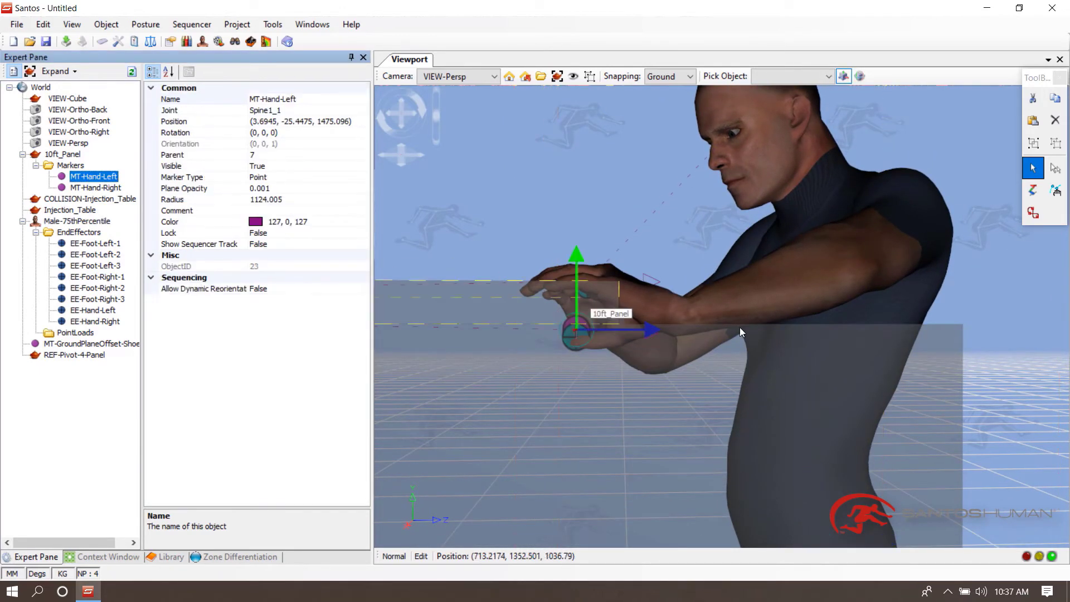
right_click(778, 146)
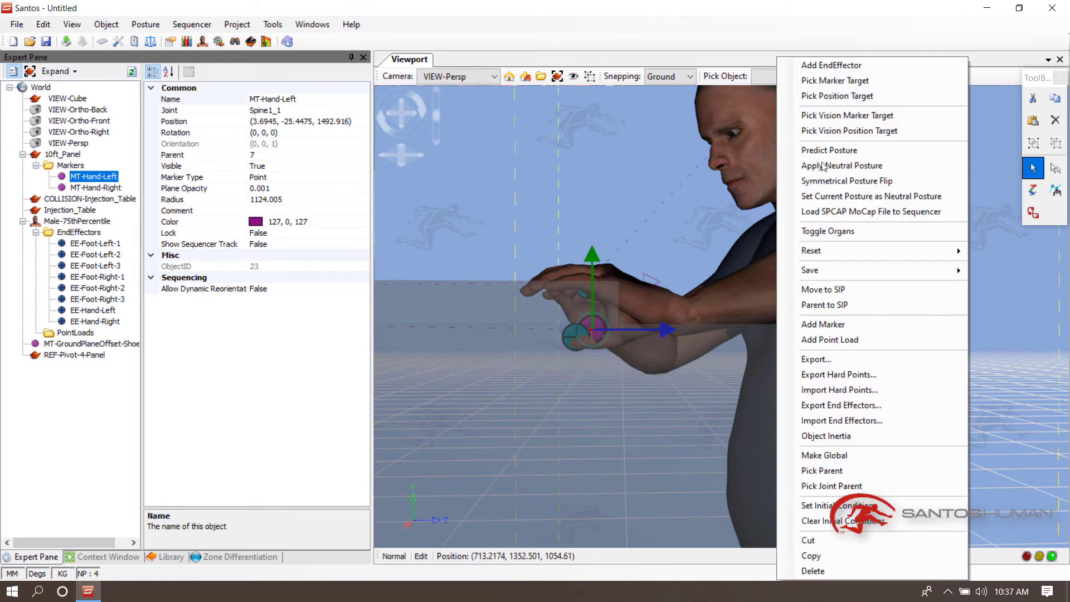
left_click(822, 150)
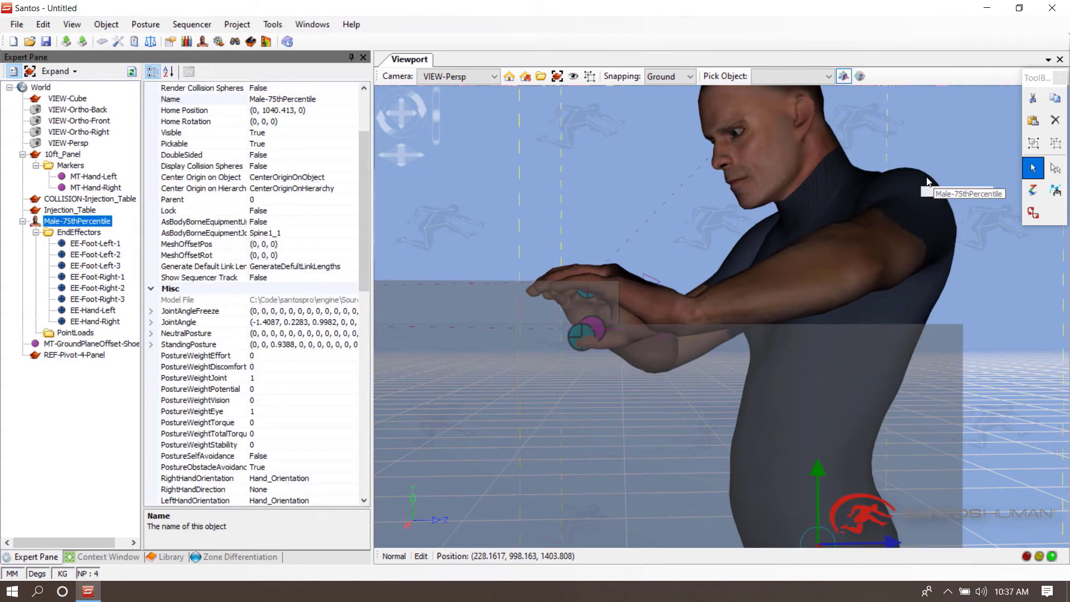
left_click(83, 177)
right_click(765, 147)
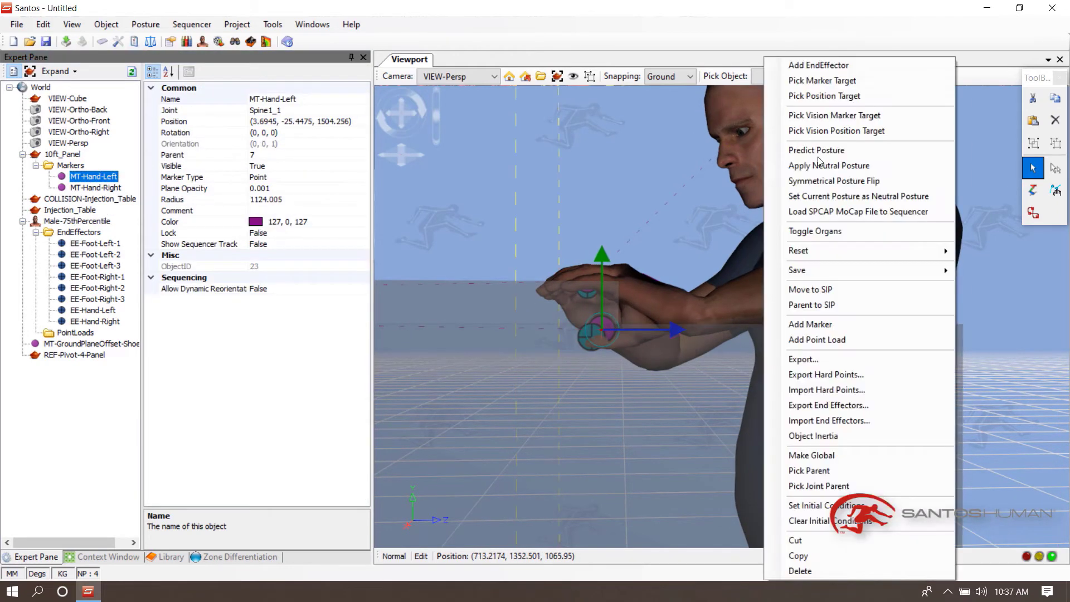
left_click(823, 150)
- Enable the avatar's PostureConstrainZMP and PostureConstrainTorques properties
left_click(606, 176)
middle_click_drag(607, 176, 703, 203)
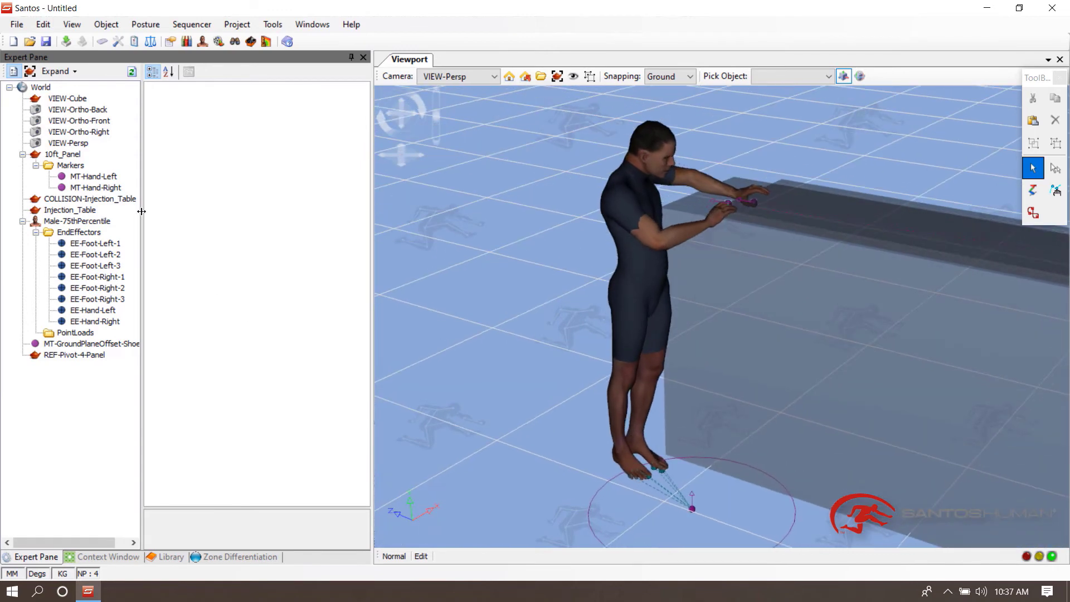
left_click(78, 221)
scroll(226, 335, "down", 15)
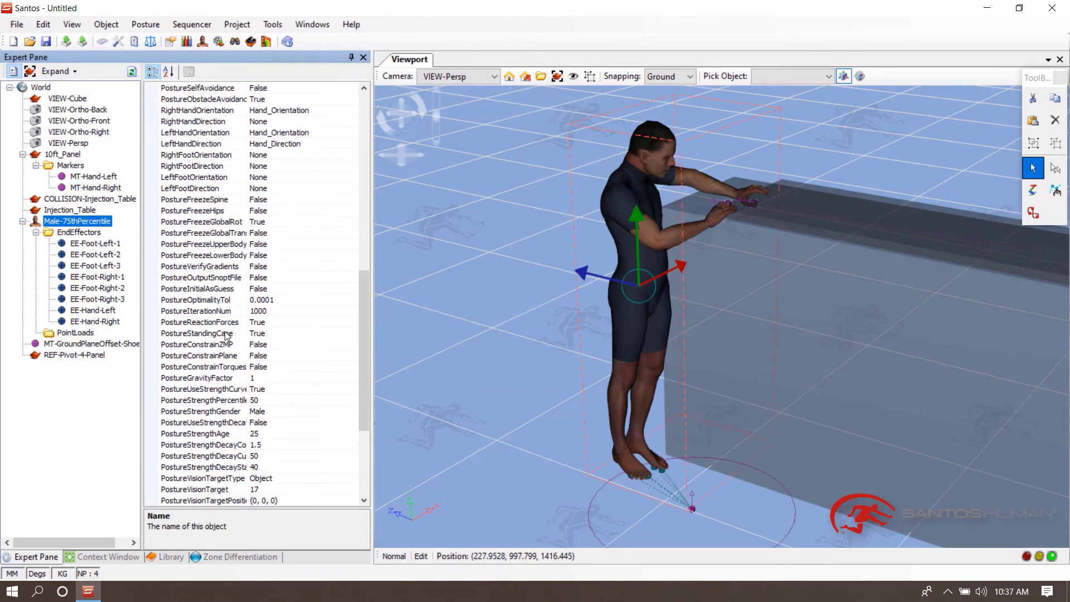
left_click_drag(252, 317, 277, 316)
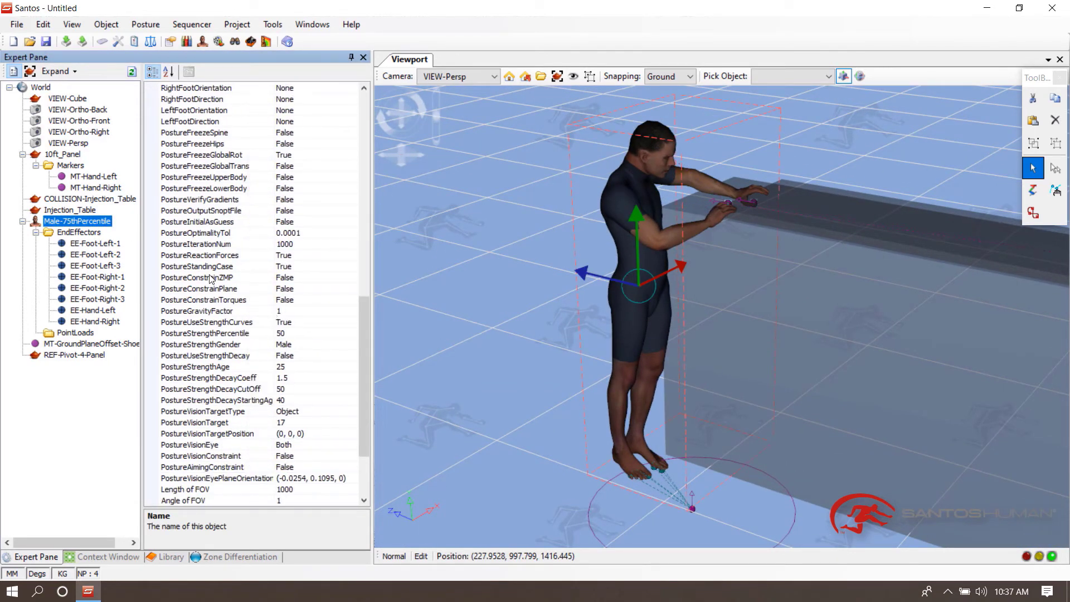
left_click(212, 277)
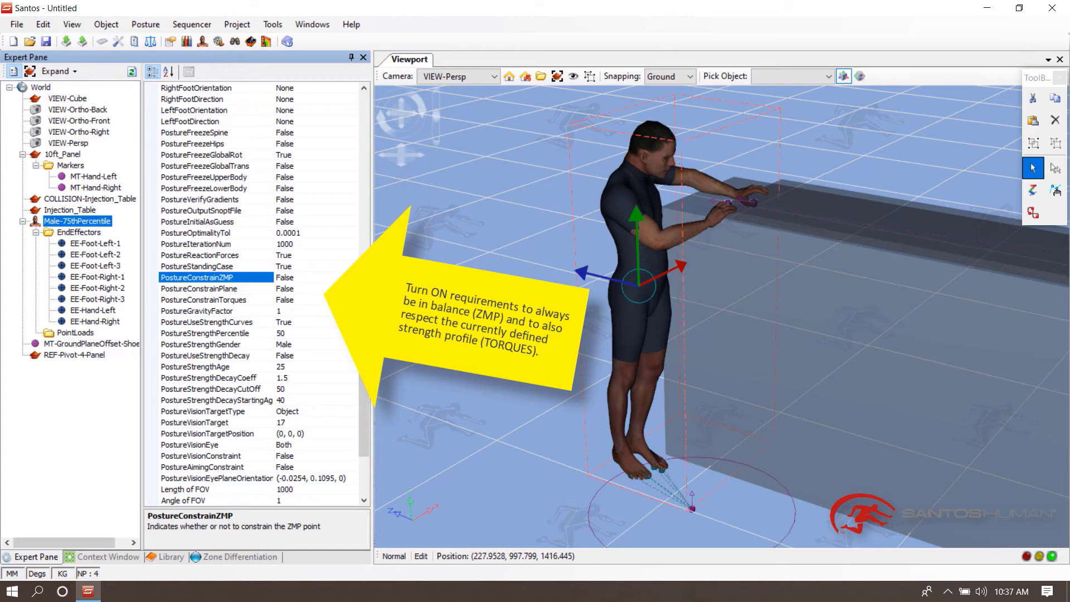
double_click(210, 278)
double_click(203, 300)
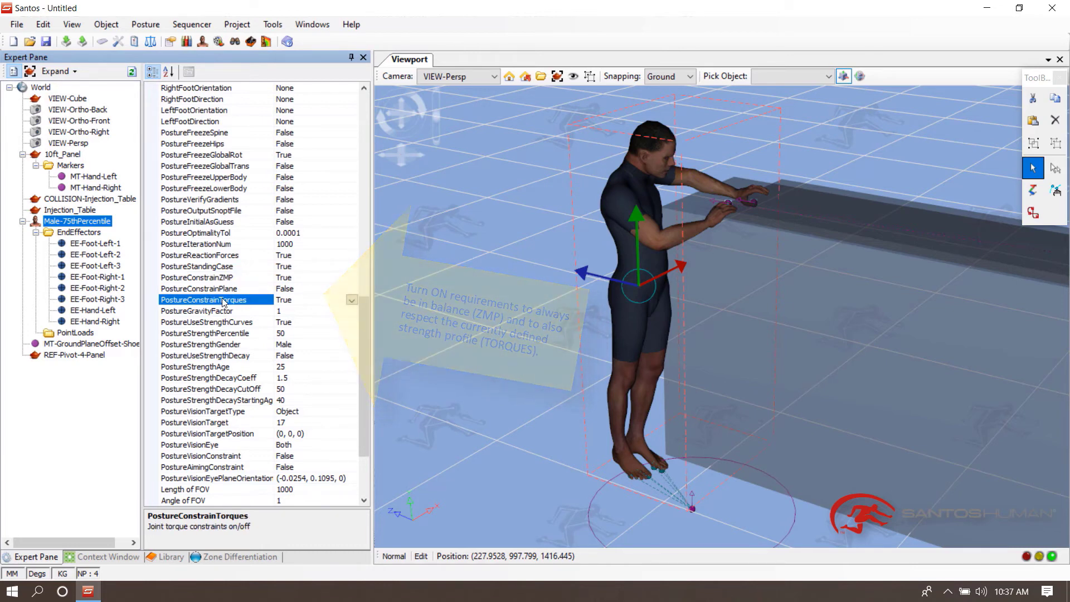
- Set the Max. Joint Torque and Total Joint Torques performance weights to 25%
left_click(126, 554)
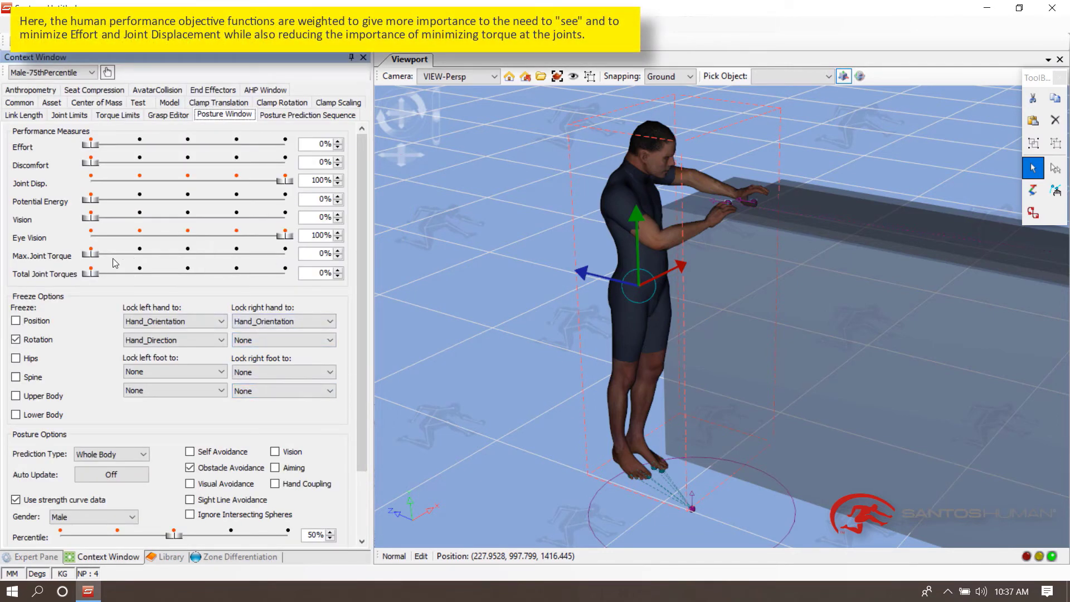
left_click_drag(319, 254, 361, 256)
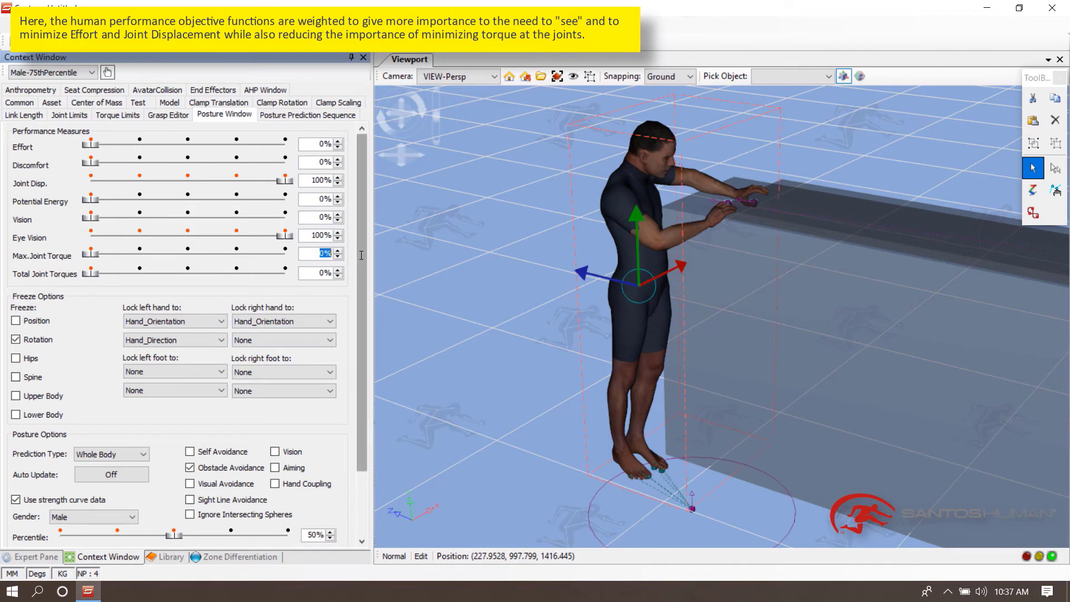
type("25")
key("Tab")
type("25")
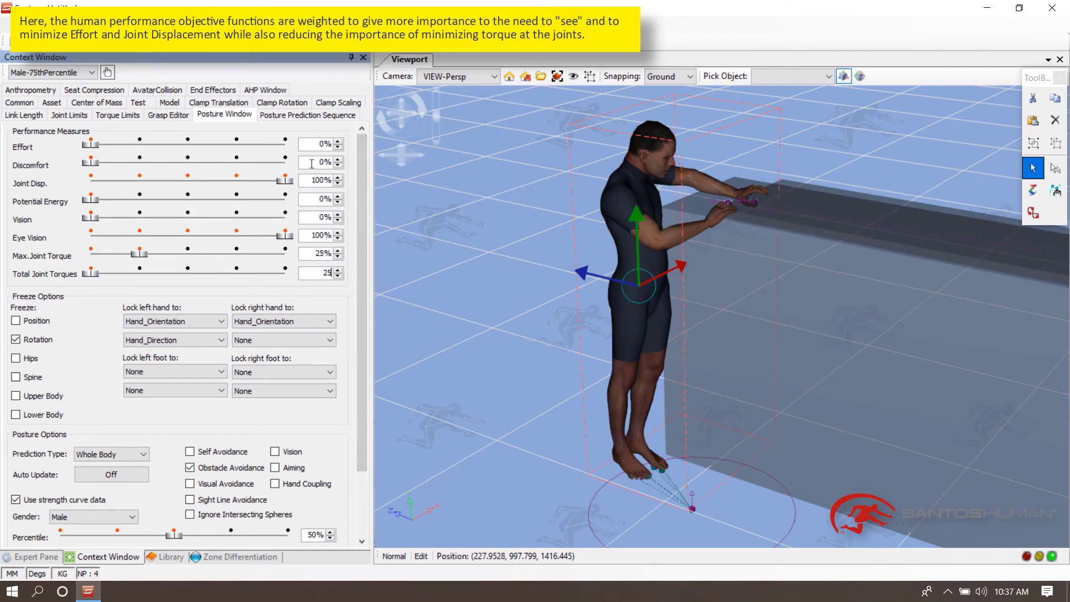
- Set the Discomfort and Joint Disp. performance weights to 75%
left_click_drag(311, 163, 382, 169)
type("75")
left_click_drag(311, 182, 363, 188)
key("XF86MonBrightnessUp")
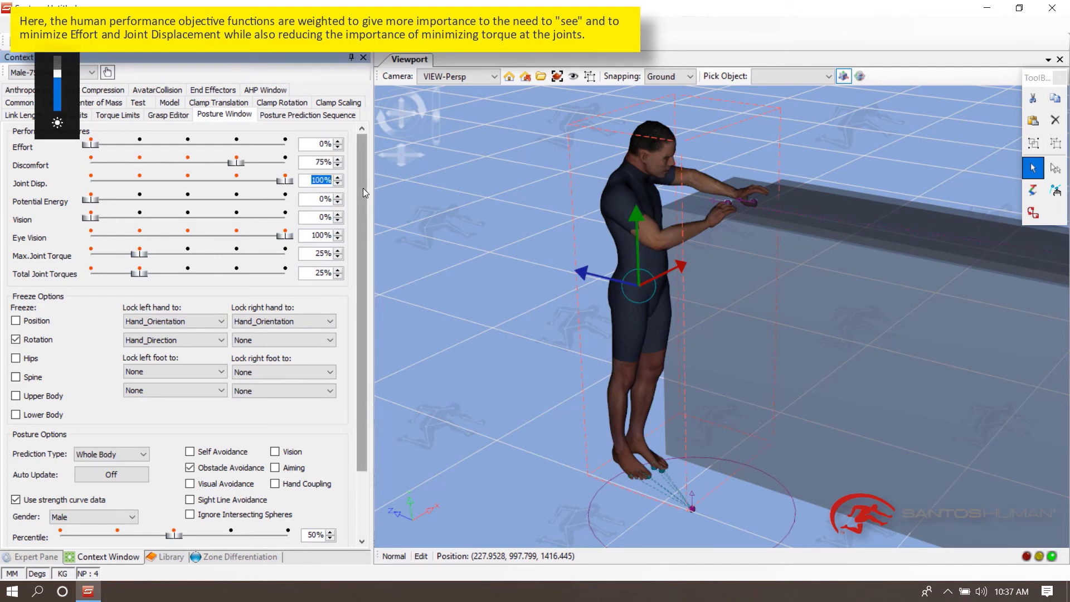
type("75")
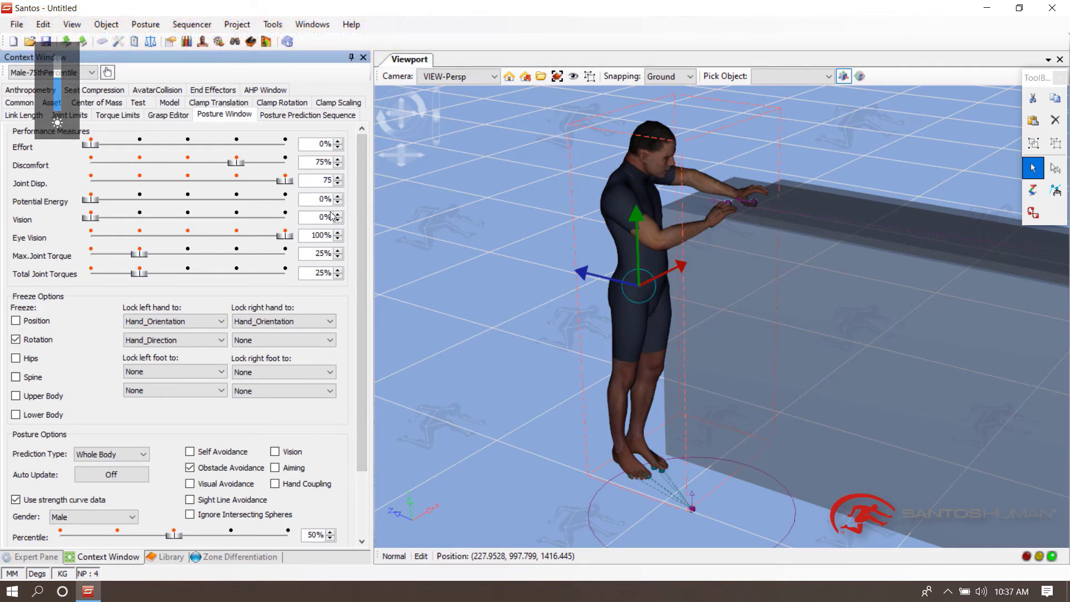
key("Return")
key("XF86MonBrightnessUp")
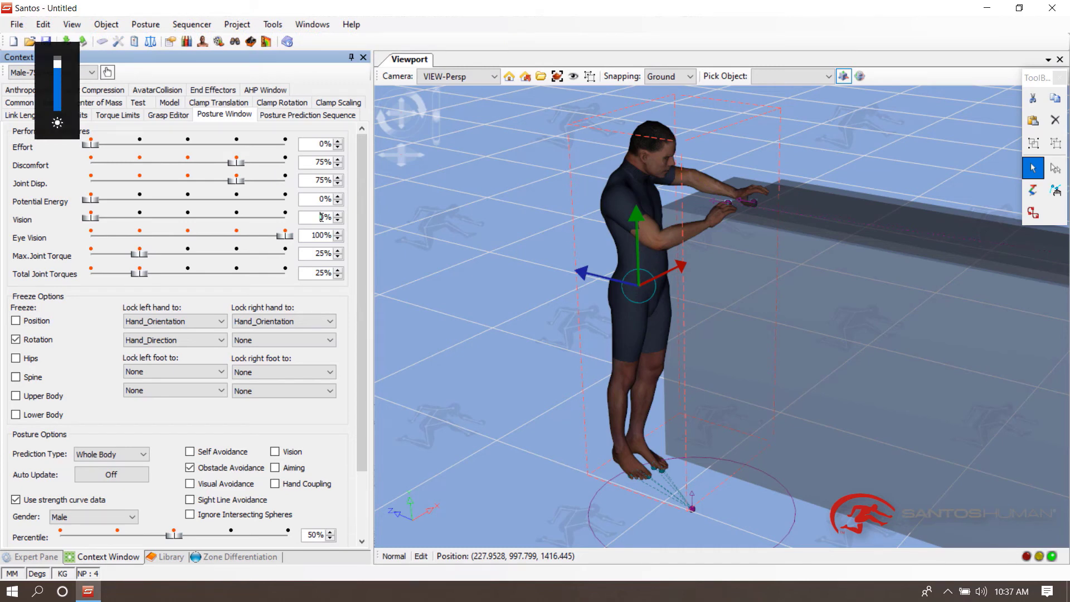
- Predict the avatar's posture with the new performance weights
left_click(452, 232)
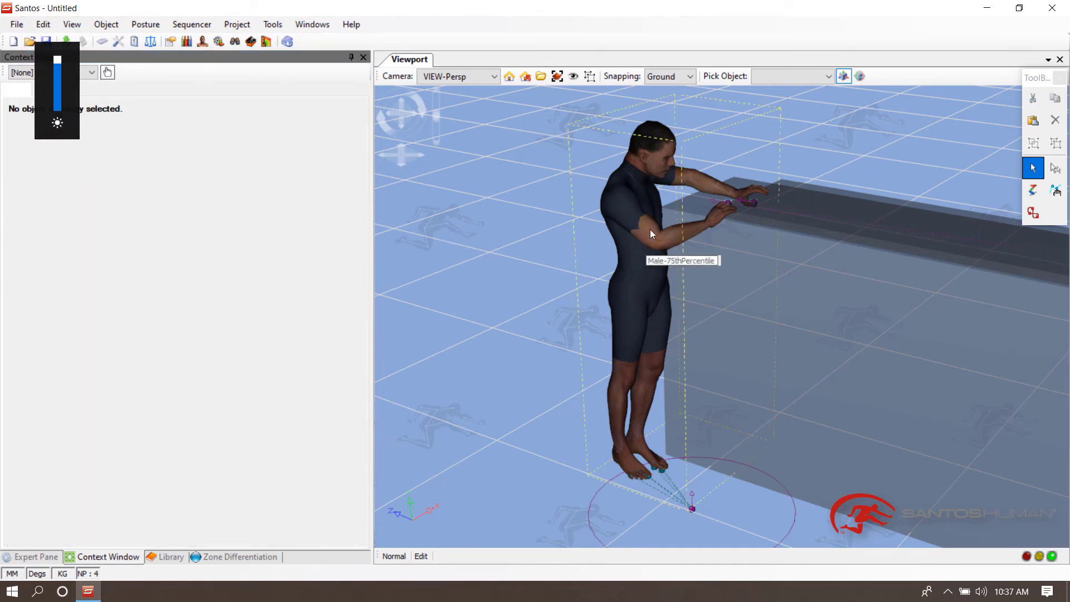
right_click(640, 166)
left_click(676, 150)
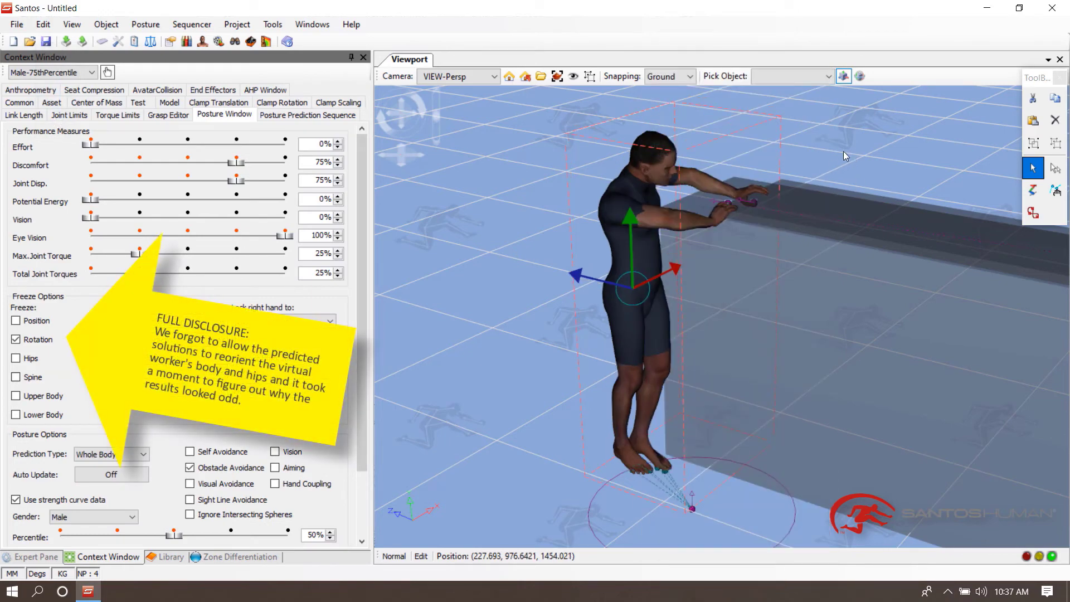
middle_click_drag(844, 151, 750, 171)
right_click(727, 168)
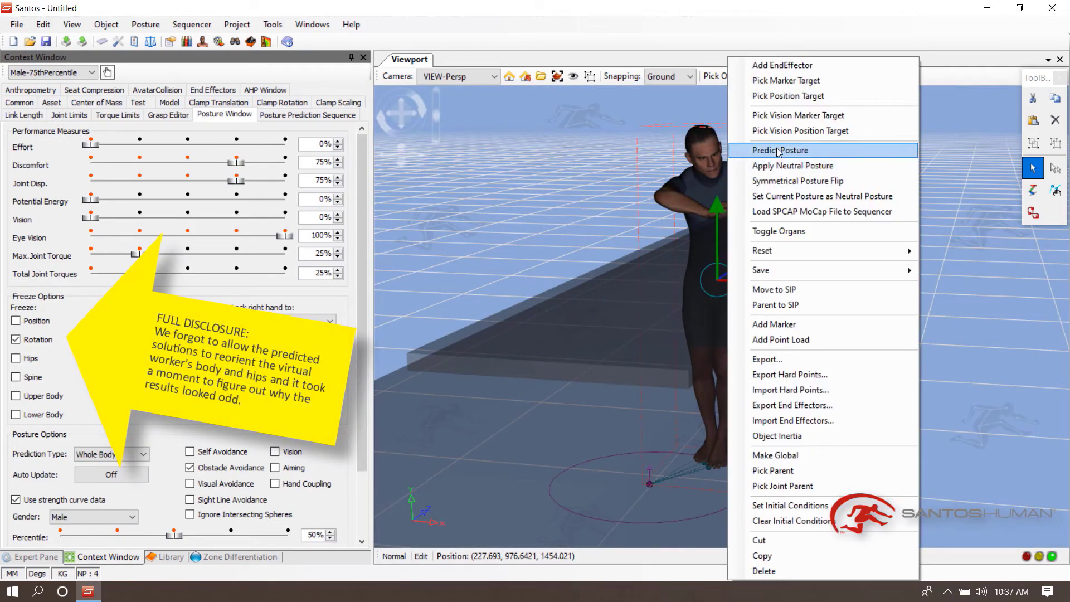
left_click(802, 155)
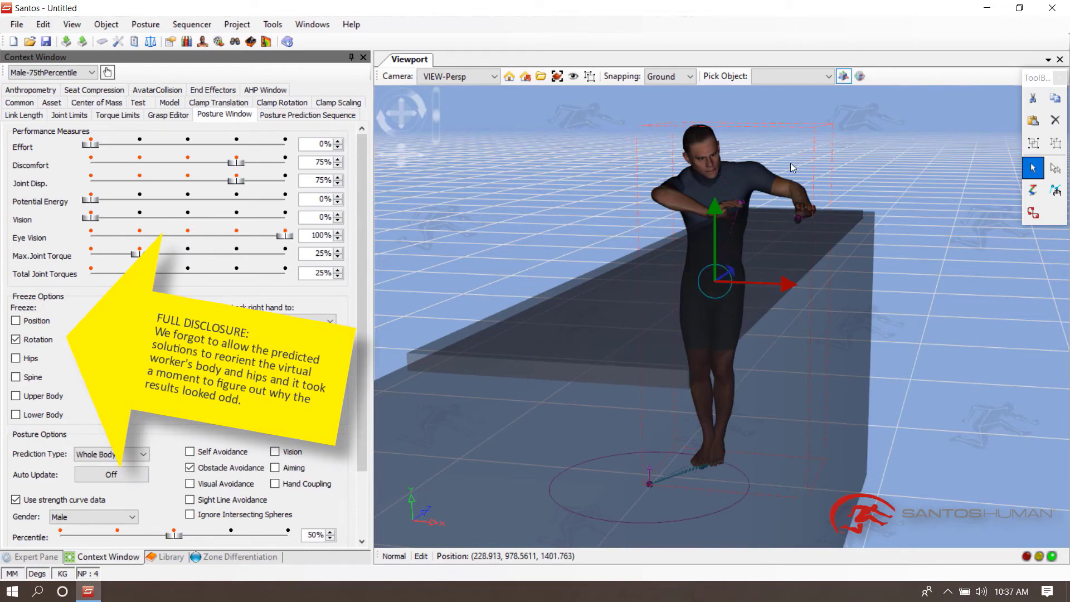
- Turn off the Rotation freeze option and predict the posture again
middle_click_drag(790, 163, 802, 246)
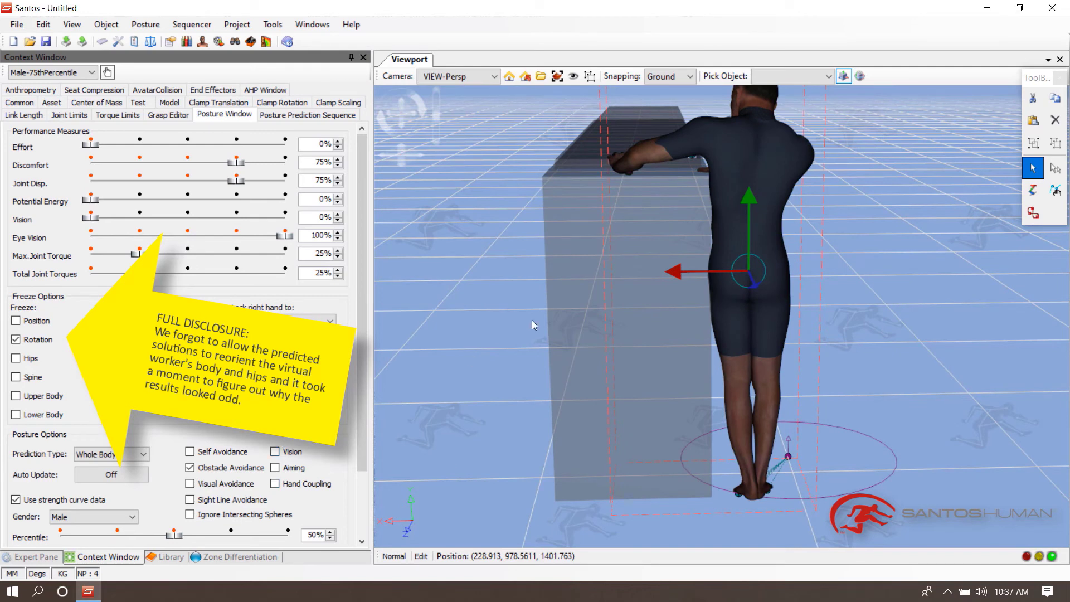
left_click(25, 343)
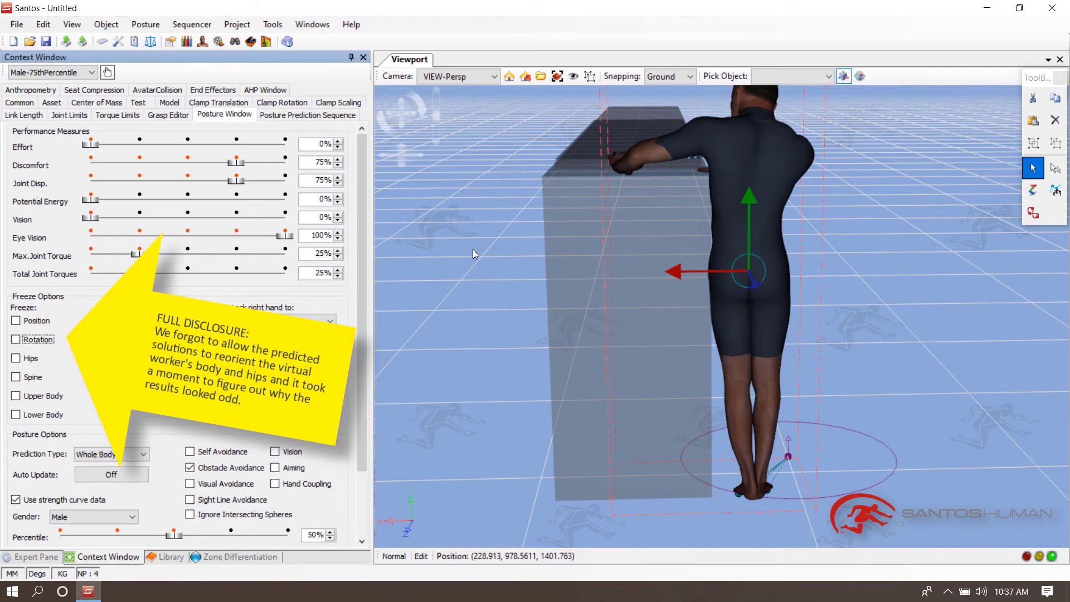
right_click(756, 146)
left_click(803, 149)
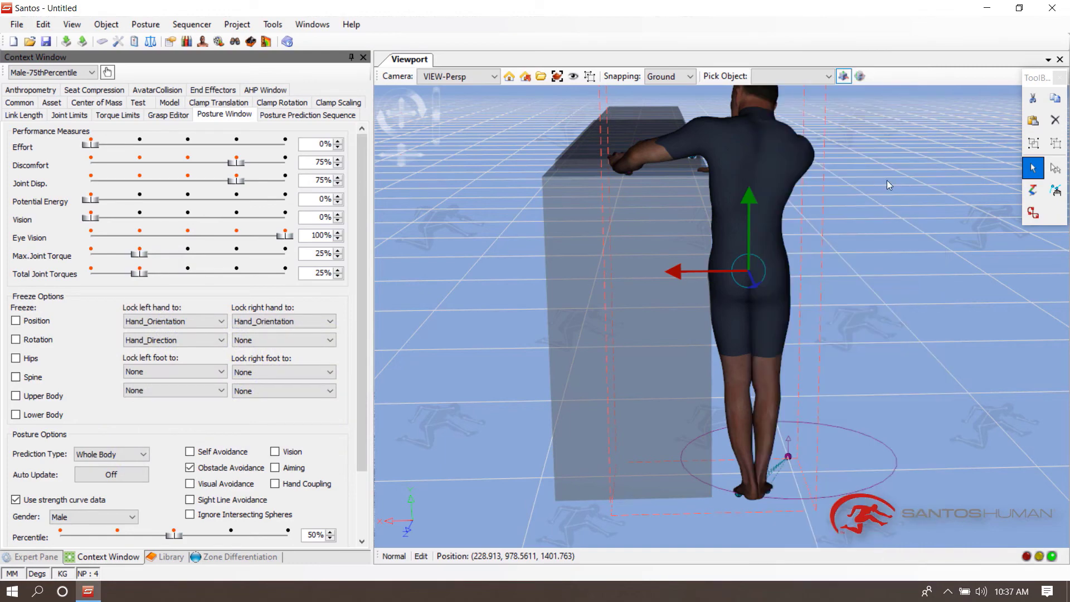
- Nudge the right-hand marker along the plank edge and predict the posture
middle_click_drag(888, 180, 657, 192)
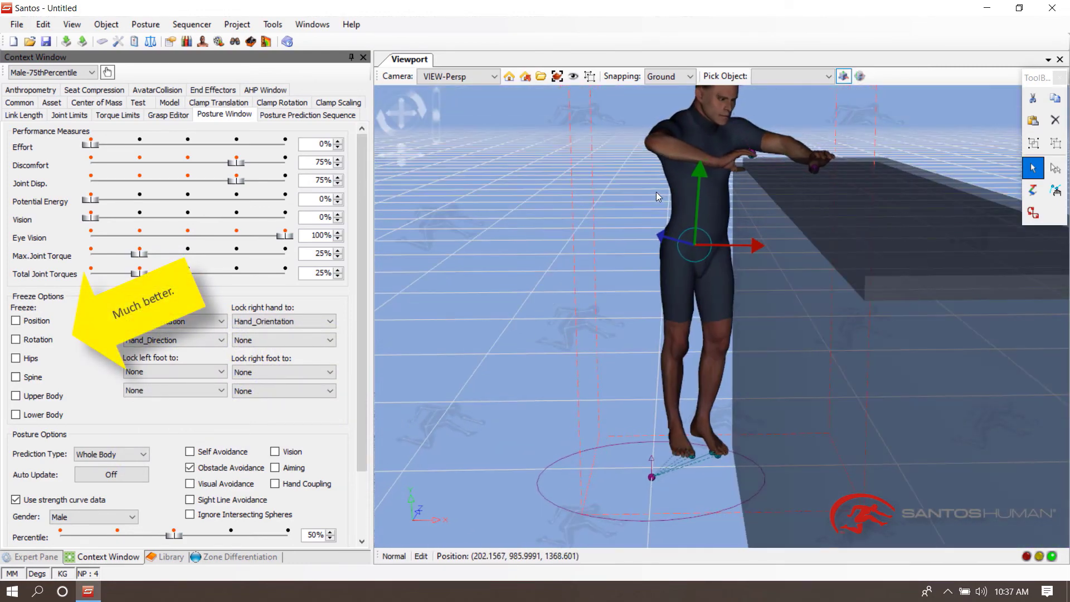
middle_click_drag(751, 146, 783, 279)
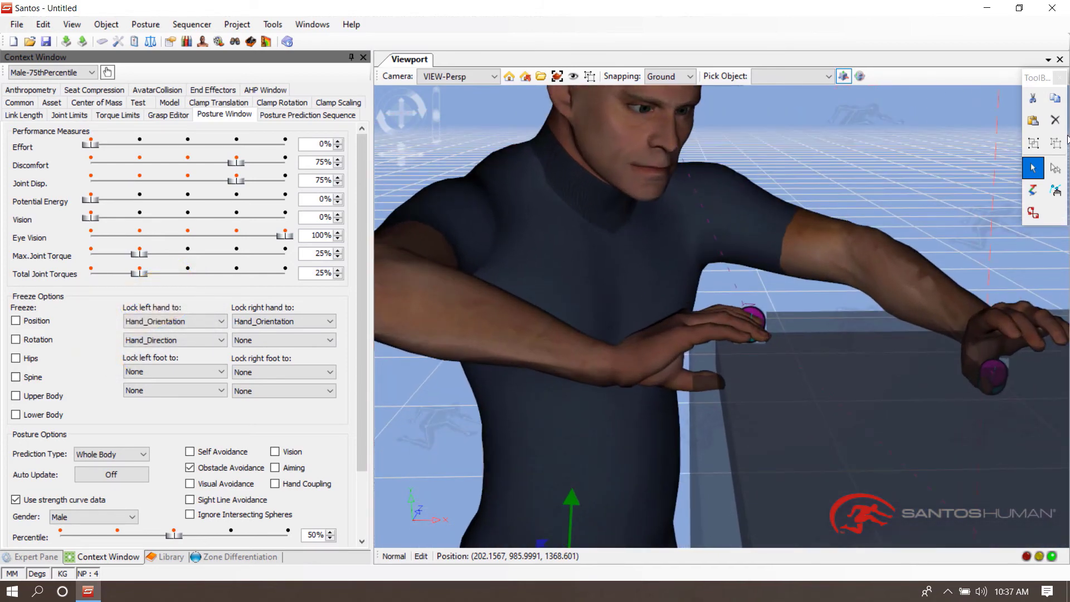
left_click(756, 315)
left_click_drag(749, 278, 749, 282)
left_click_drag(789, 326, 801, 329)
right_click(800, 329)
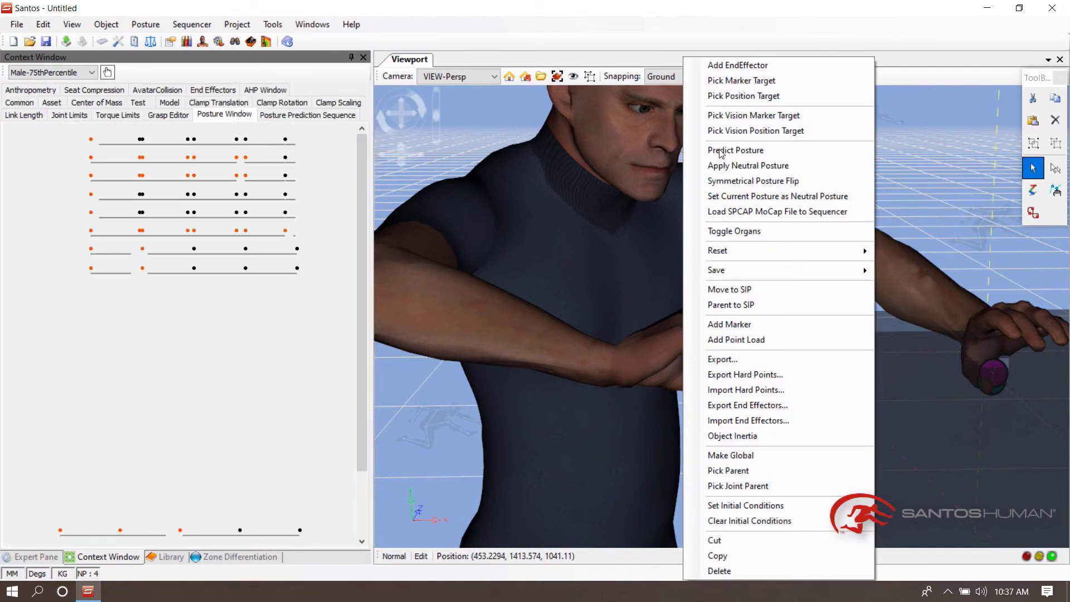
left_click(719, 149)
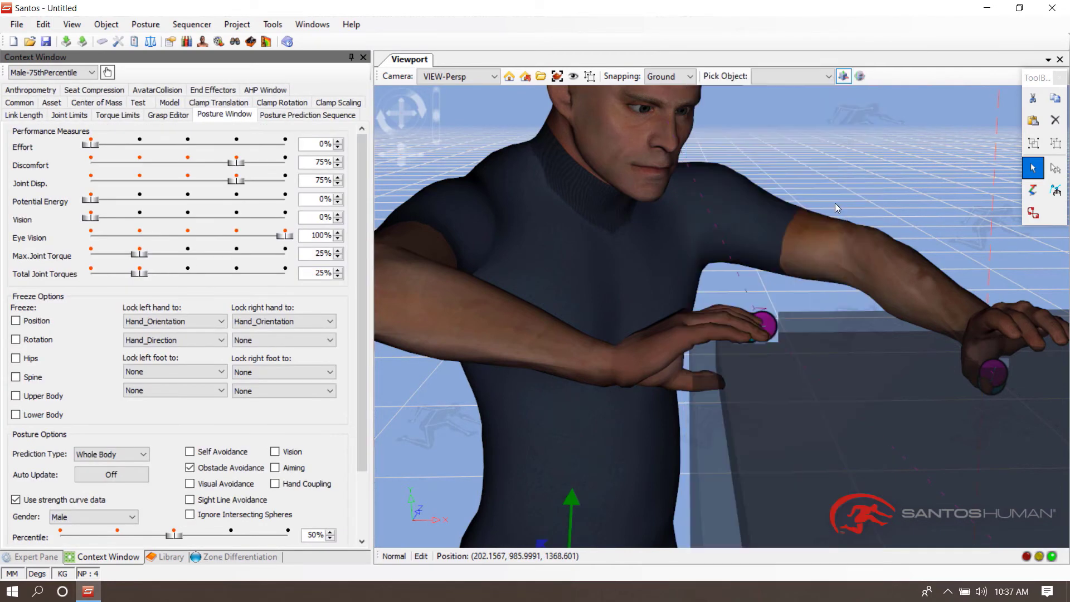
- Shift the right-hand marker slightly further along the plank edge and predict the avatar's posture again
left_click(769, 317)
left_click_drag(782, 322, 804, 326)
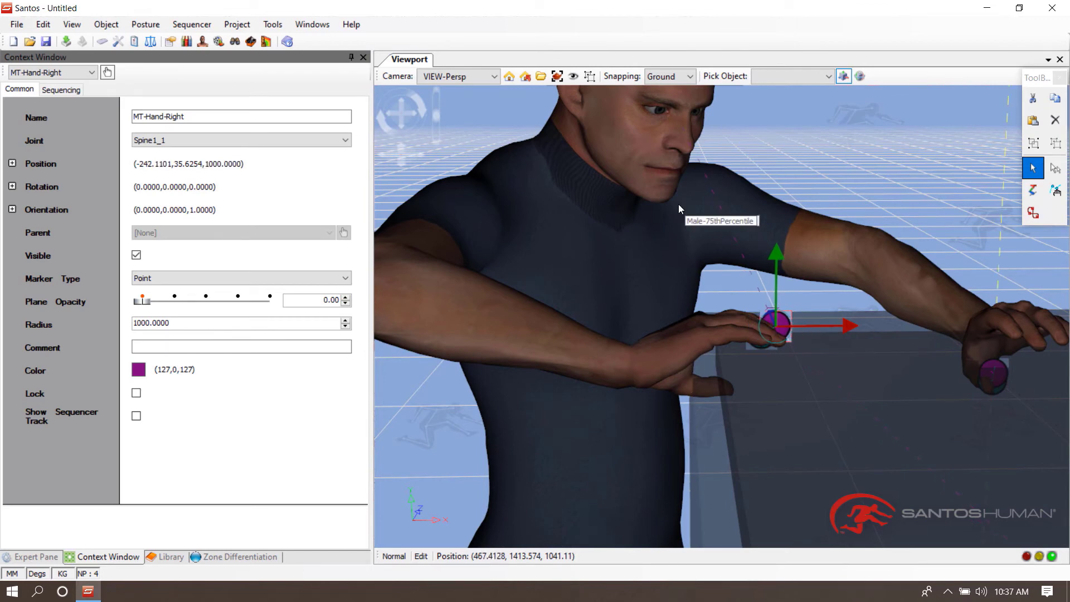
right_click(678, 204)
left_click(731, 151)
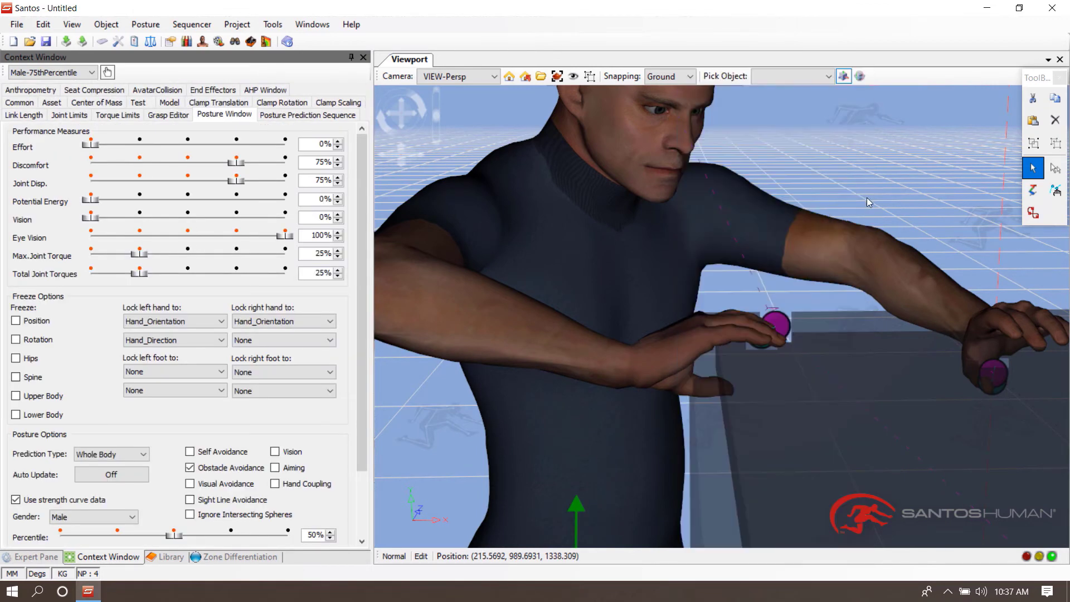
- Move the ground-plane shoe-sole marker beneath the avatar's feet and predict the posture
left_click_drag(923, 192, 700, 278)
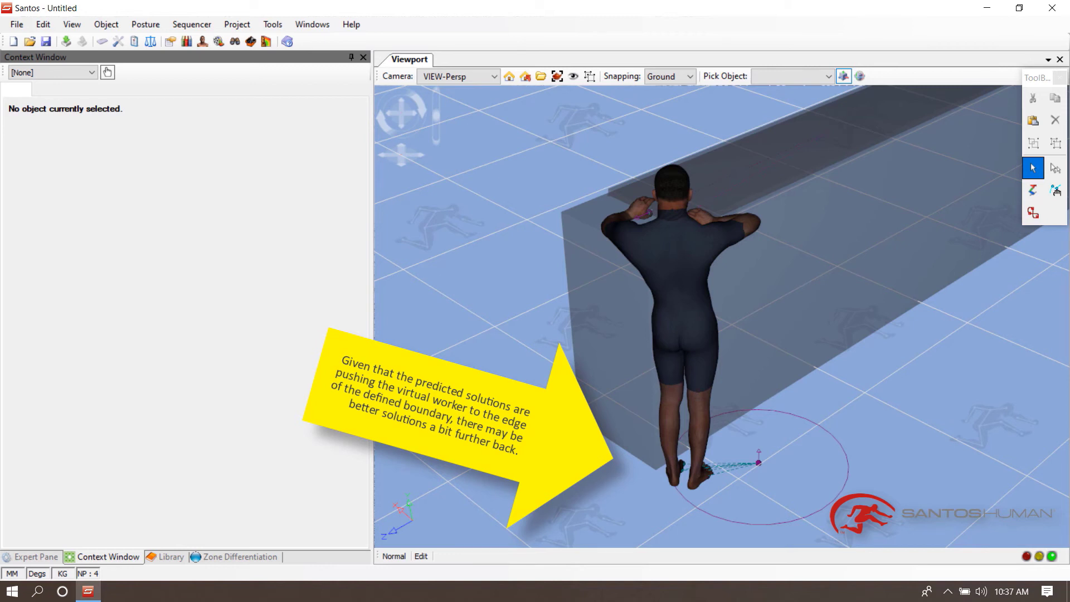
left_click(759, 466)
left_click_drag(779, 445, 741, 474)
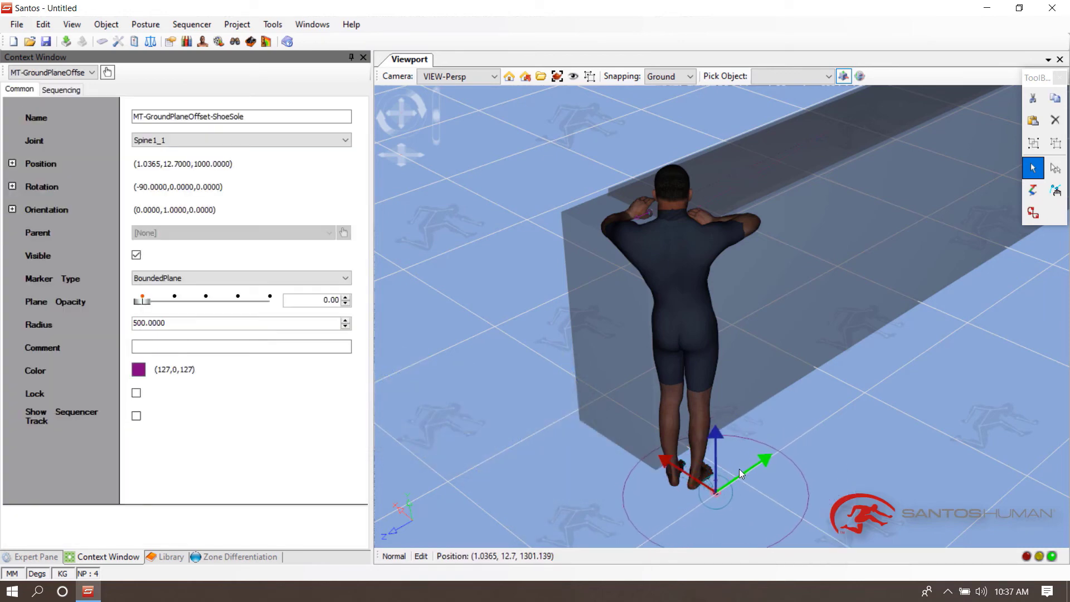
right_click(675, 239)
left_click(861, 253)
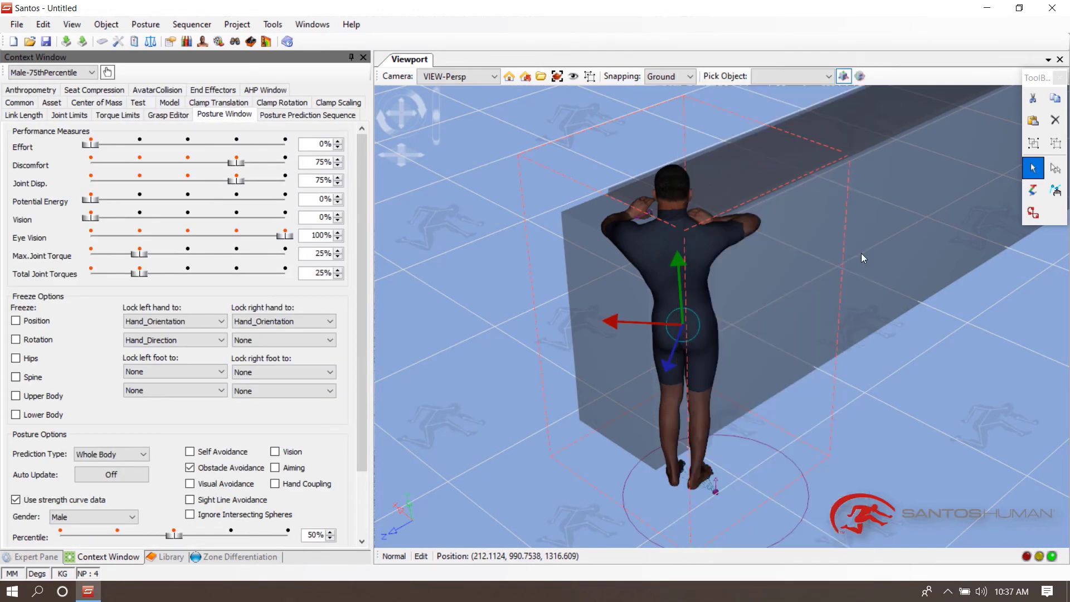
left_click(849, 407)
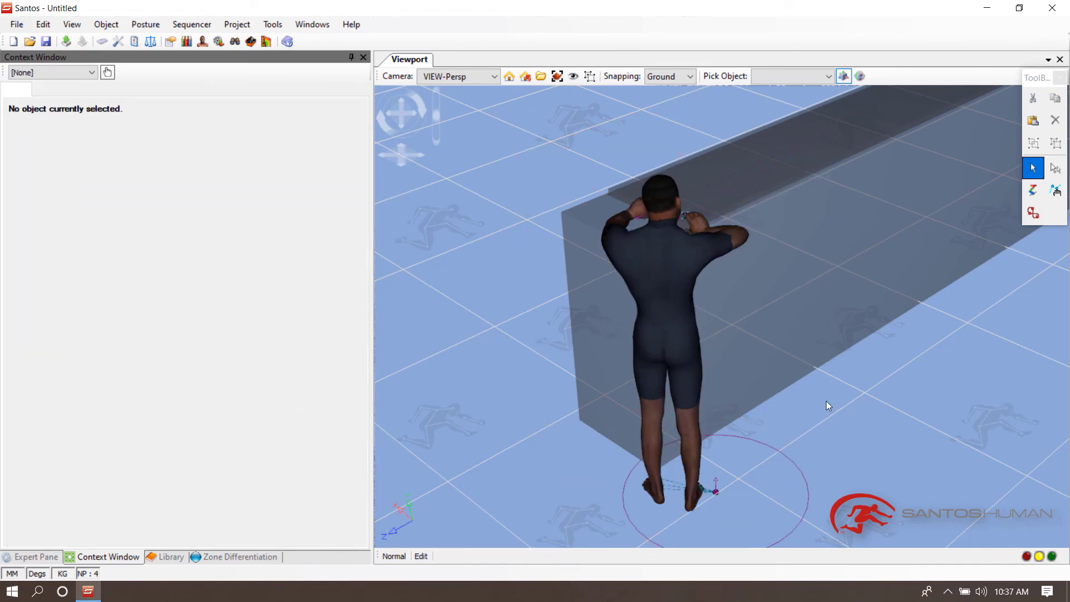
- Predict the avatar's posture once more
middle_click_drag(826, 400, 647, 226)
right_click(647, 227)
left_click(728, 152)
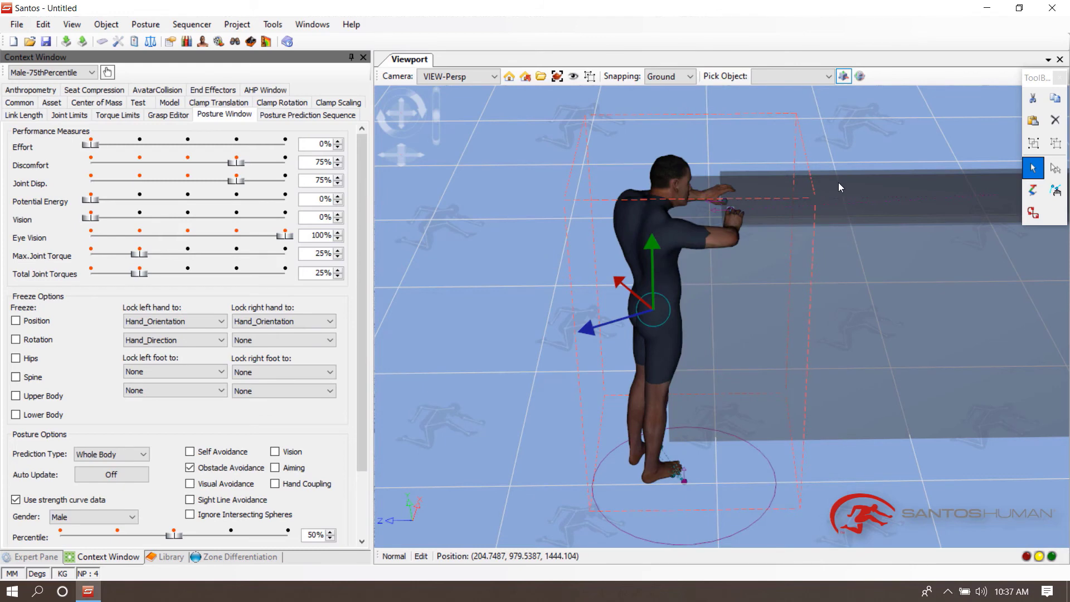
- Pick a vision marker target on the plank's side face and predict the posture with it
middle_click_drag(821, 151, 921, 195)
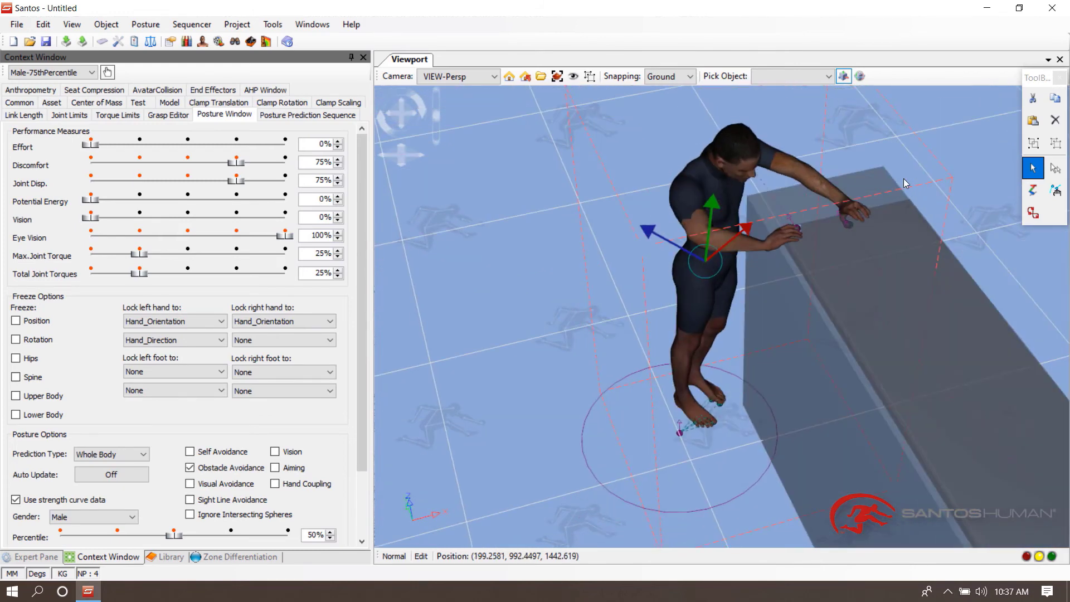
left_click(522, 287)
middle_click_drag(518, 296, 791, 289)
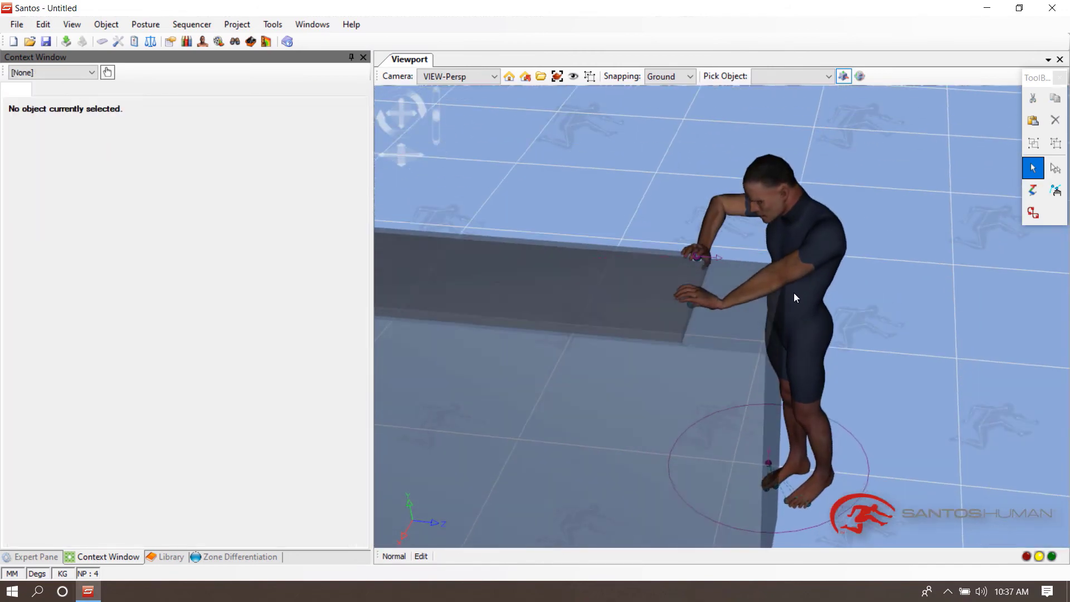
middle_click_drag(776, 221, 772, 184)
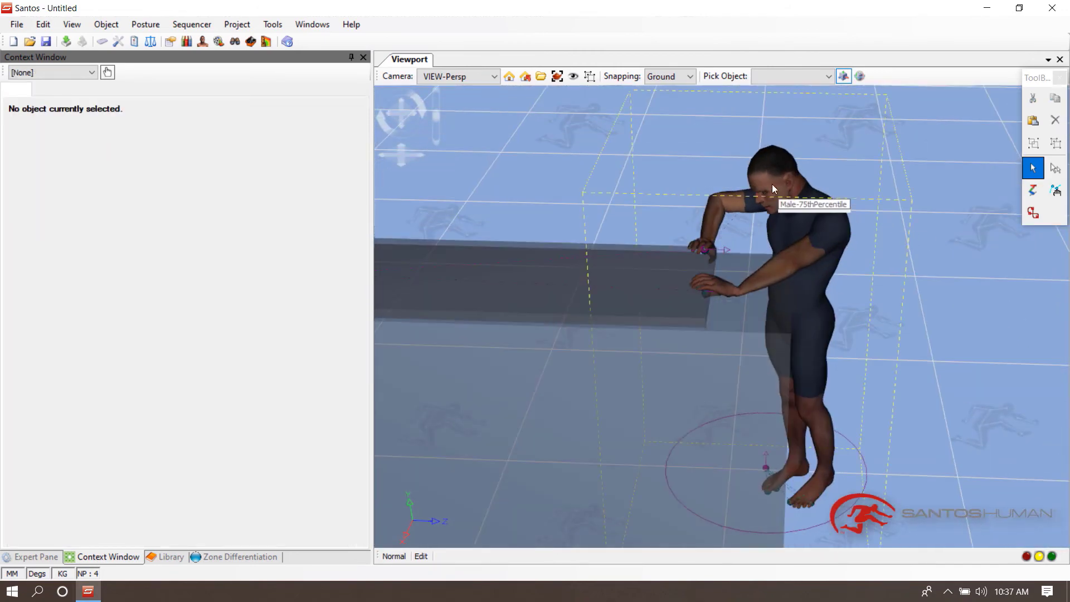
right_click(773, 187)
left_click(808, 117)
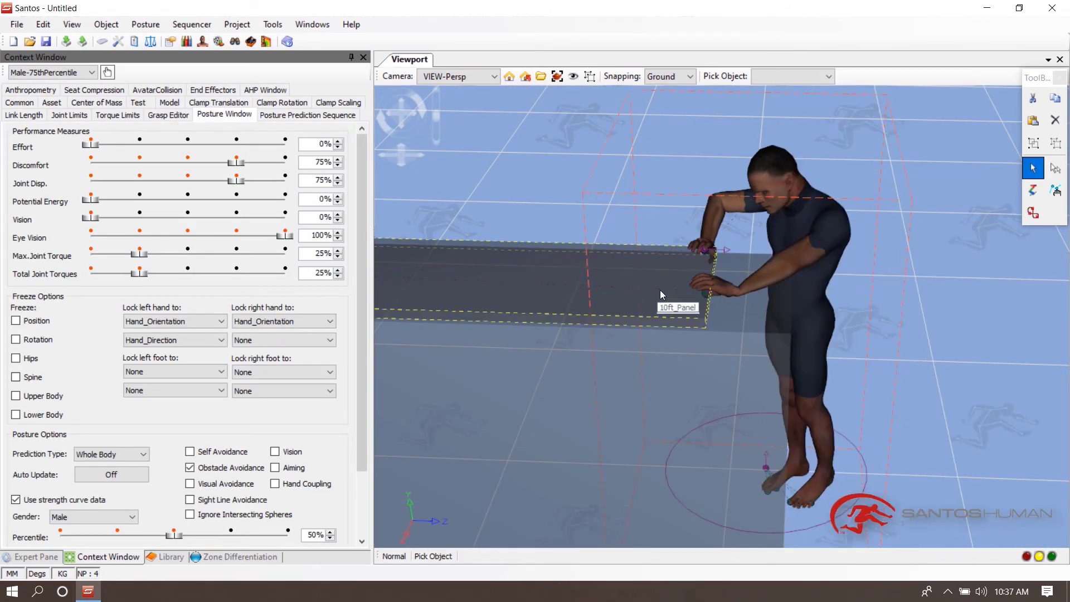
left_click(674, 289)
right_click(765, 175)
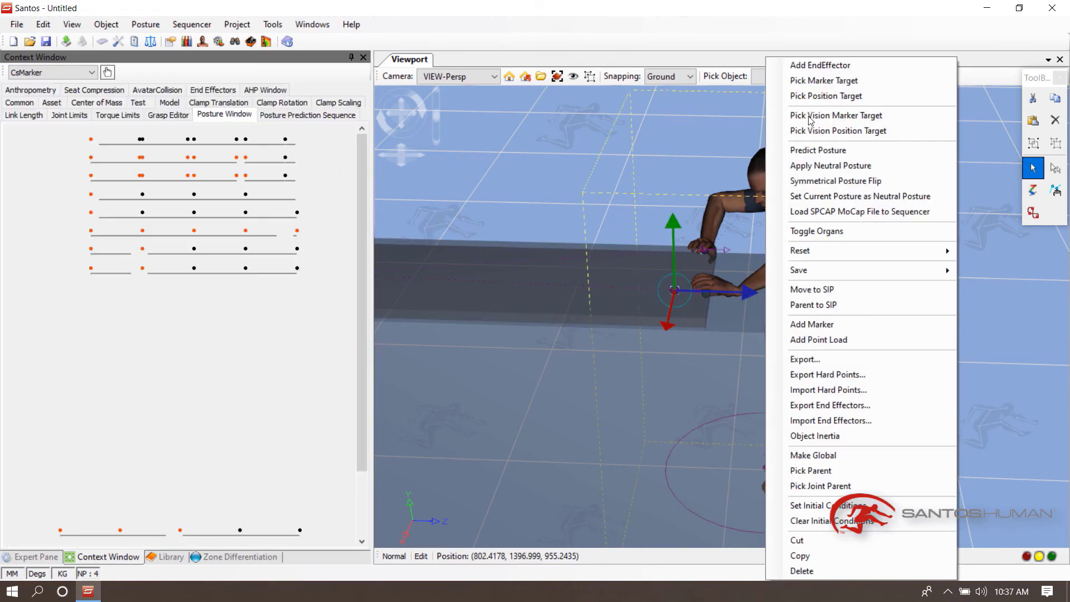
left_click(810, 151)
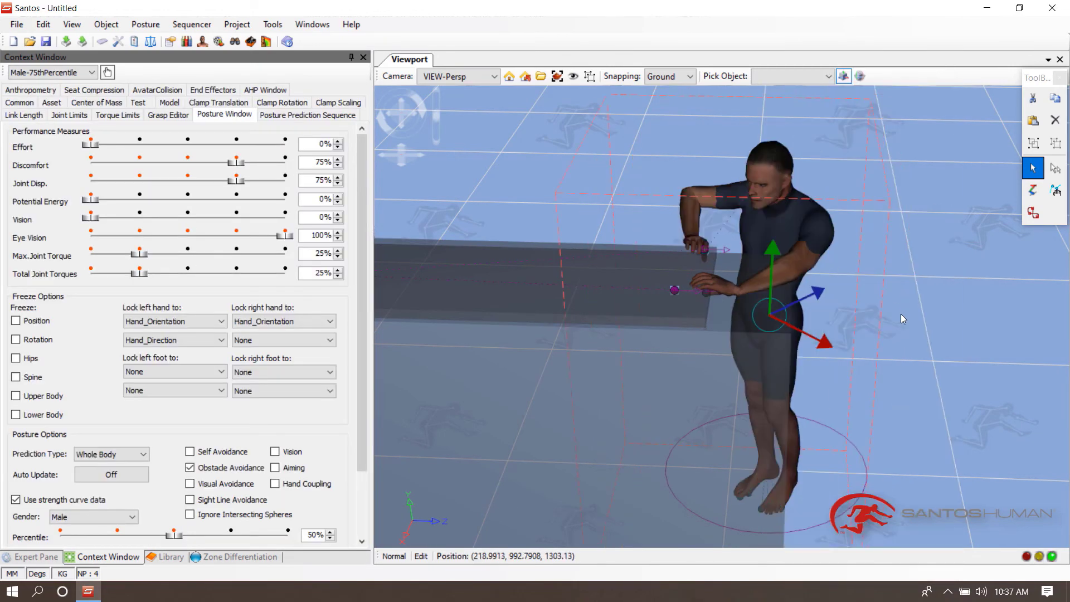
- Lock the left hand to Marker_Orientation and Marker_Direction, and the right hand to Marker_Orientation
middle_click_drag(881, 302, 847, 312)
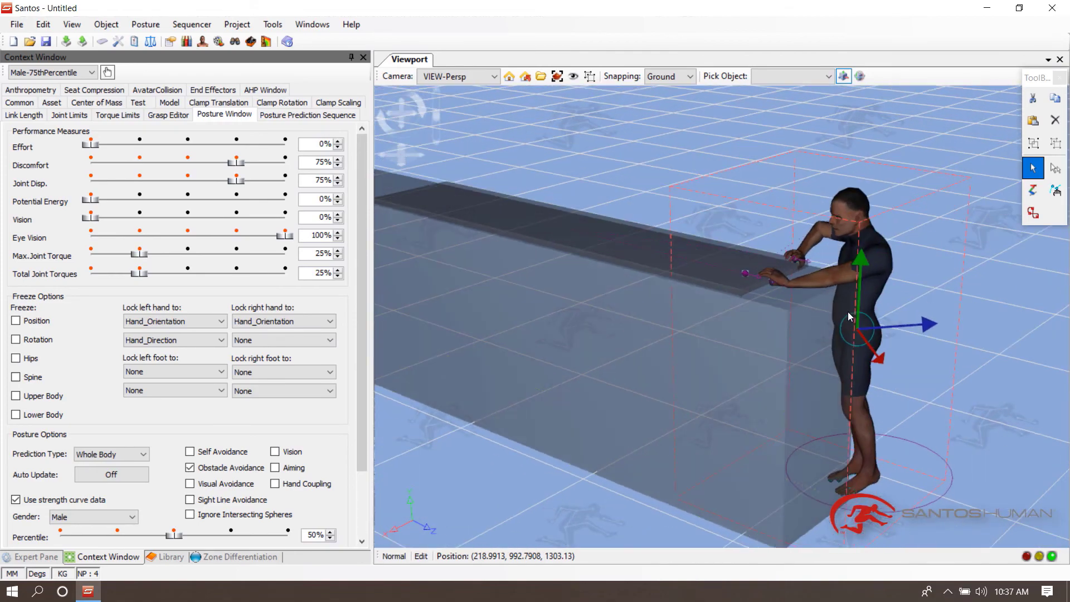
left_click(172, 322)
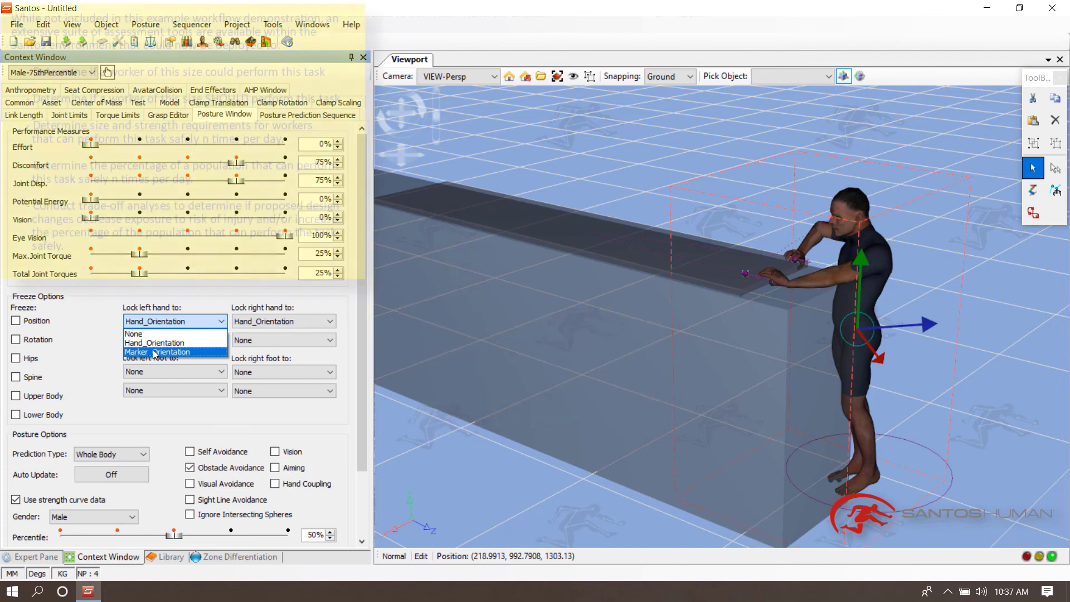
left_click(155, 352)
left_click(165, 339)
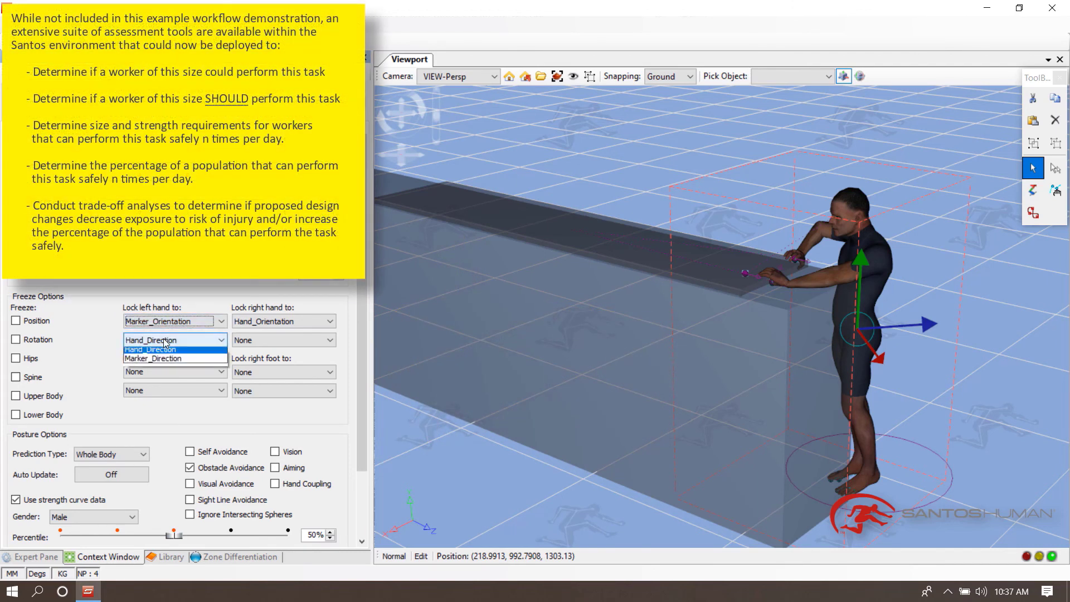
left_click(153, 370)
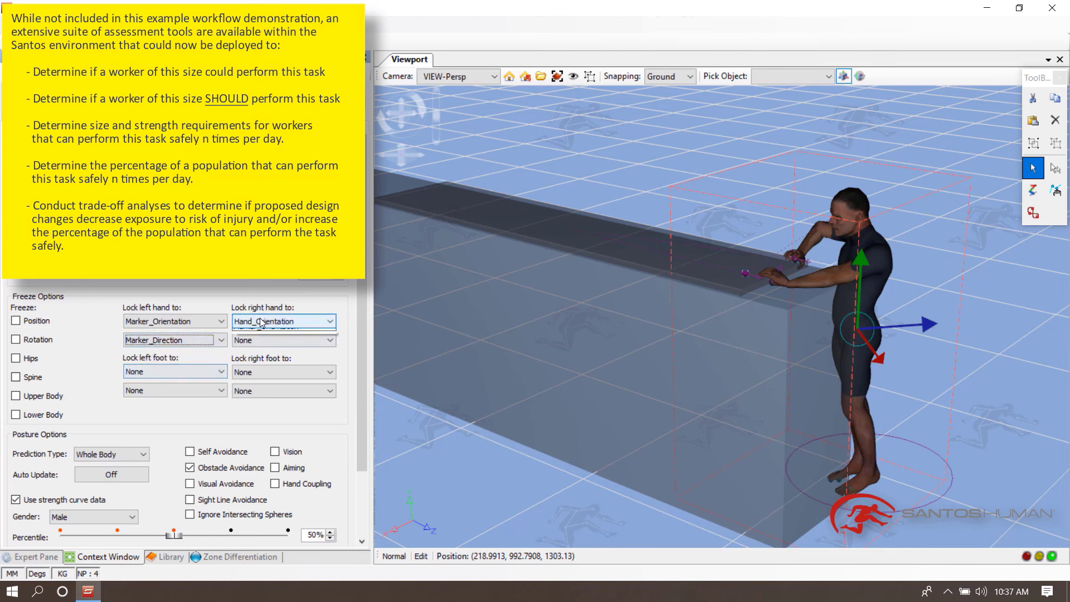
left_click(262, 322)
left_click(258, 356)
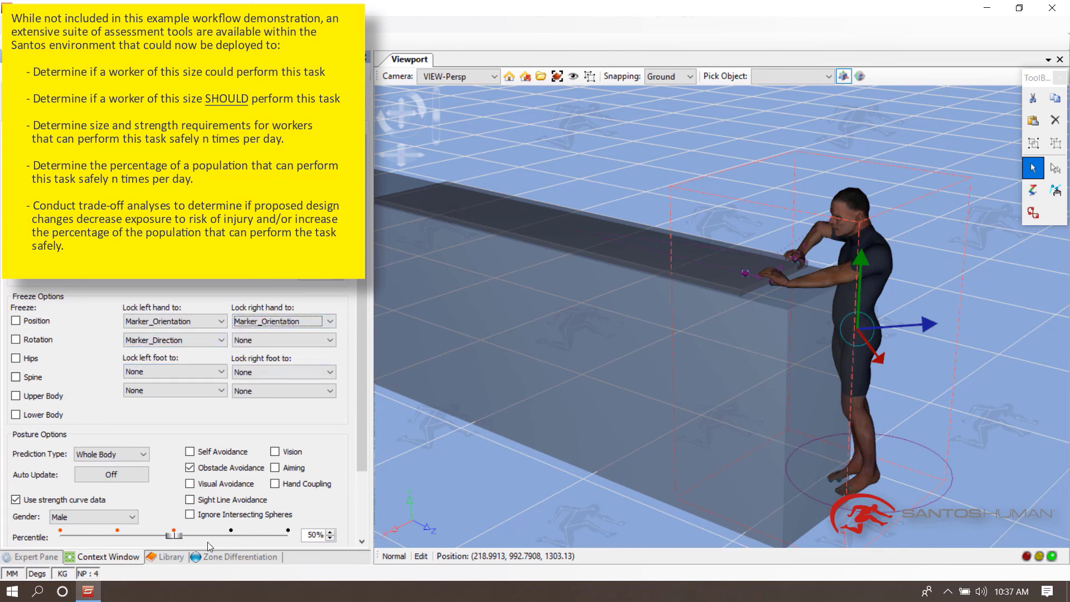
- Rotate the plank's REF-Pivot-4-Panel pivot to tilt the plank about 17° and predict the posture
left_click(37, 557)
left_click(1053, 169)
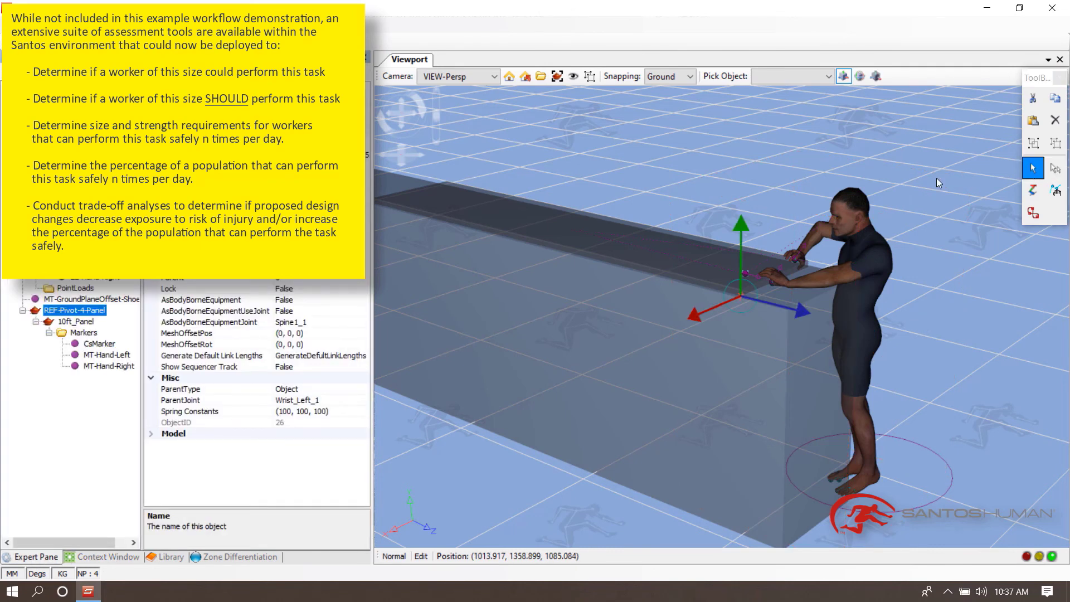
left_click(860, 76)
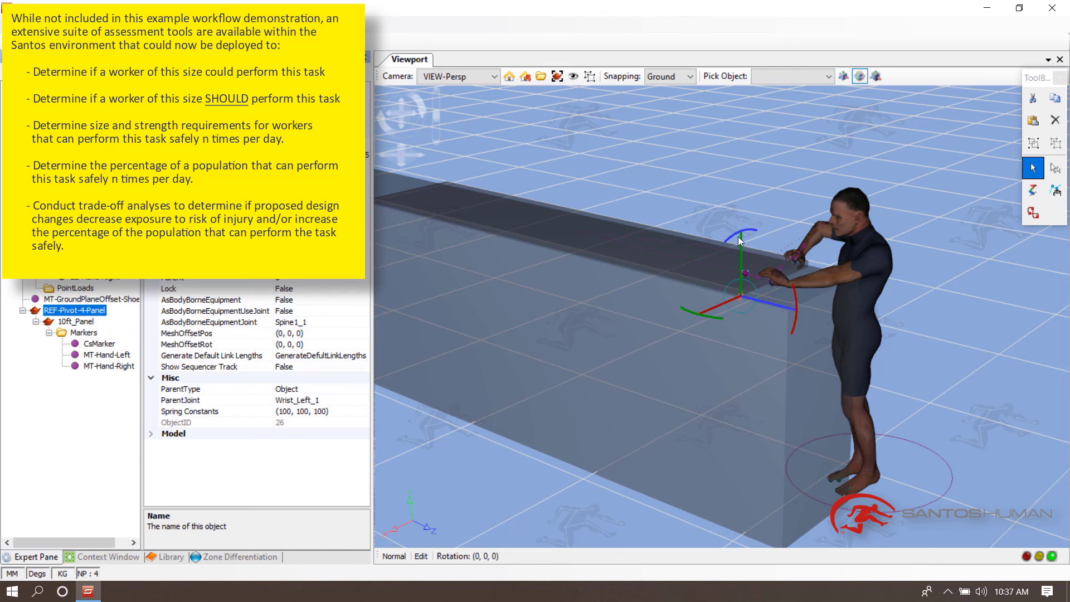
left_click_drag(738, 232, 727, 242)
right_click(844, 215)
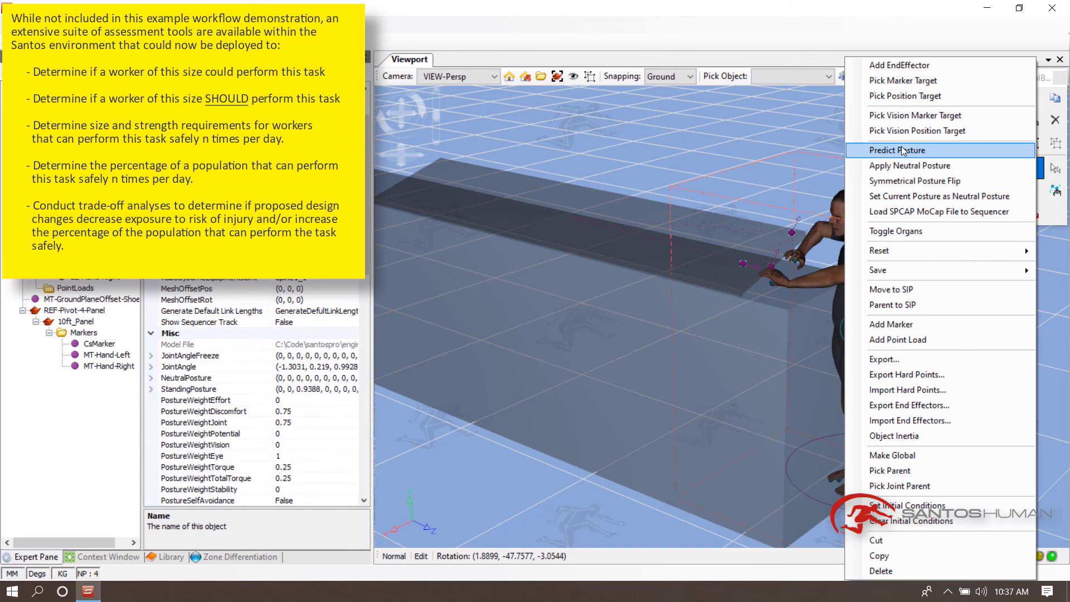
left_click(901, 153)
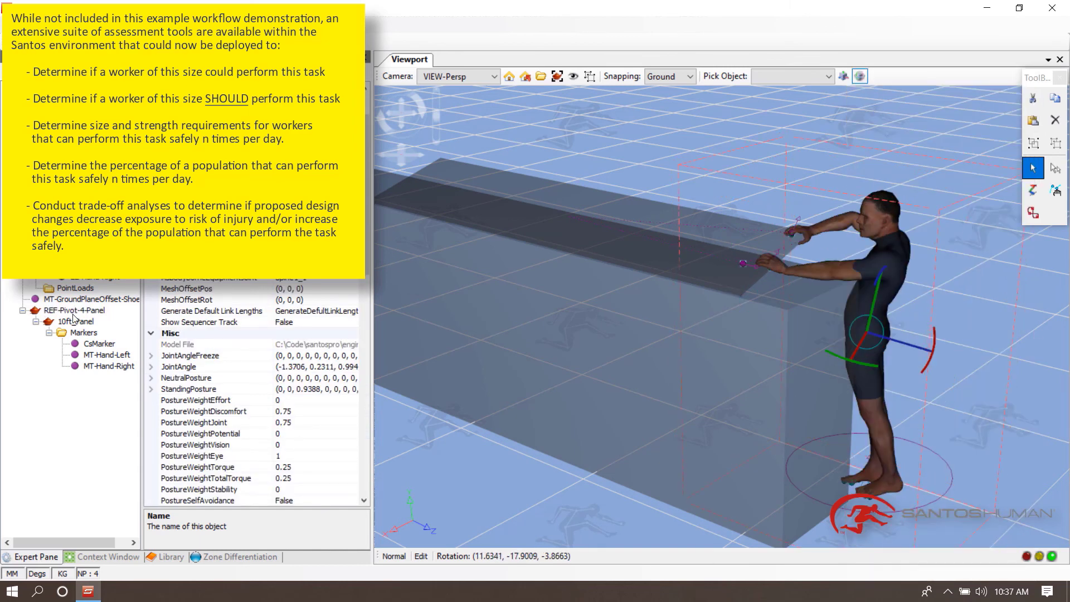
left_click(71, 316)
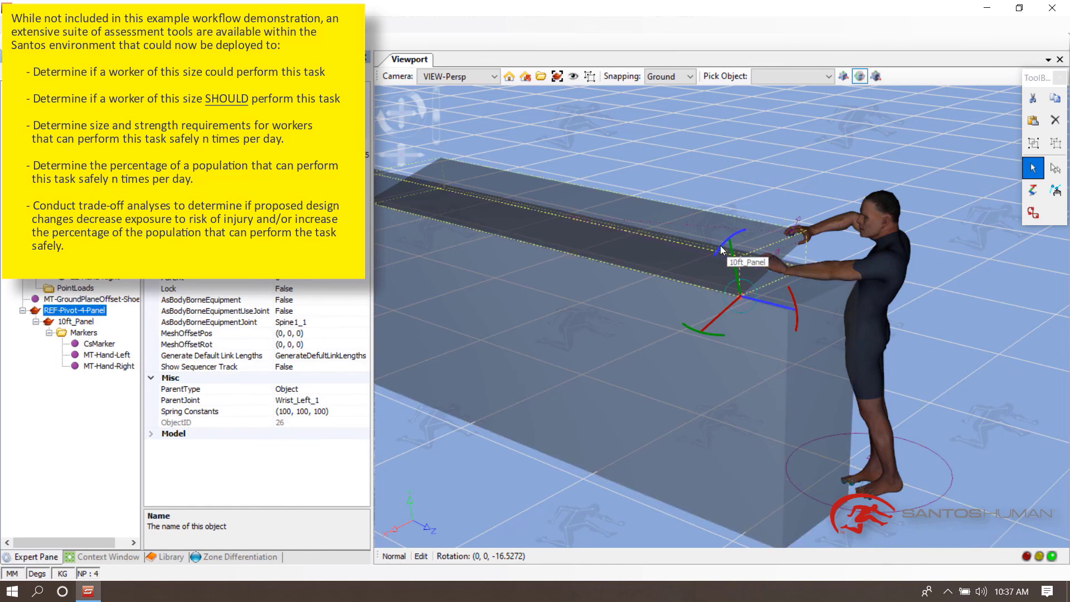
right_click(871, 216)
left_click(917, 151)
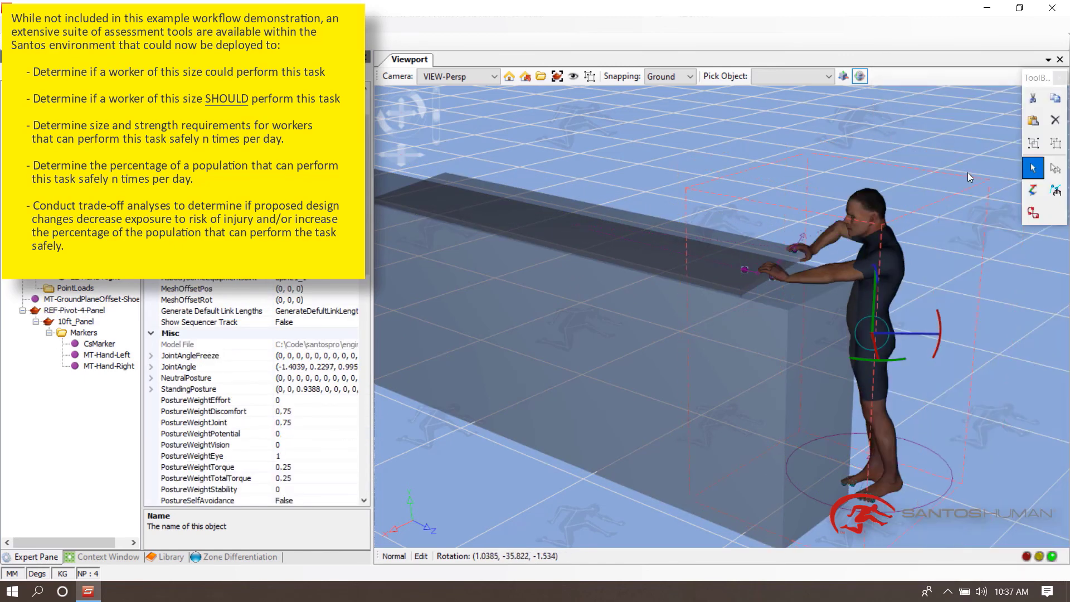
- Tilt the plank further to about 32° with its pivot and predict the posture
middle_click_drag(968, 175, 936, 177)
left_click(71, 312)
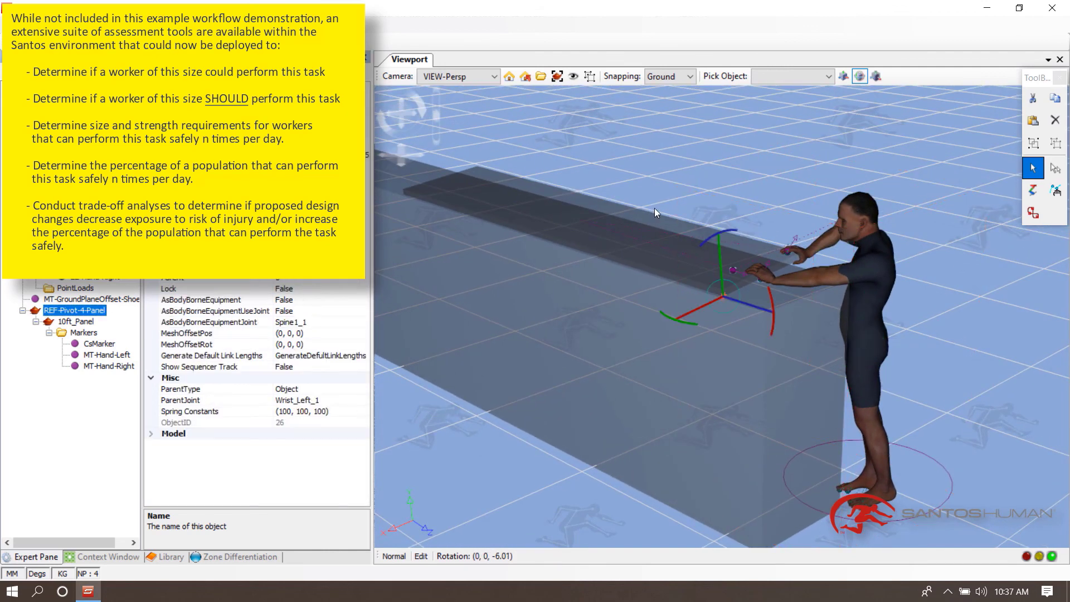
left_click_drag(730, 235, 701, 246)
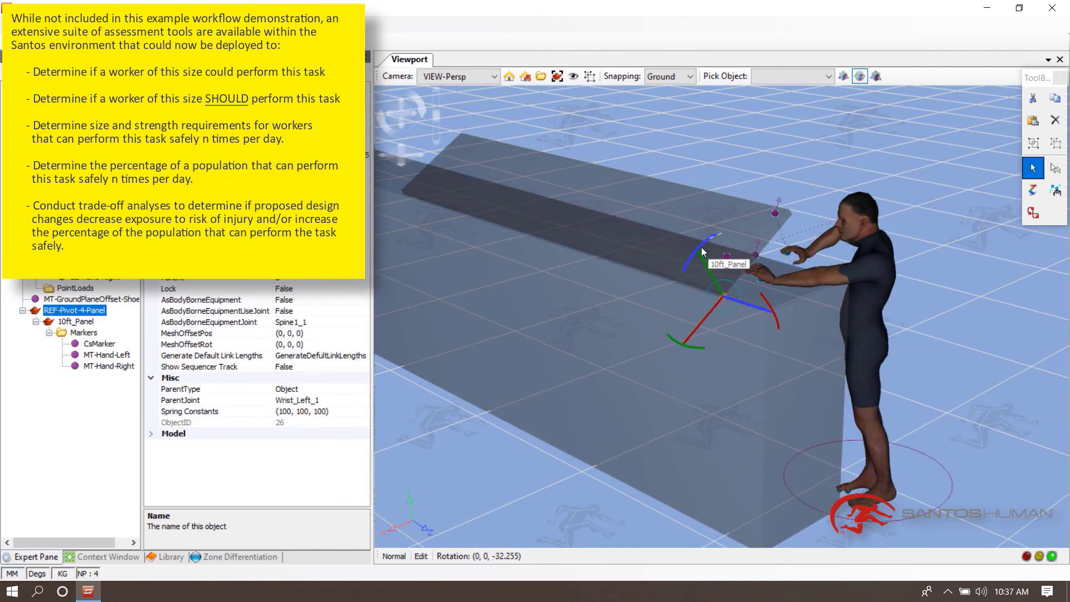
right_click(867, 220)
left_click(909, 151)
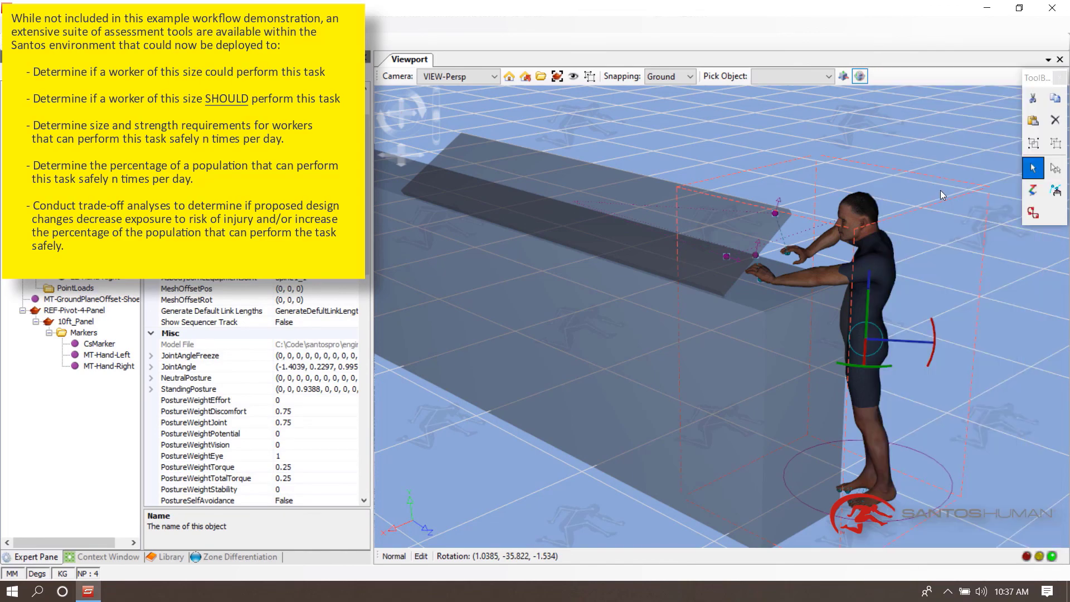
- Rotate the plank back to about 10° tilt and predict the posture
mouse_move(941, 189)
middle_mouse_down()
mouse_move(934, 204)
mouse_move(815, 188)
mouse_move(696, 205)
mouse_move(925, 202)
middle_mouse_up()
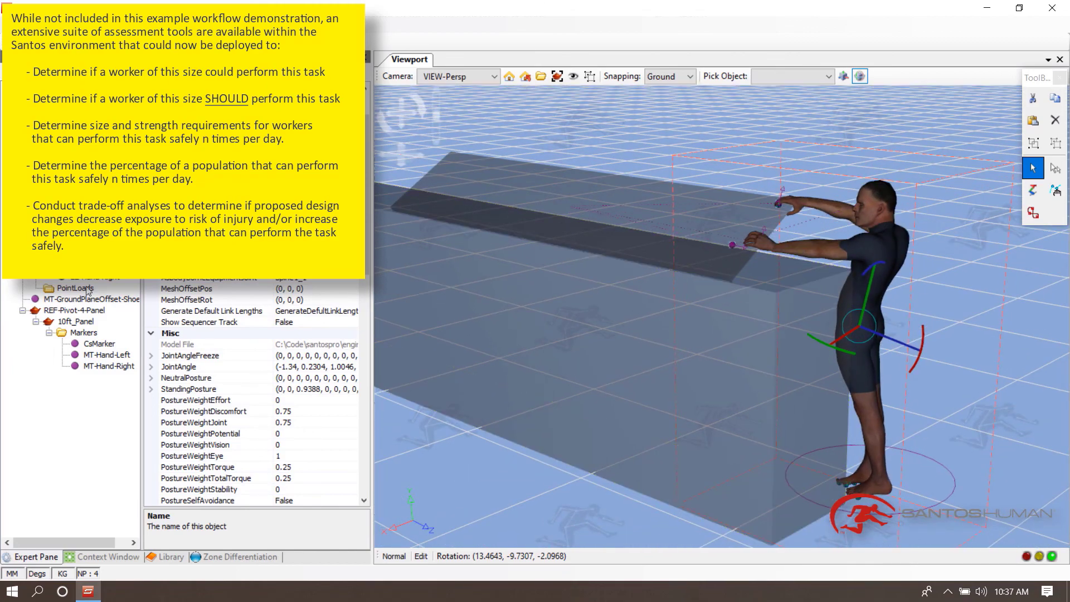
left_click(44, 310)
left_click_drag(704, 227, 721, 210)
right_click(874, 204)
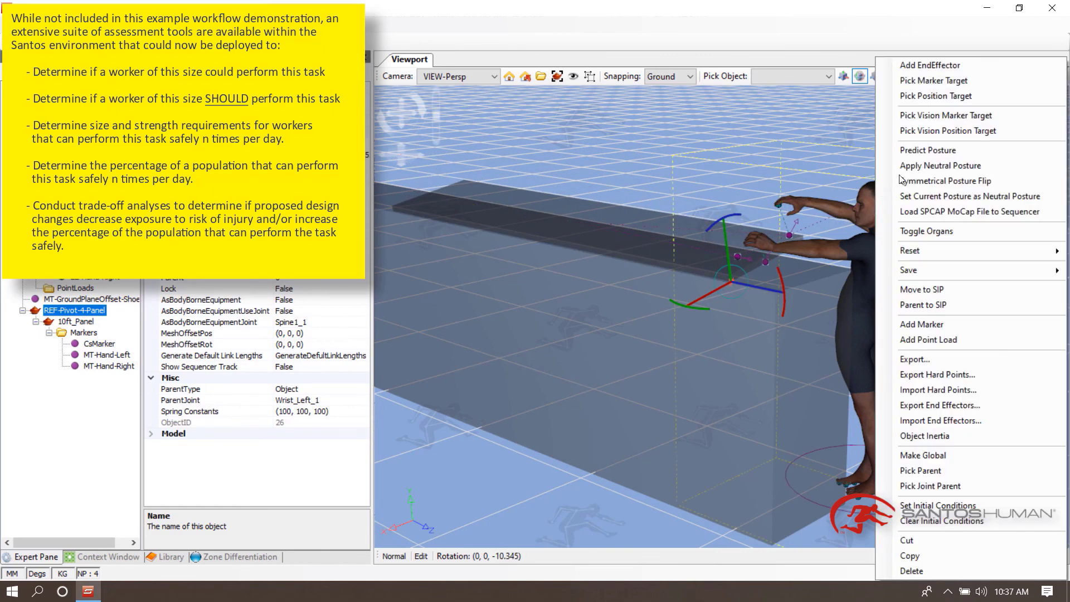
left_click(925, 151)
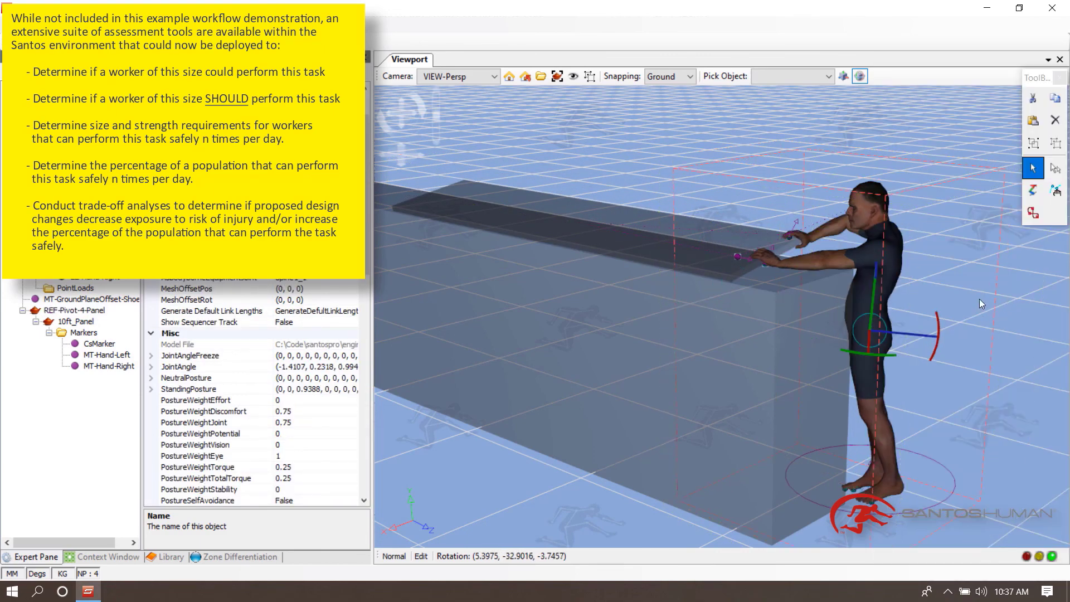
middle_click_drag(979, 299, 928, 299)
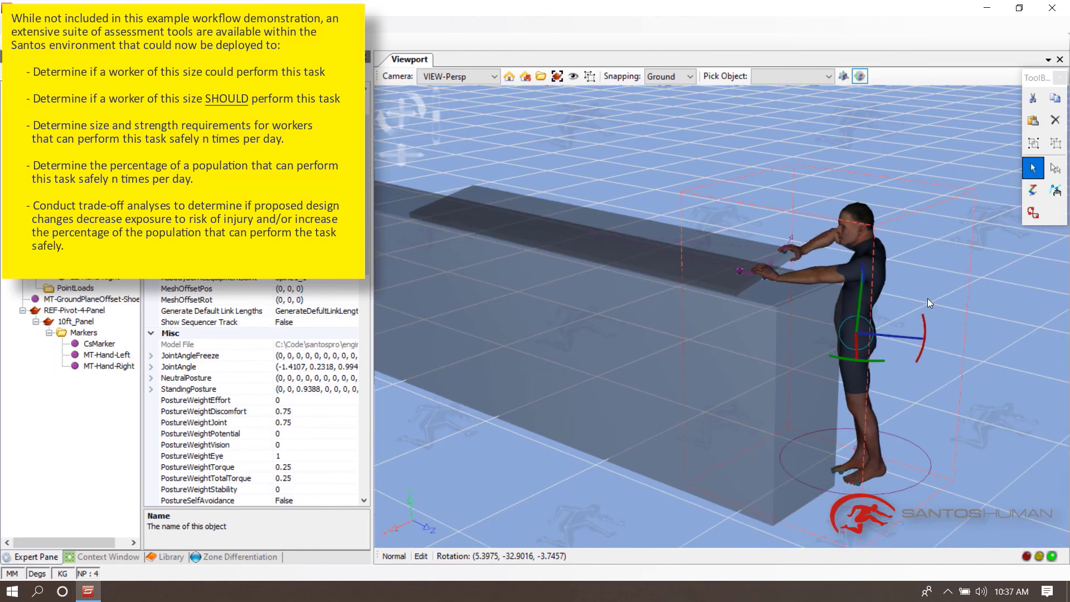
left_click(959, 194)
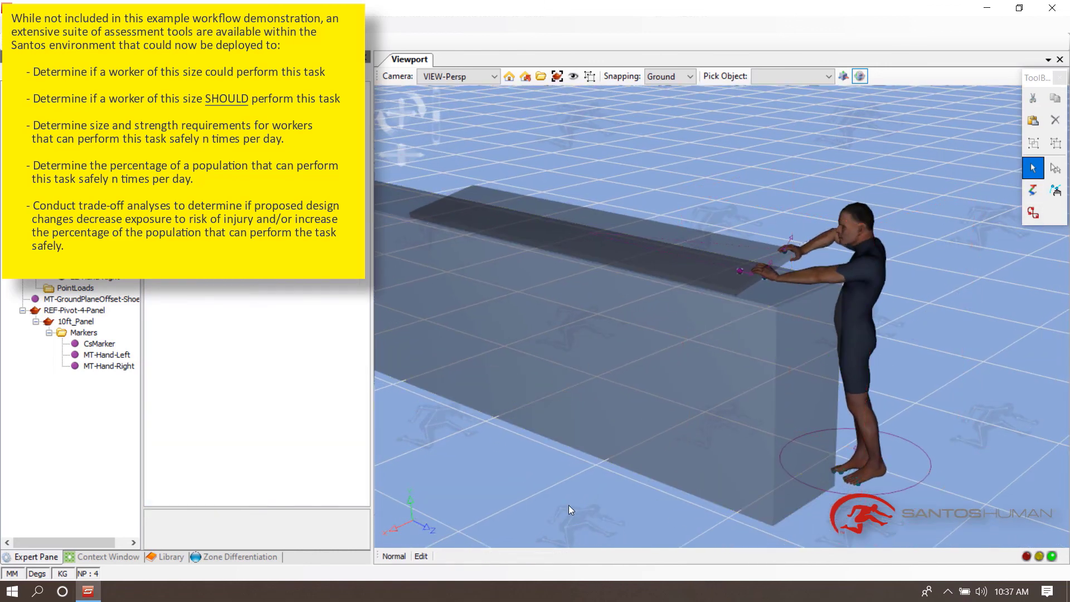